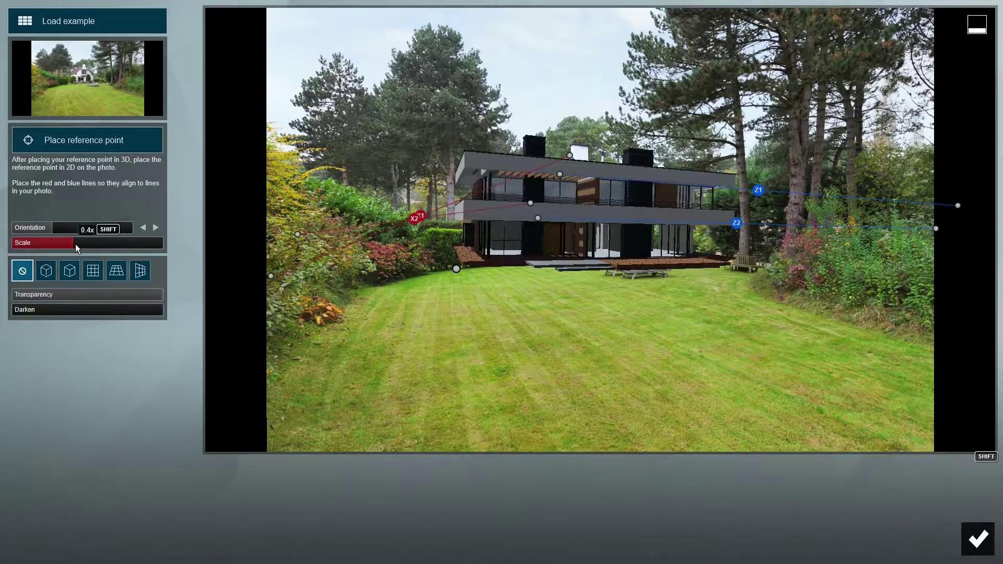
Step: Align and rotate the villa onto the garden photo and show it in Photo mode as '3 - Photo'
drag(457, 274, 441, 277)
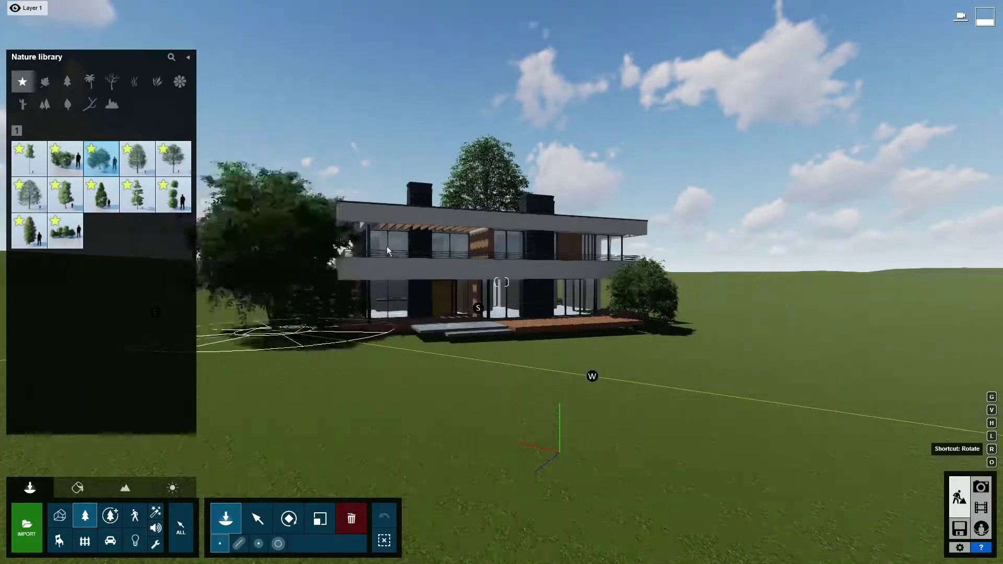
click(981, 487)
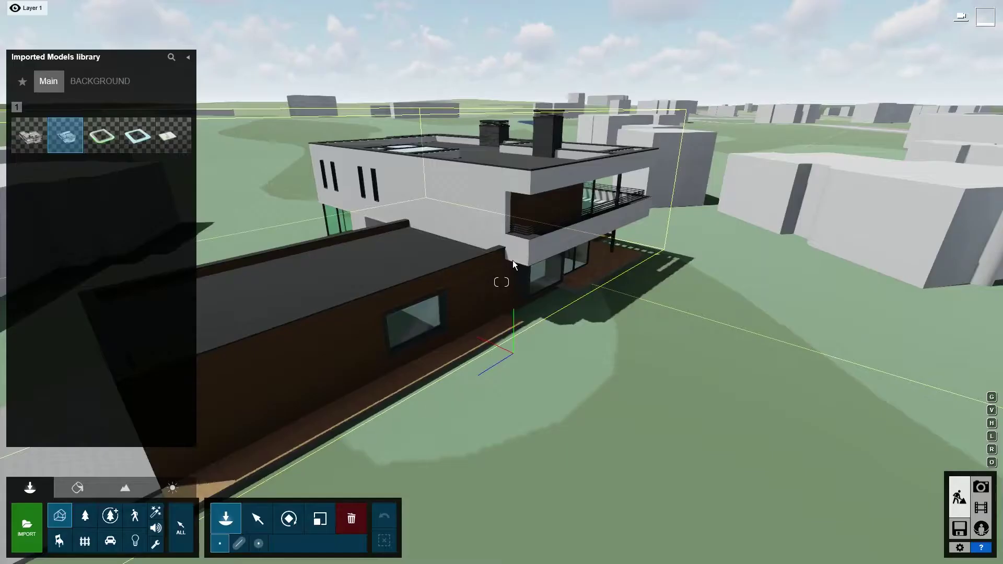
drag(512, 260, 525, 341)
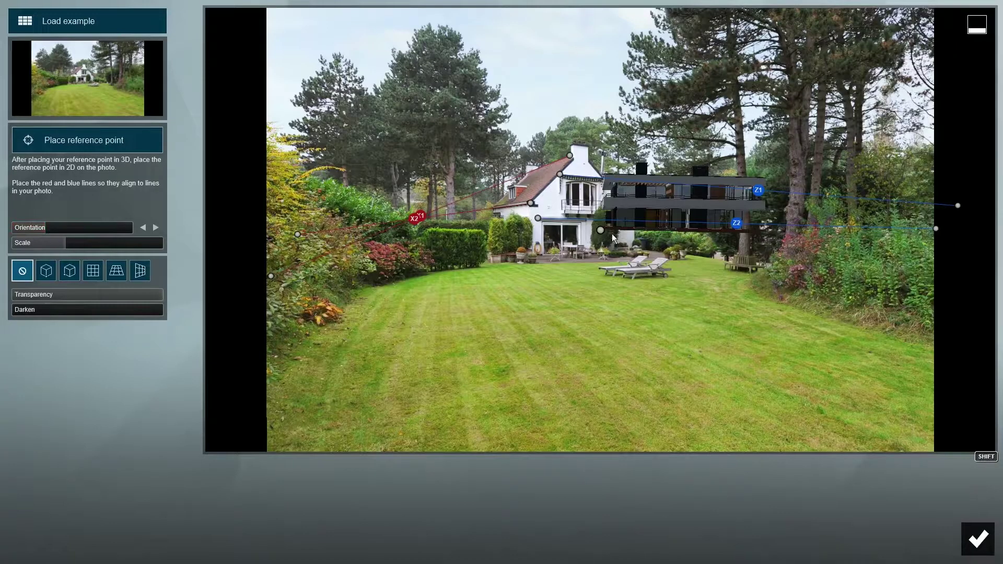
drag(613, 233, 456, 268)
scroll(493, 265, up, 2)
shift+scroll(493, 267, up, 2)
shift+scroll(456, 268, up, 1)
scroll(456, 269, up, 2)
shift+scroll(457, 269, up, 2)
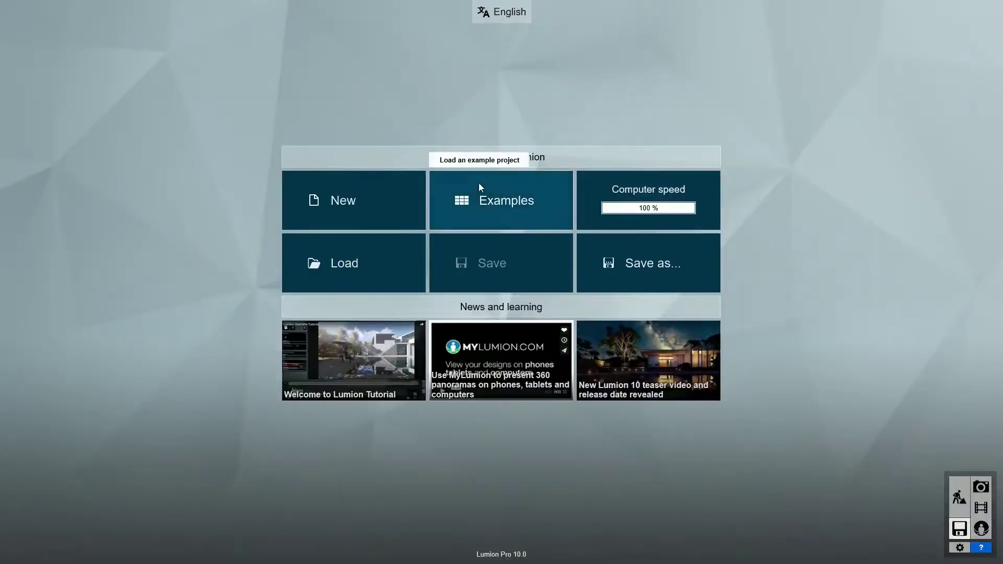
Step: Load the Villa Van Manen example, browse Imported Models, then return to the welcome screen
click(486, 200)
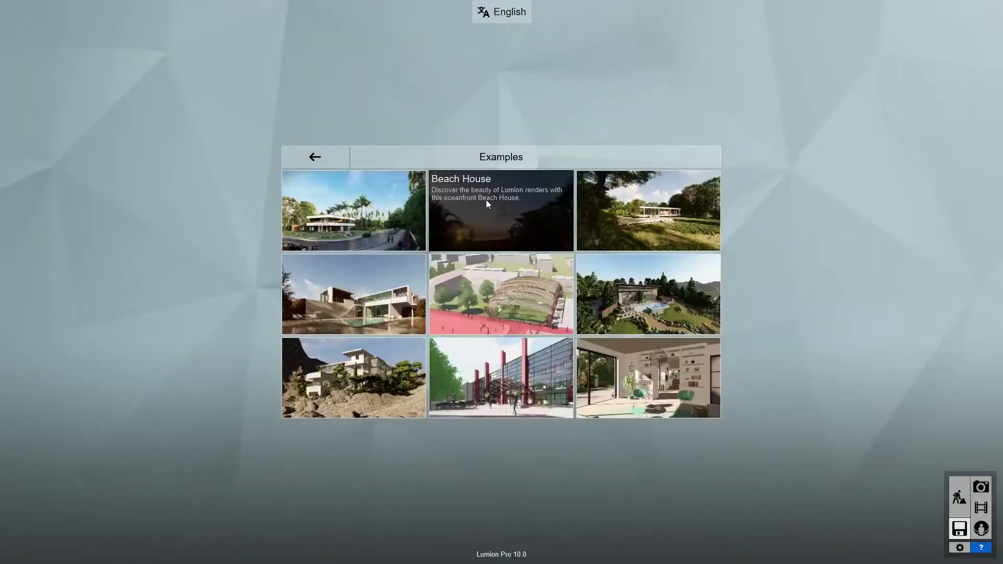
click(372, 218)
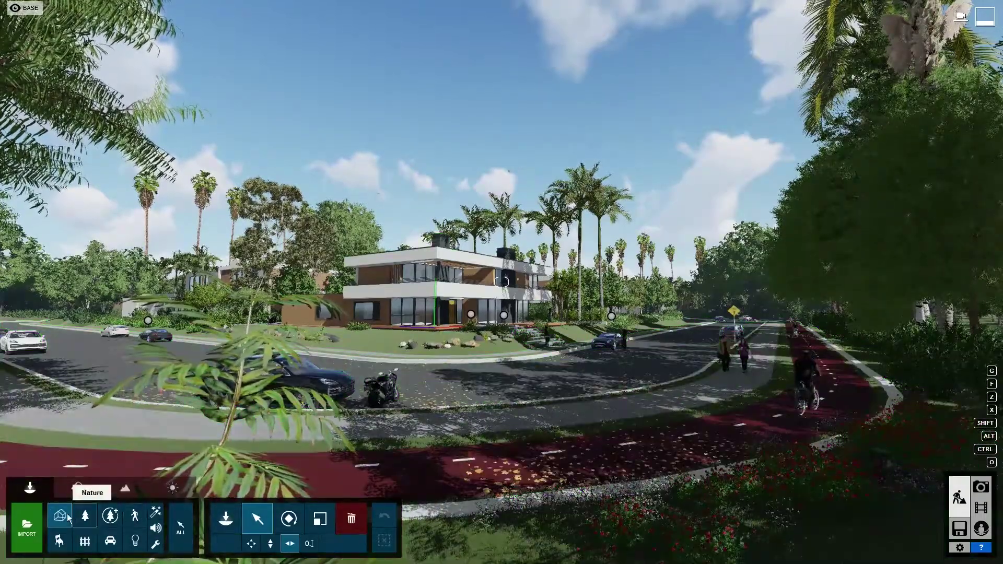
click(226, 519)
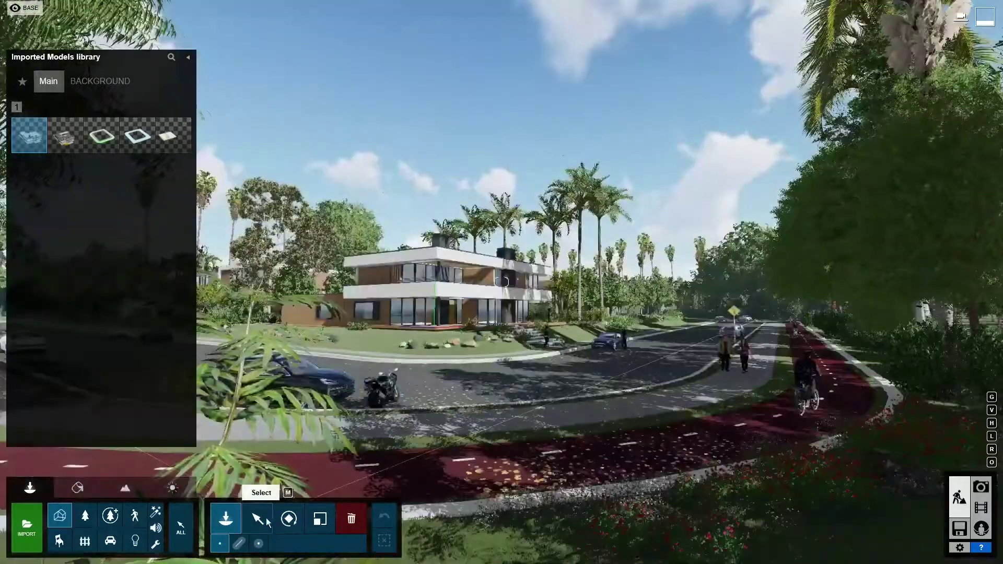
click(258, 519)
click(960, 528)
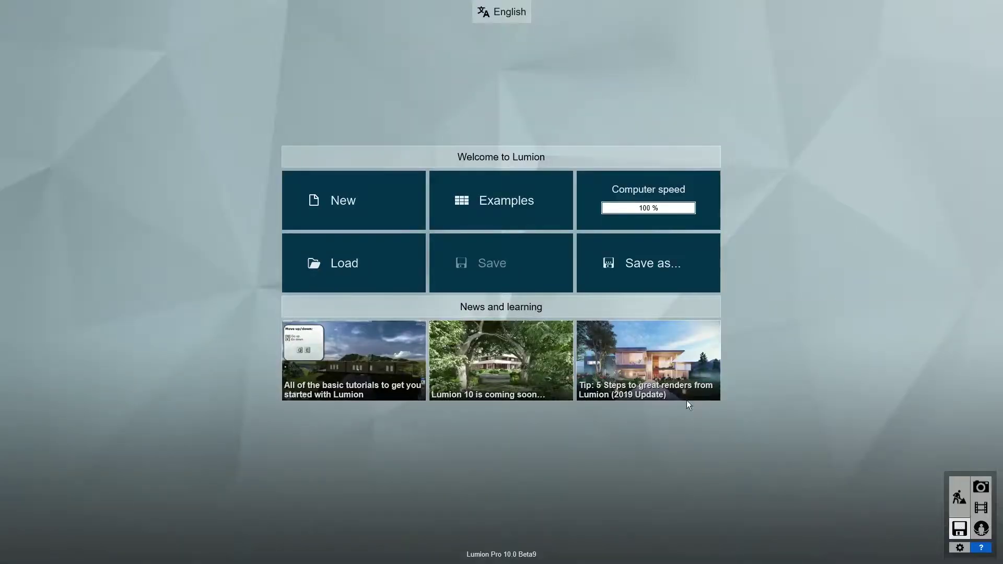
Step: Create a new project from the Plain grass-and-cloudy-sky scene
click(386, 211)
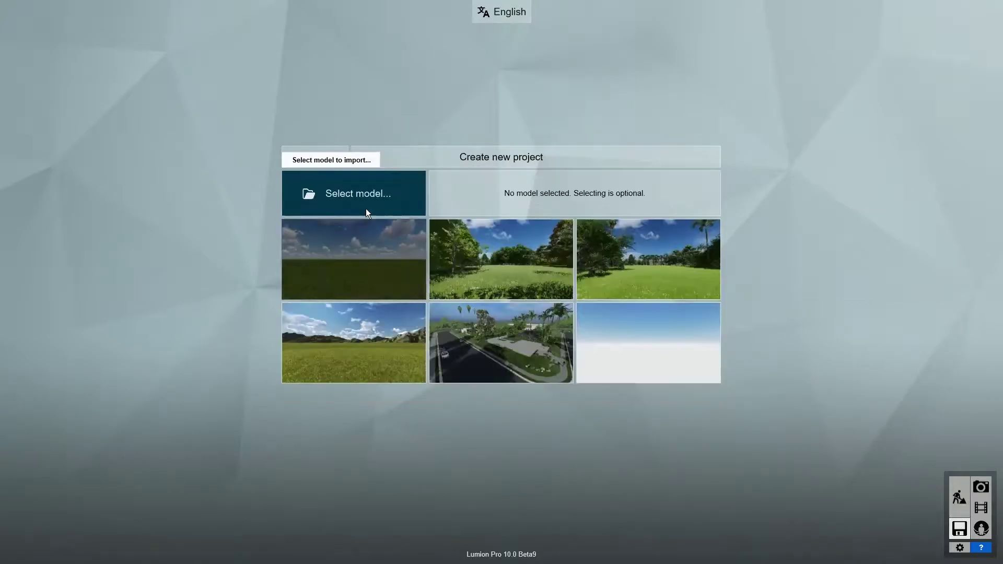
click(390, 255)
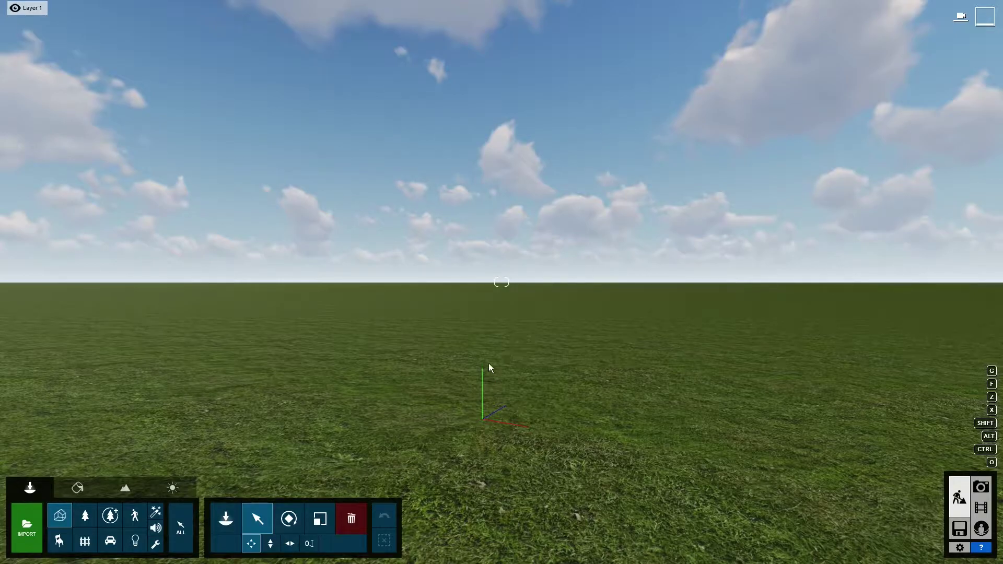
Step: Switch on OpenStreetMap in the Landscape tools and bring up the GPS location map picker
click(125, 489)
click(43, 543)
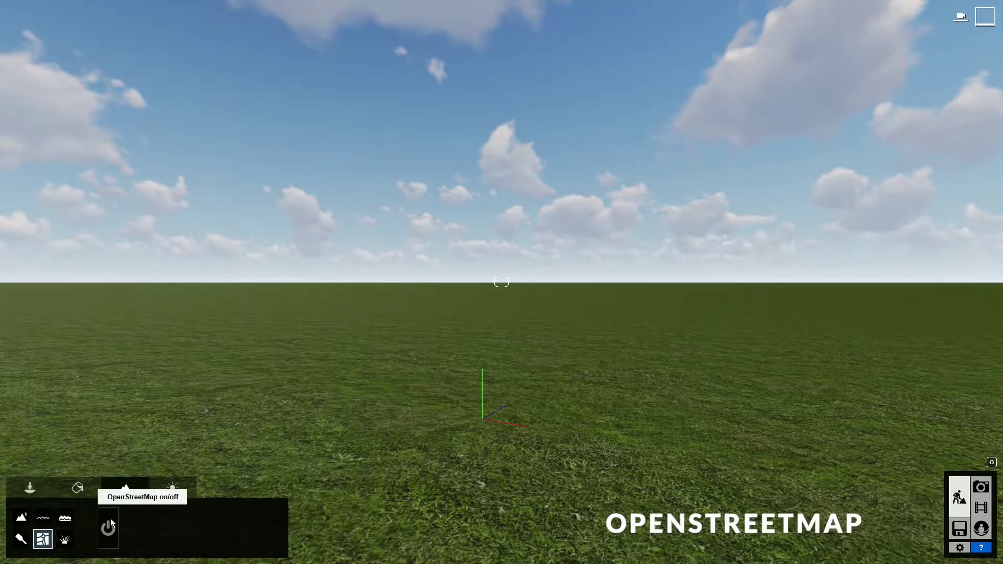
click(108, 530)
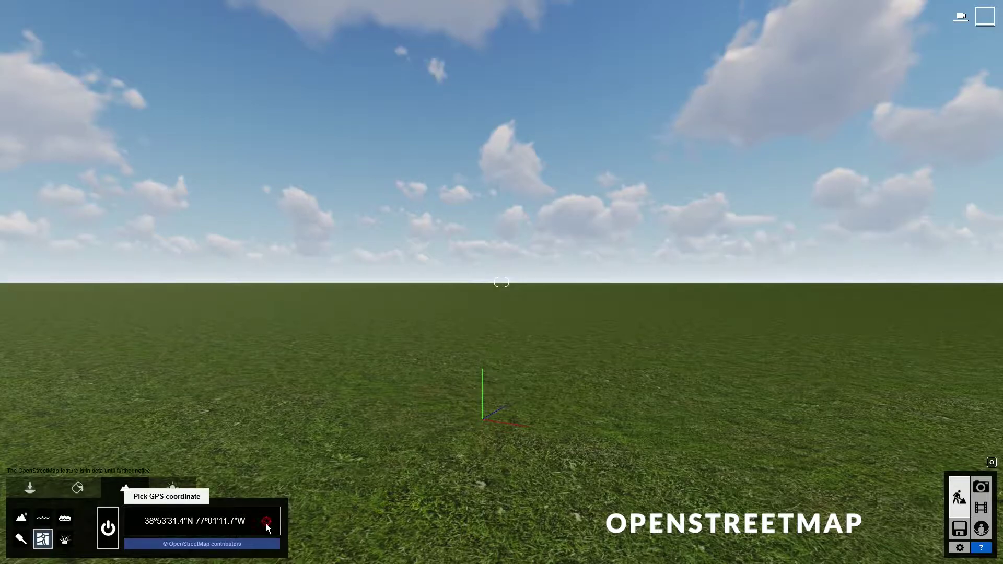
click(238, 524)
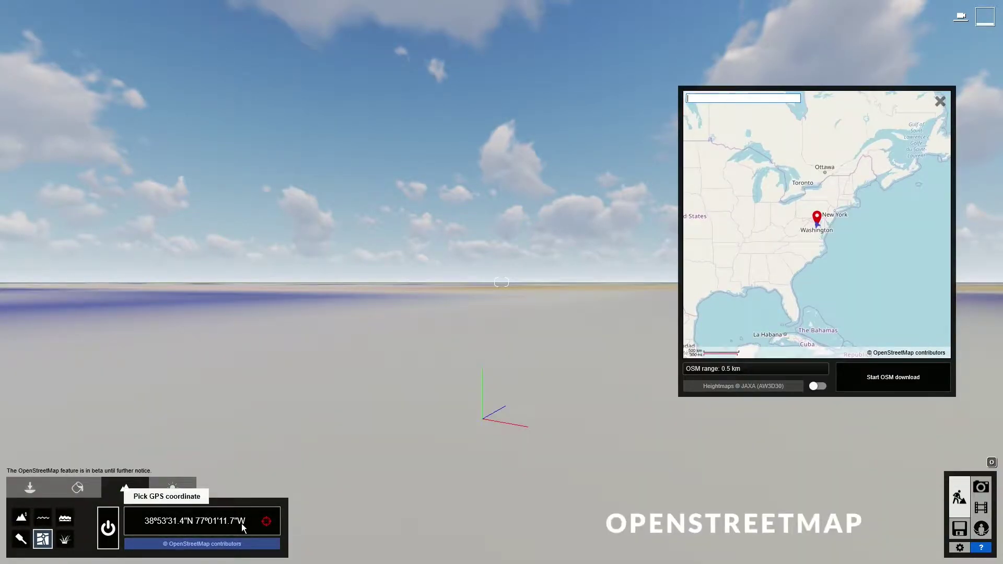
click(424, 342)
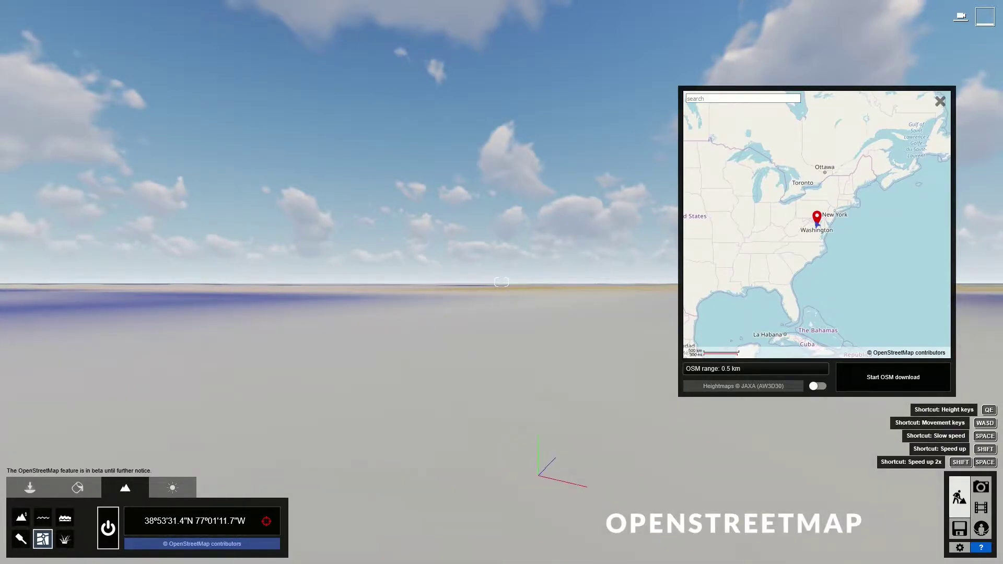
Step: Pan the OSM map toward New York and pin central New Jersey at 39°58'26.1"N 74°28'55.5"W
right_drag(501, 282, 501, 329)
right_drag(501, 282, 501, 304)
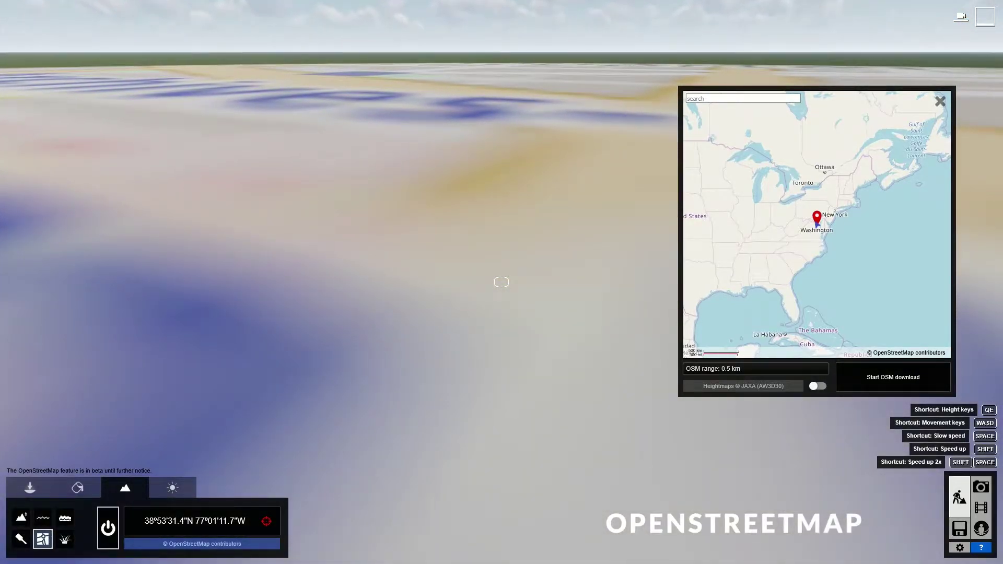
key(q)
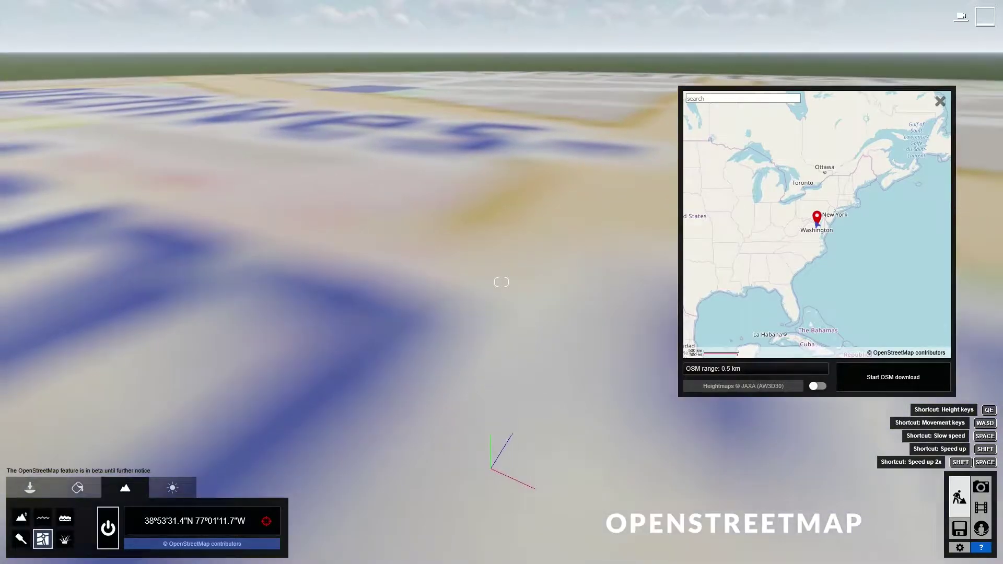
key(q)
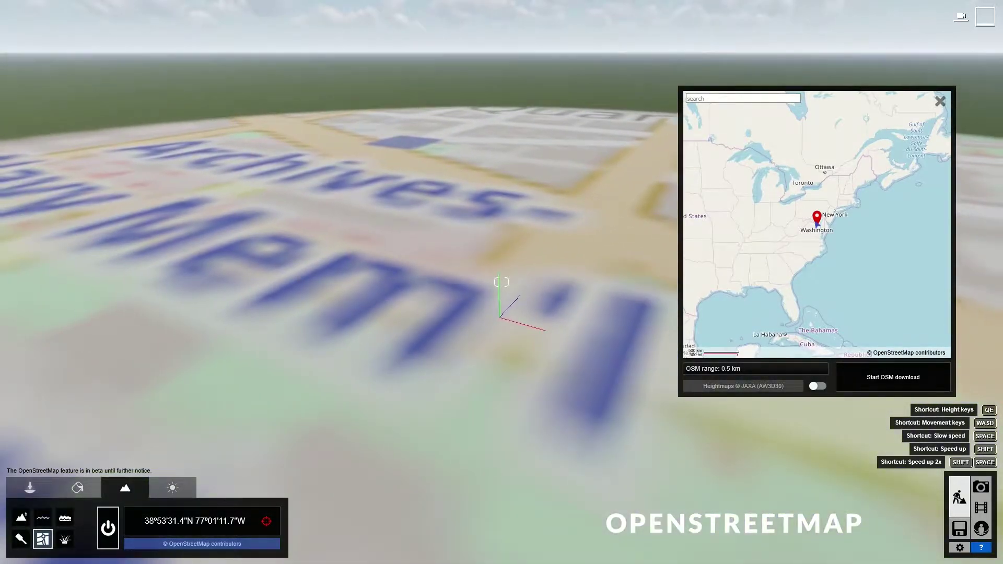
right_drag(501, 282, 538, 282)
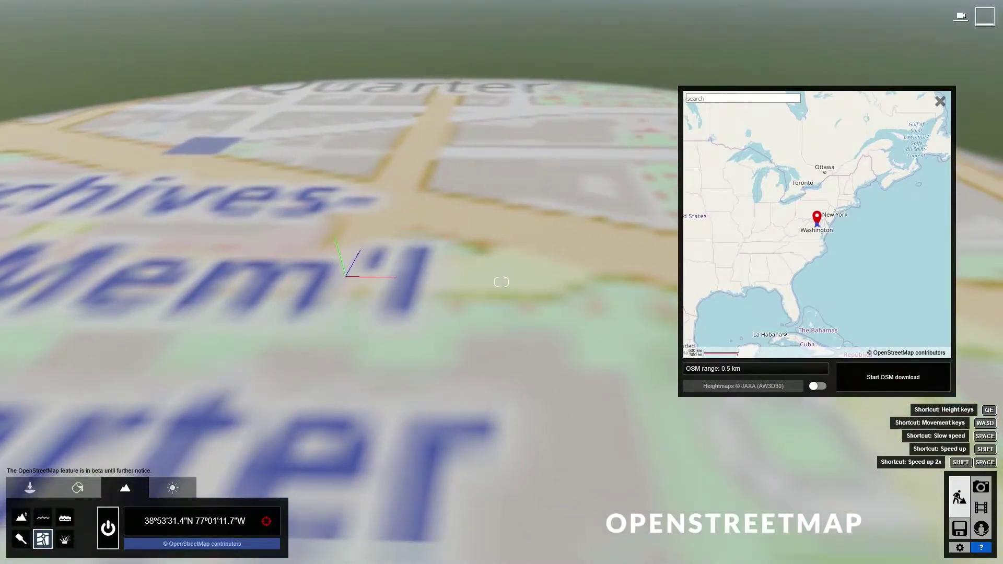
mouse_move(779, 252)
mouse_down()
mouse_move(868, 240)
mouse_move(740, 238)
mouse_up()
scroll(817, 210, up, 4)
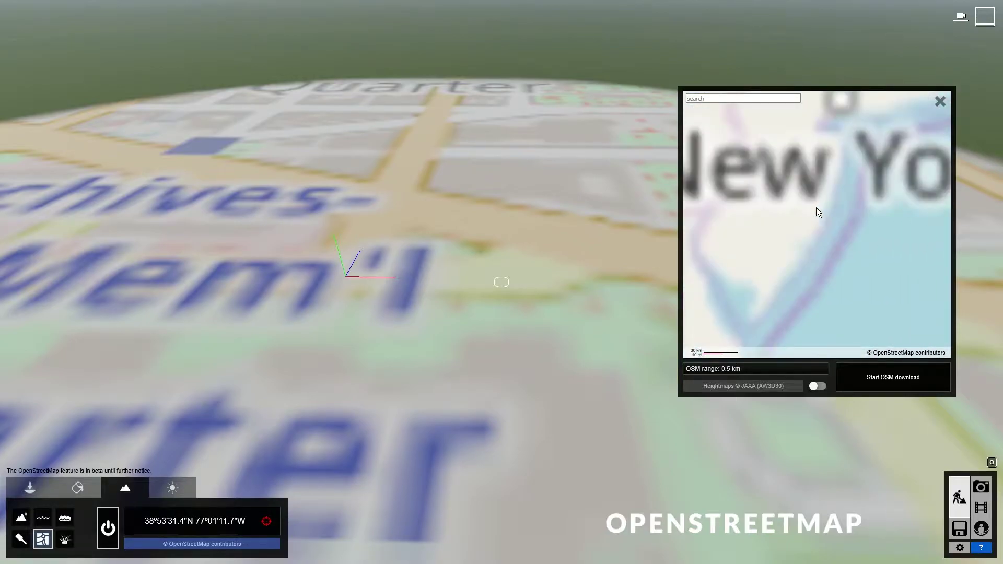
click(840, 101)
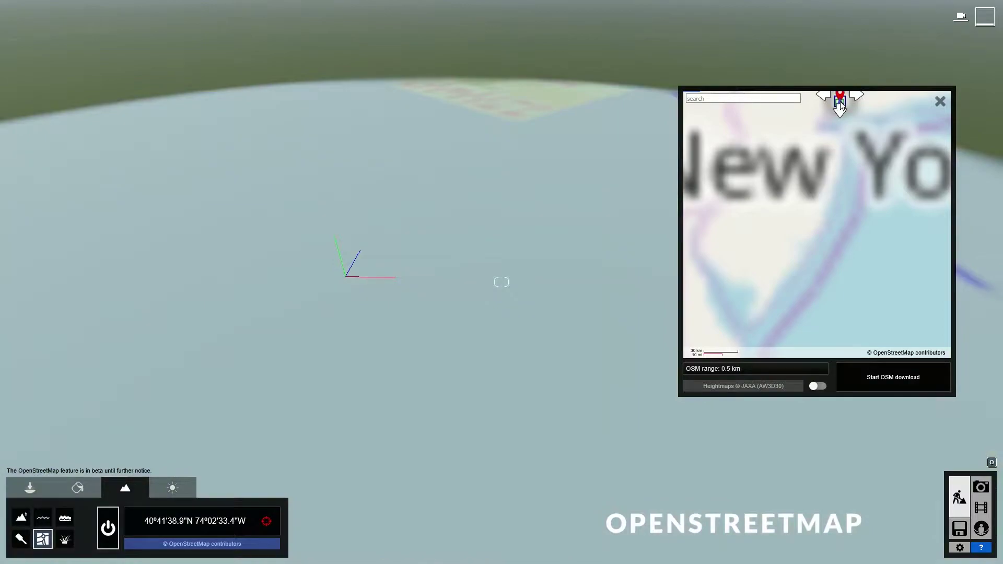
click(798, 192)
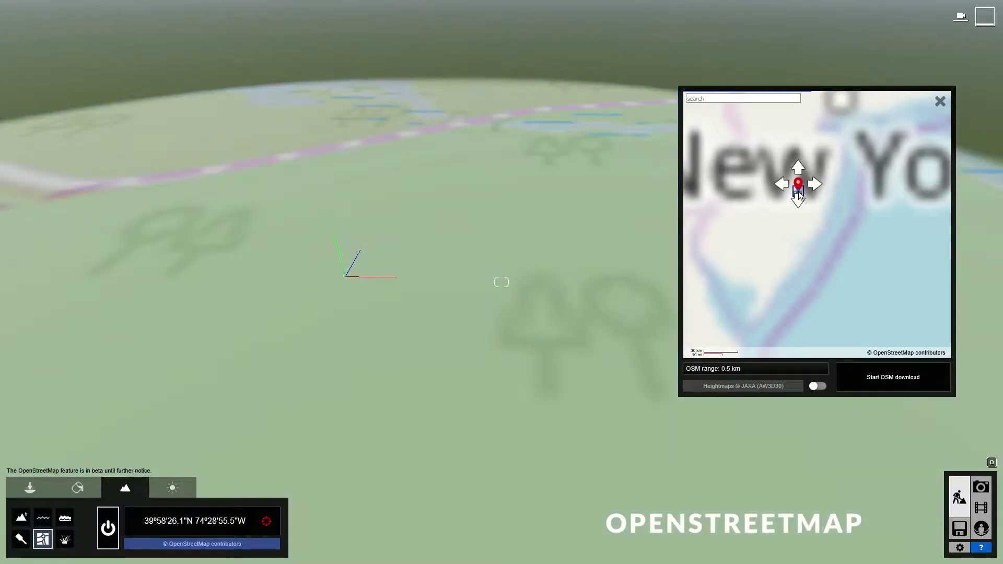
click(717, 99)
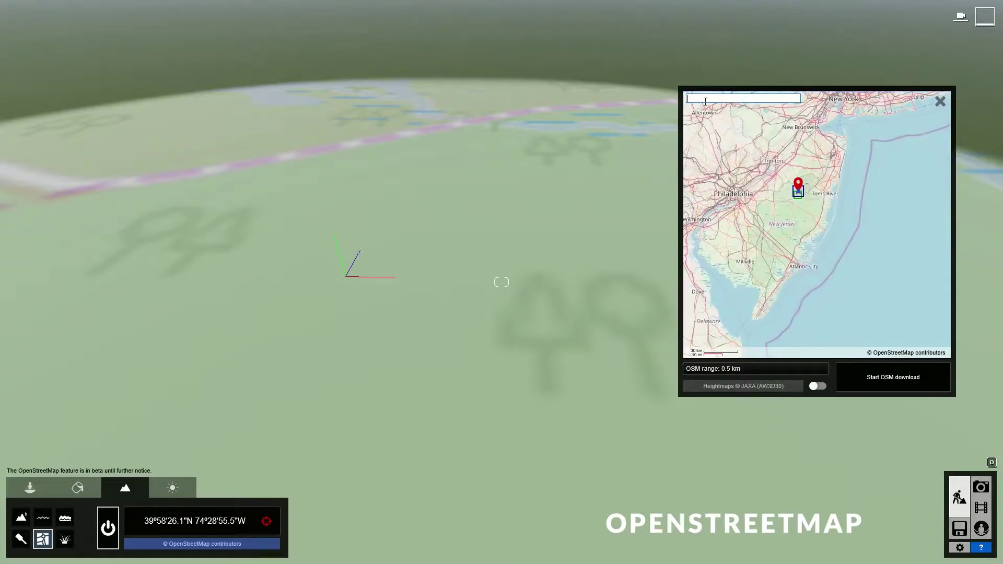
Step: Search the villa's Wassenaar address, take the first result, set 0.8 km range and enable Heightmaps @ JAXA
key(Return)
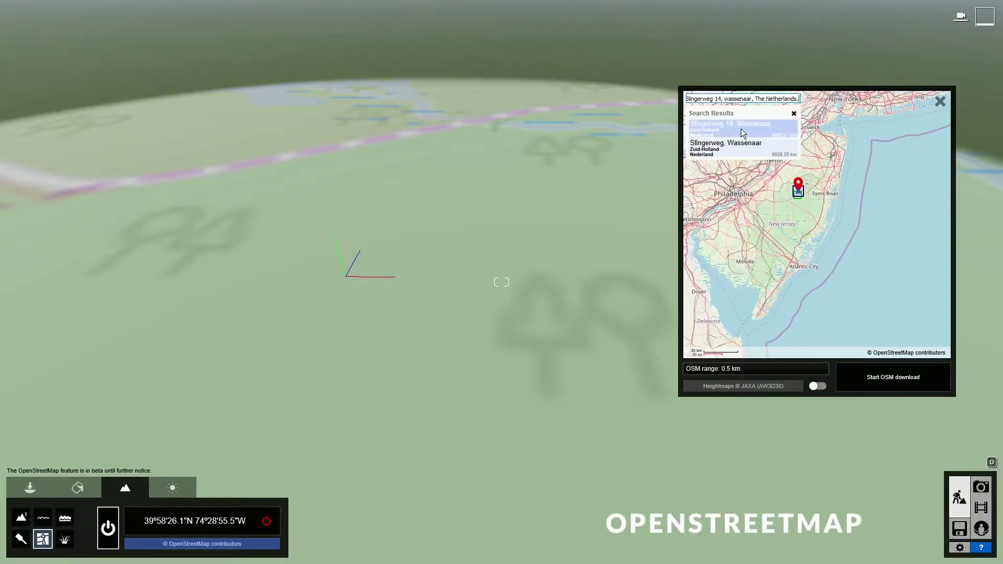
click(774, 131)
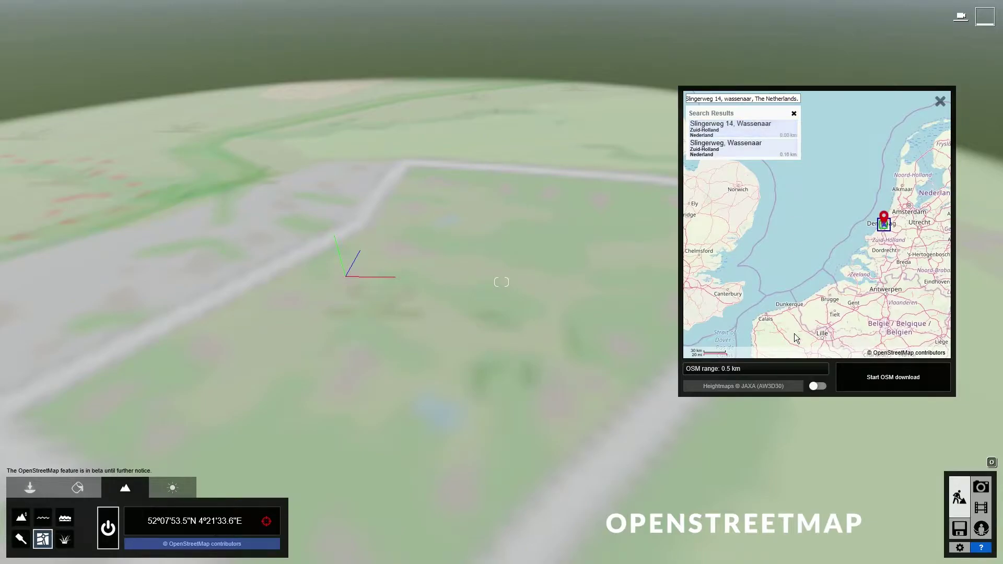
scroll(691, 371, up, 1)
mouse_move(693, 371)
mouse_down()
mouse_move(770, 369)
mouse_move(676, 371)
mouse_up()
click(817, 388)
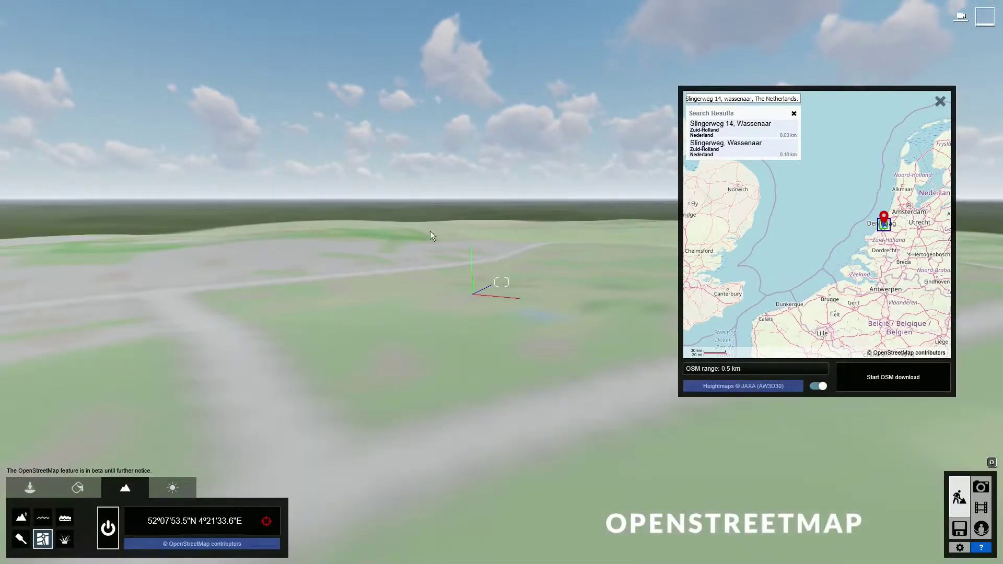
Step: Download the OSM area and fly the camera over the generated Wassenaar town
click(907, 381)
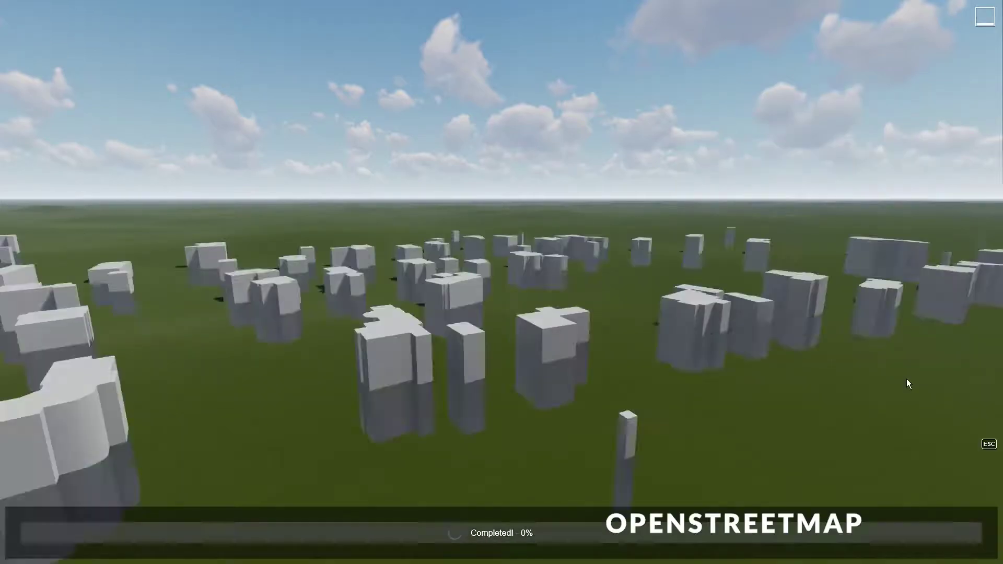
key(w)
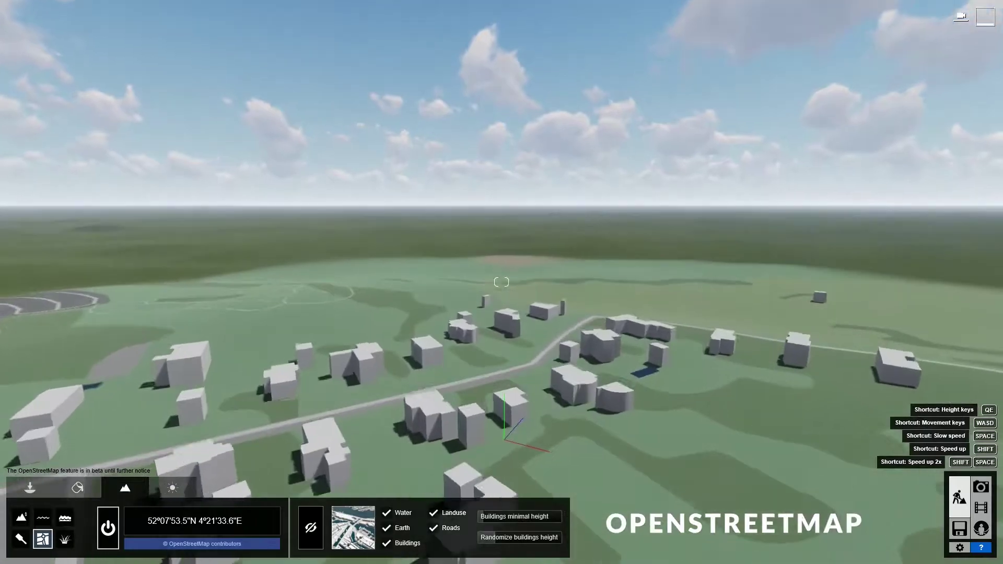
right_drag(744, 293, 880, 311)
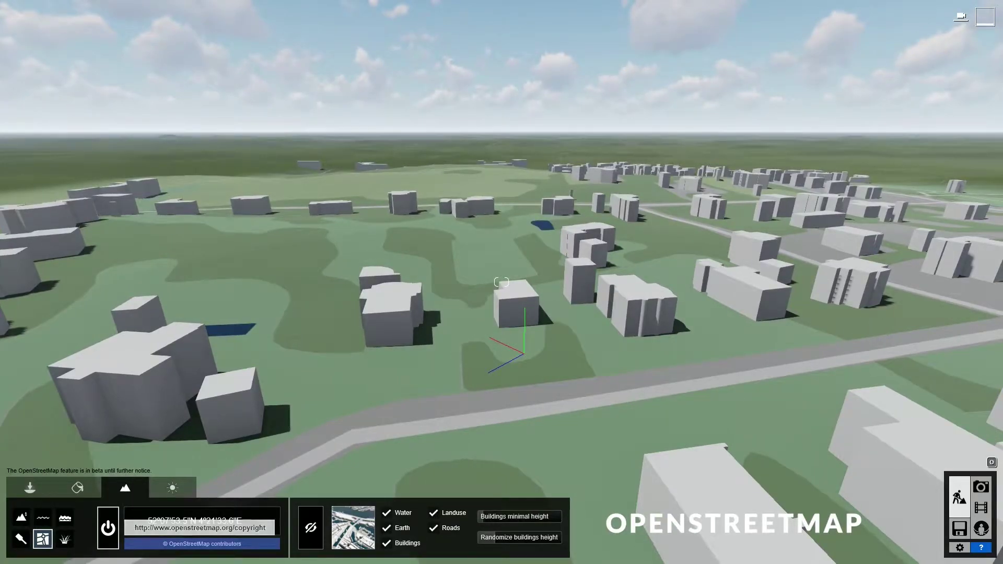
Step: Preview the building colour presets and settle back on the first, white preset
click(357, 535)
click(410, 478)
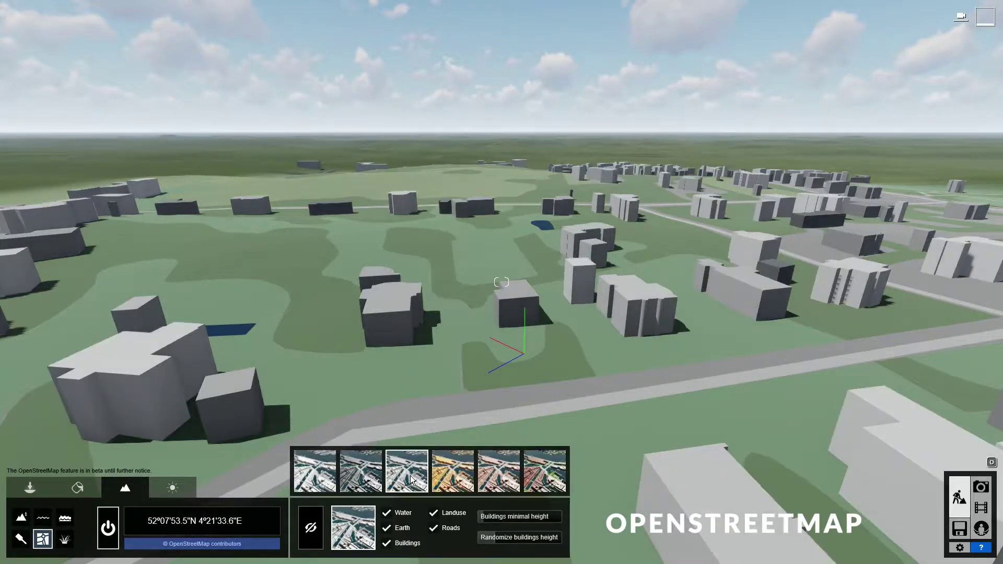
click(457, 477)
click(503, 477)
click(546, 472)
click(320, 472)
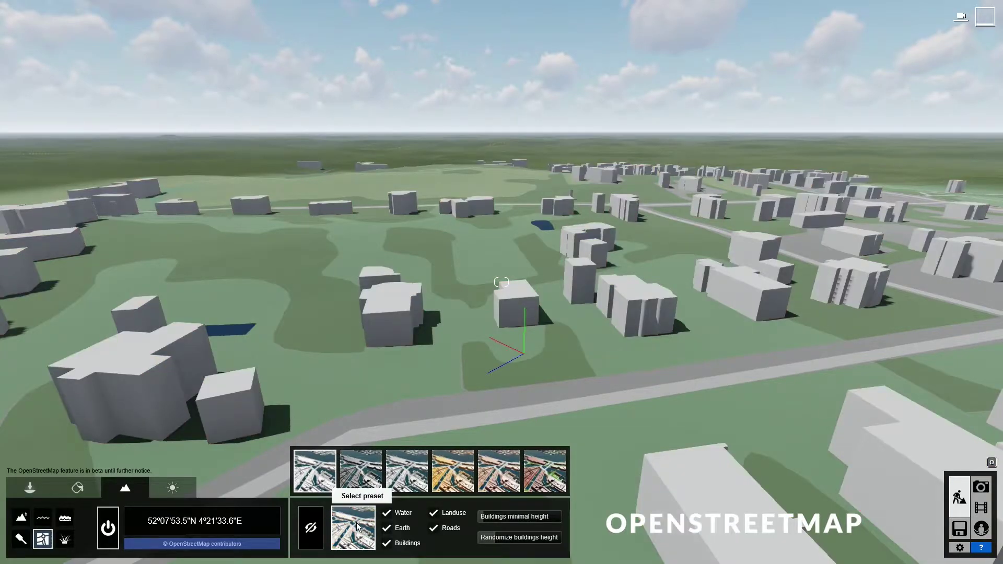
Step: Toggle Water, Buildings, Landuse and Roads off and on, then lower Buildings minimal height to ~3.69 m
click(388, 514)
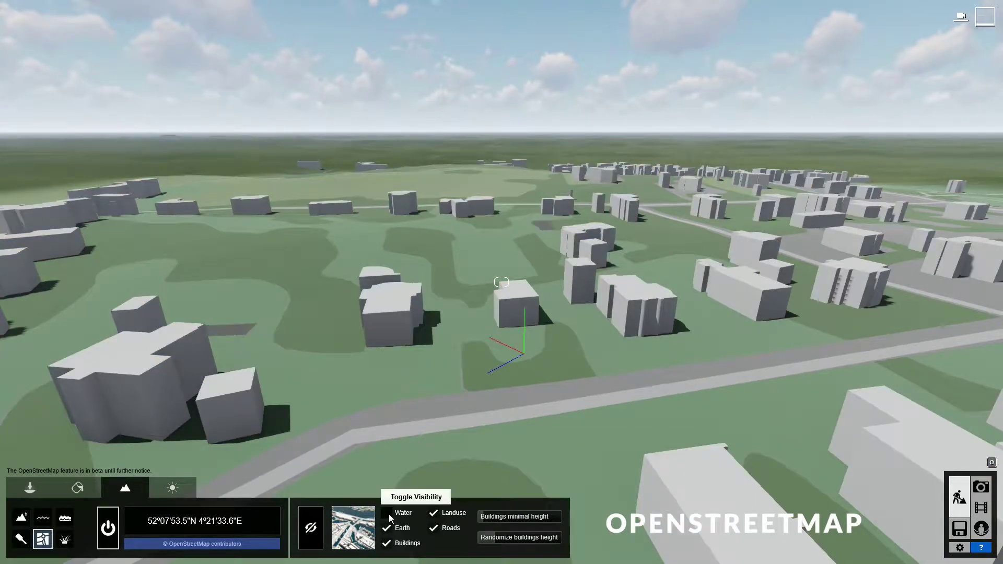
click(388, 544)
click(433, 513)
click(434, 528)
click(435, 528)
click(434, 513)
click(387, 543)
click(388, 528)
click(387, 513)
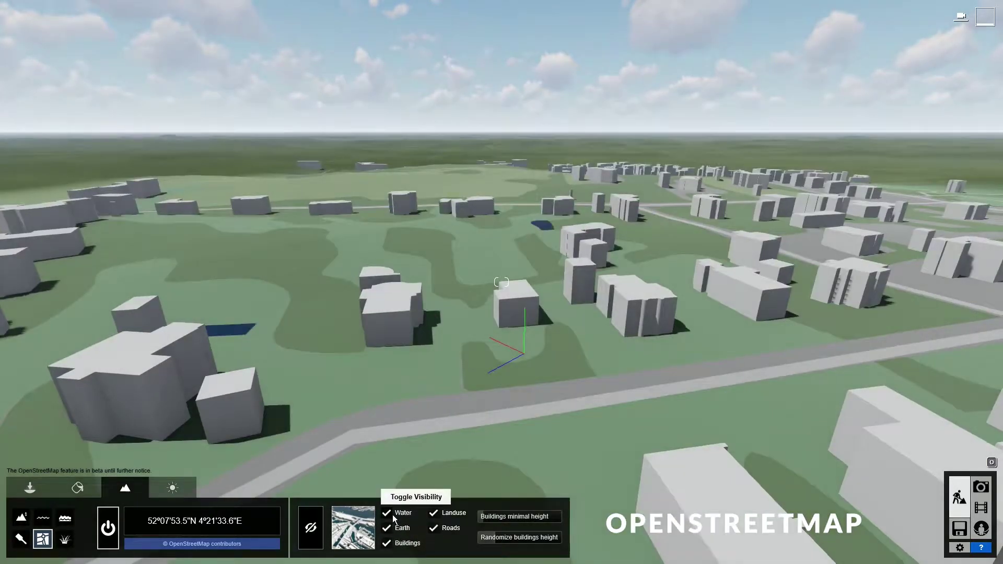
right_drag(345, 371, 359, 419)
drag(479, 520, 503, 538)
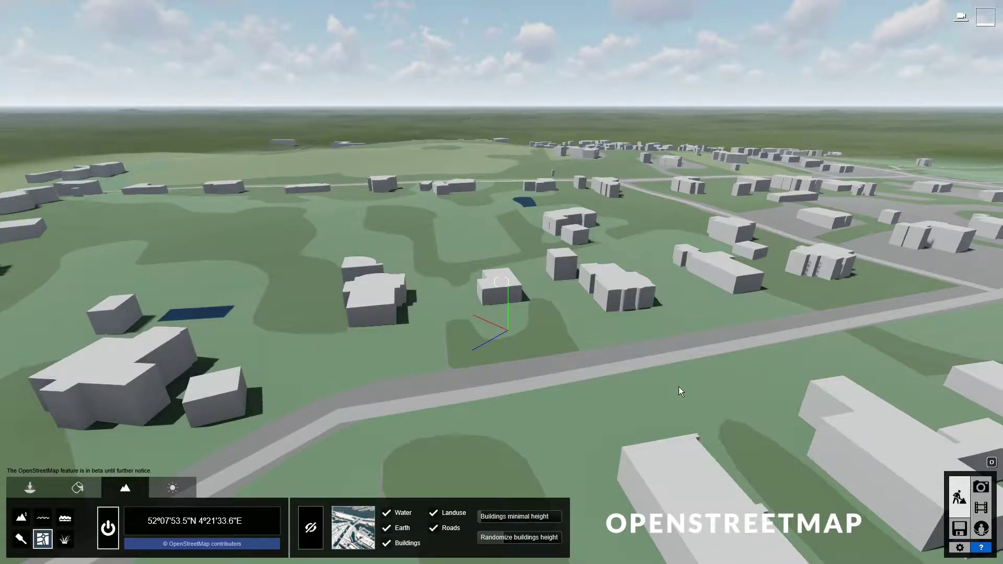
Step: Hide the OpenStreetMap building at the scene origin and confirm, leaving that plot empty
click(312, 528)
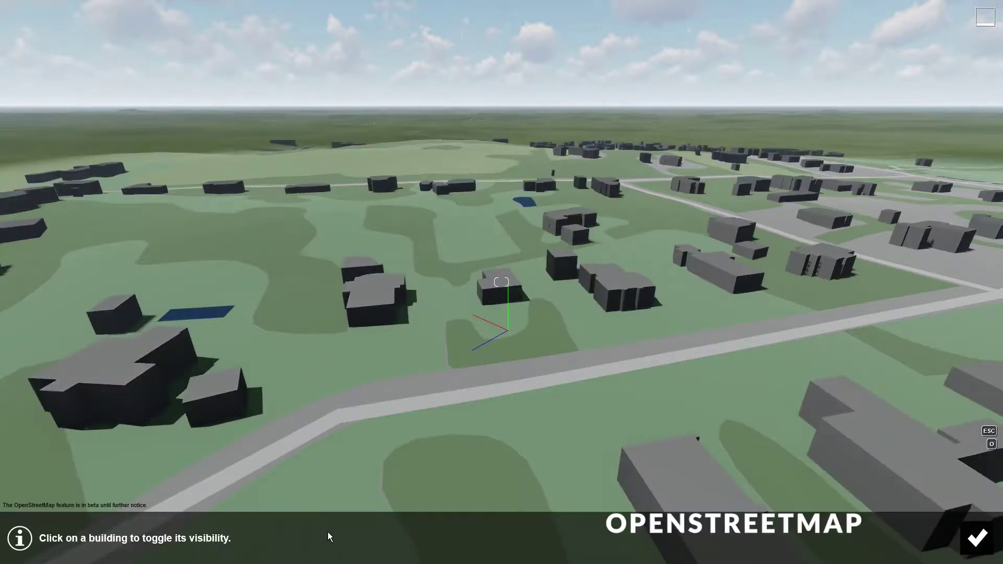
click(503, 300)
click(972, 539)
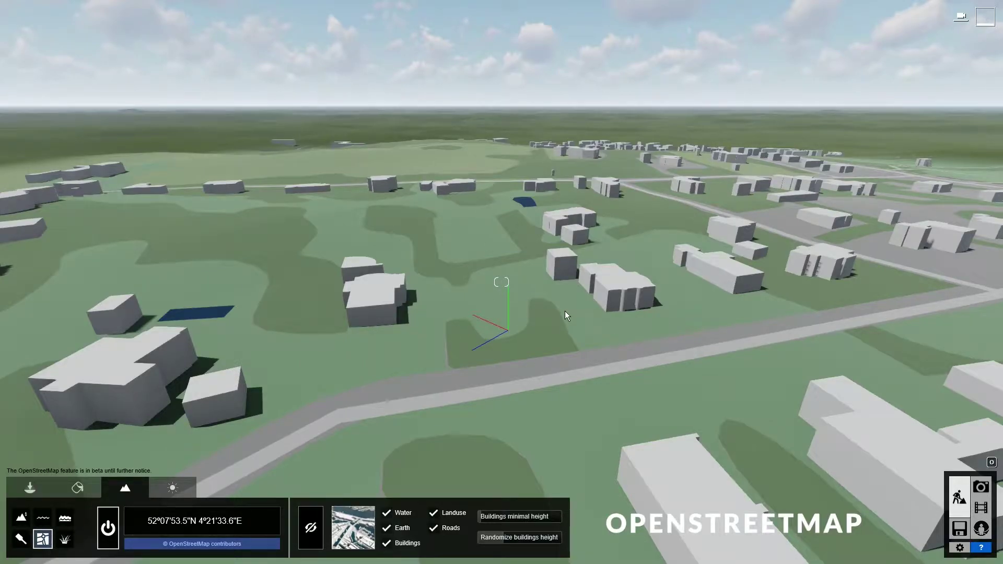
scroll(505, 312, up, 10)
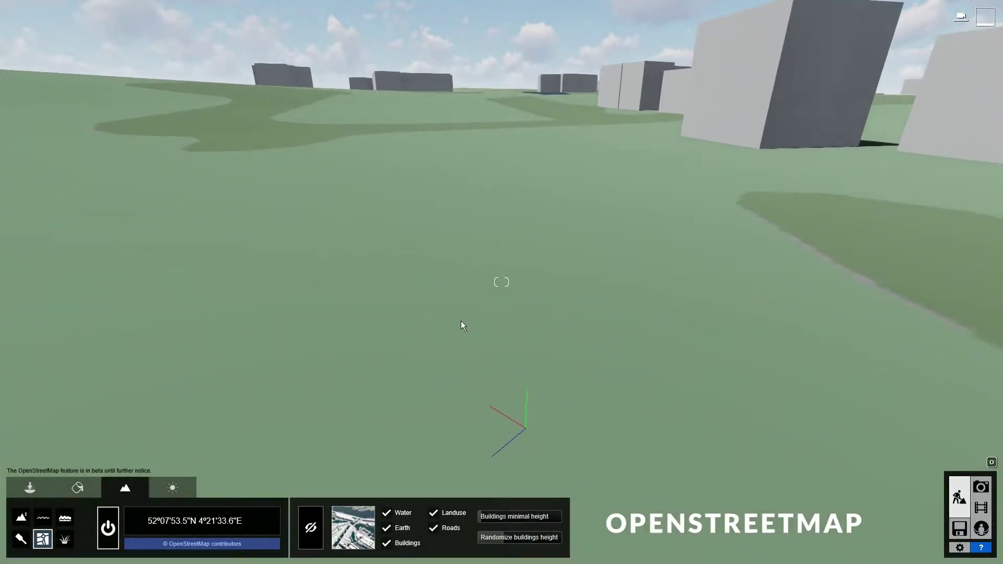
Step: Place the villa from the Imported Models library onto the cleared plot
key(s)
right_drag(460, 321, 387, 373)
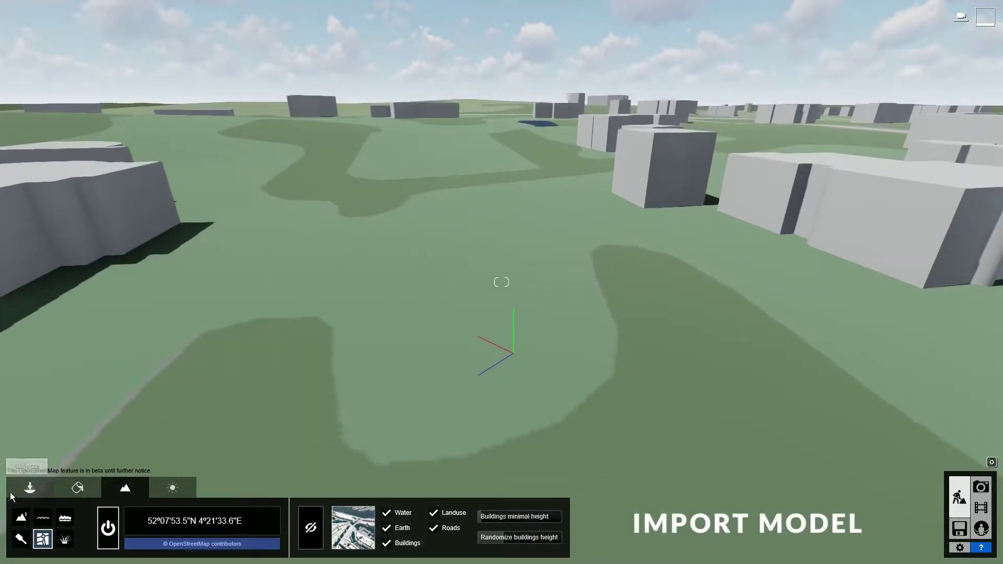
click(31, 488)
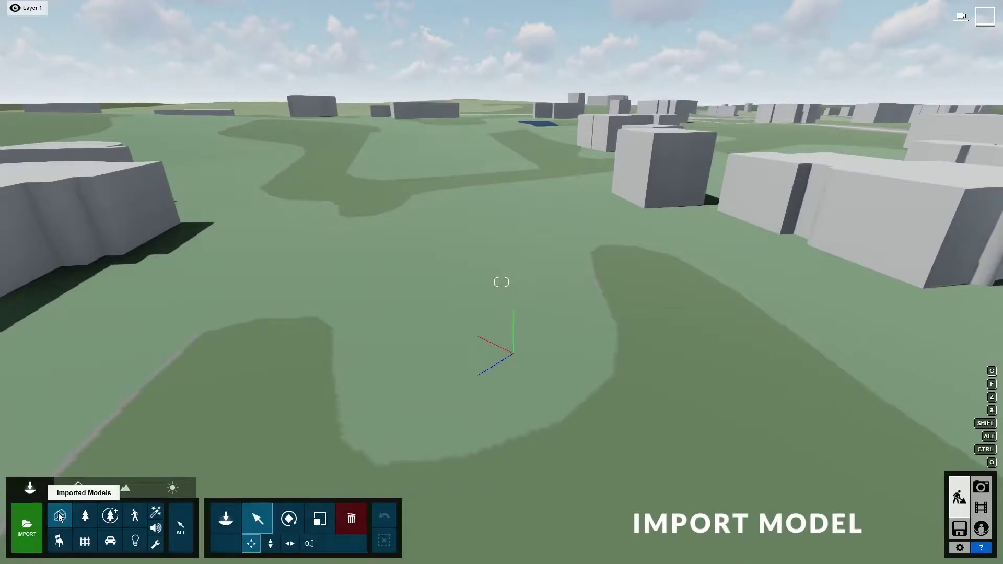
click(227, 518)
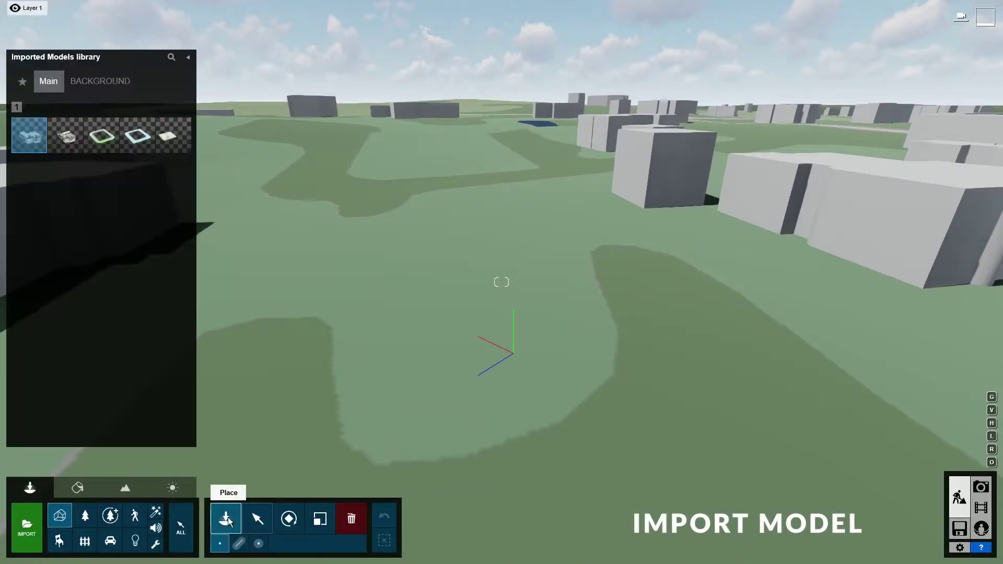
click(66, 139)
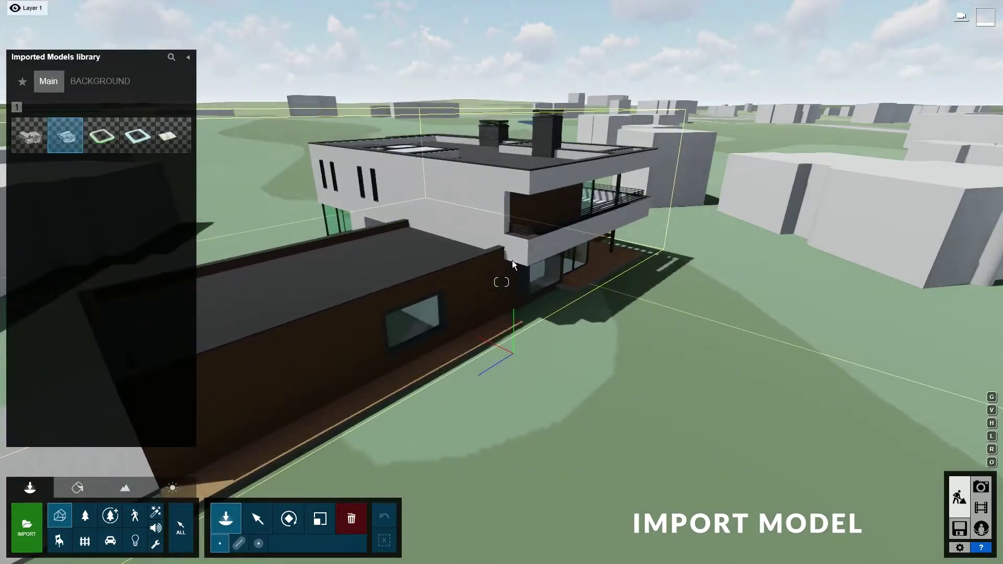
key(r)
drag(496, 281, 515, 333)
drag(534, 337, 389, 238)
Step: Rotate the placed villa to a heading of about -123° and open the Material Editor
click(259, 530)
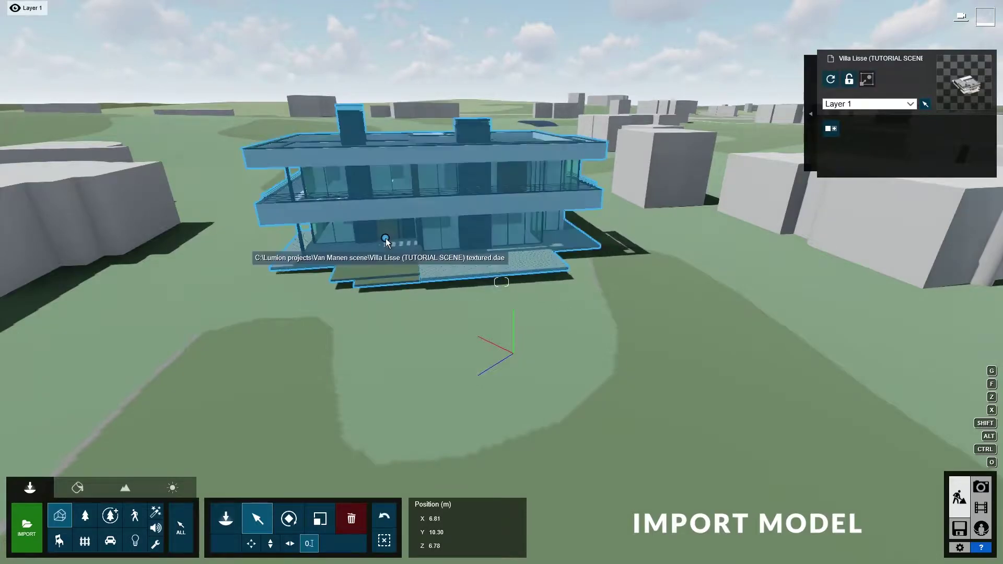
click(288, 518)
click(437, 520)
drag(437, 520, 437, 523)
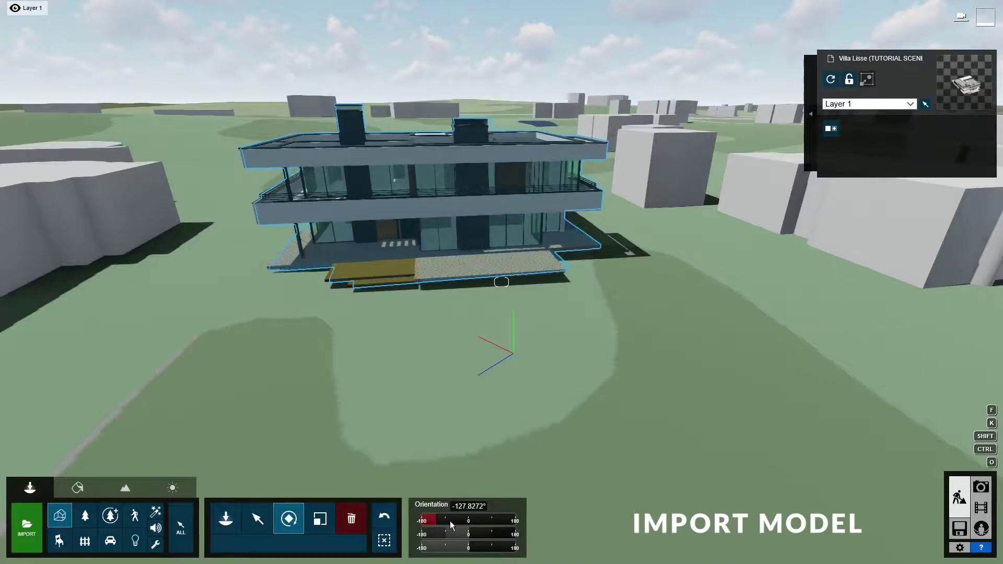
click(438, 522)
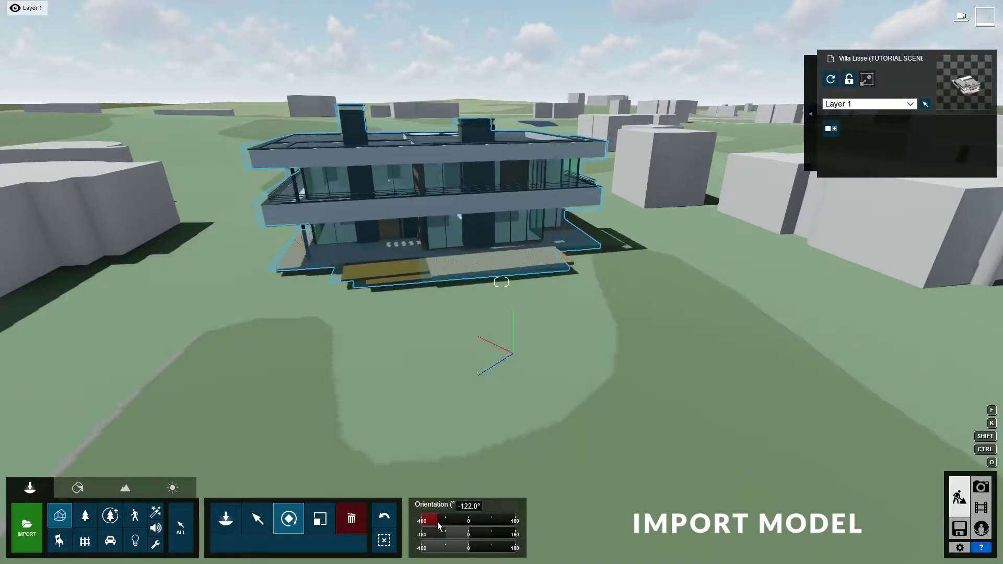
scroll(436, 522, up, 1)
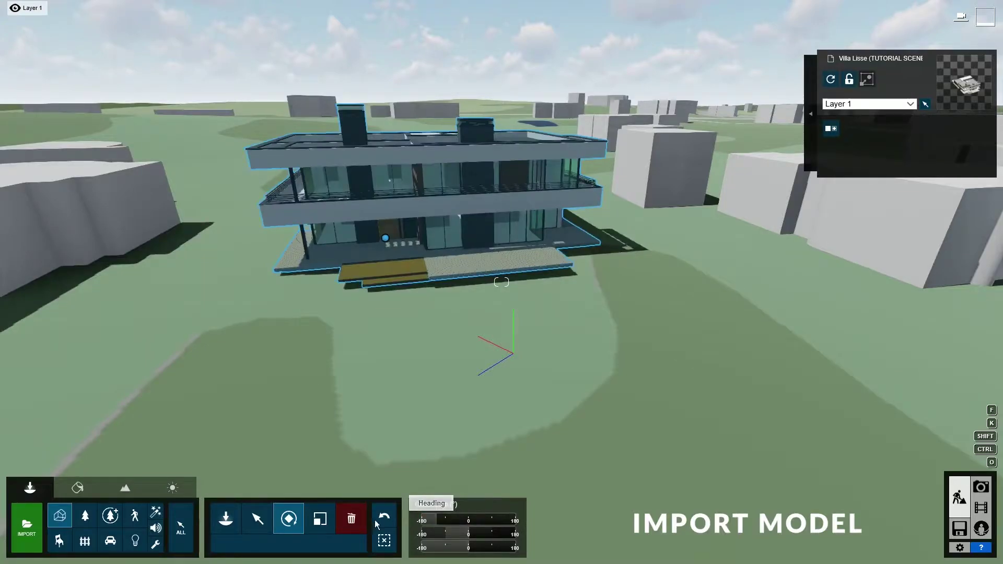
click(258, 519)
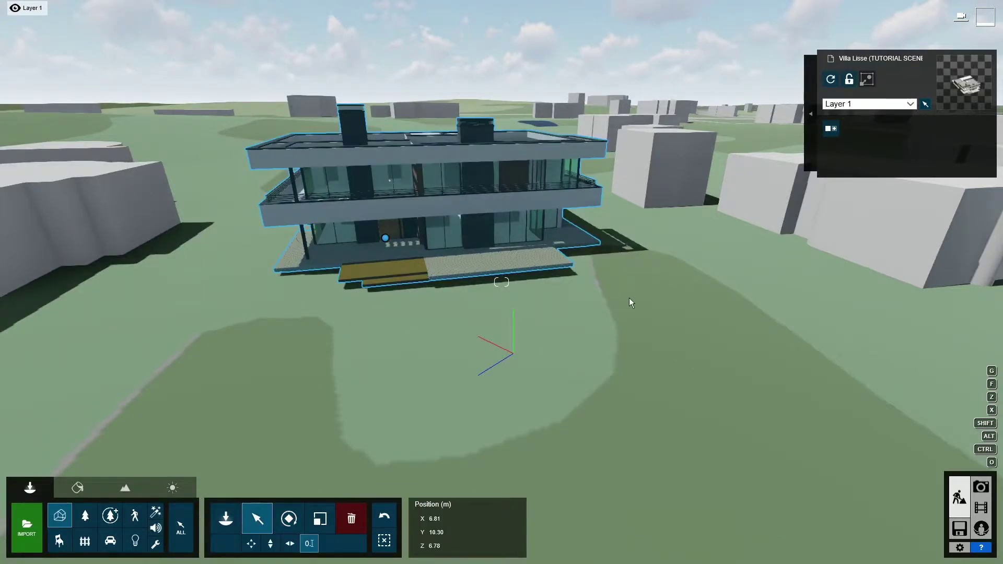
click(78, 491)
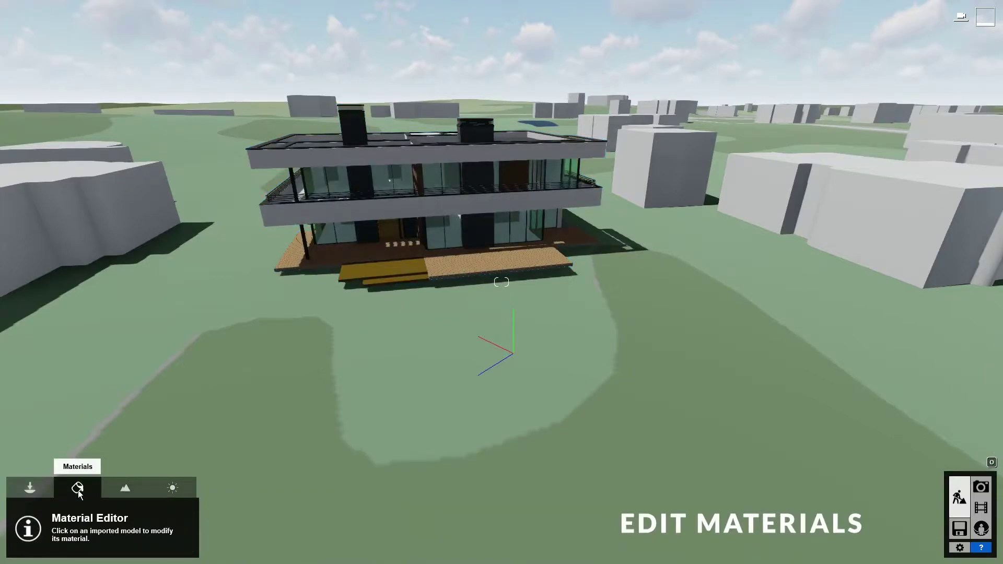
Step: Give the deck a Standard material with Relief set to 0 and a flipped normal
right_drag(502, 287, 541, 260)
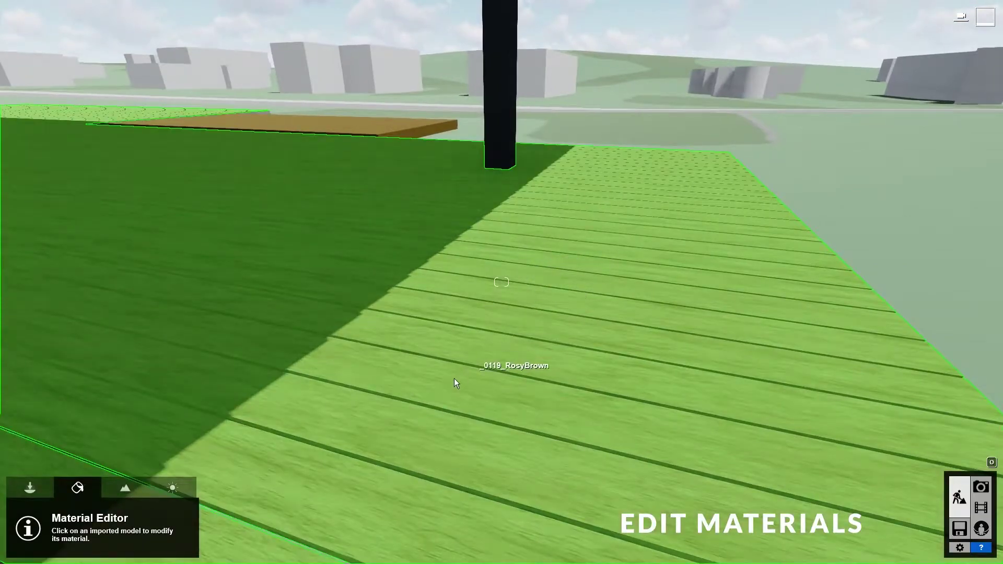
click(422, 405)
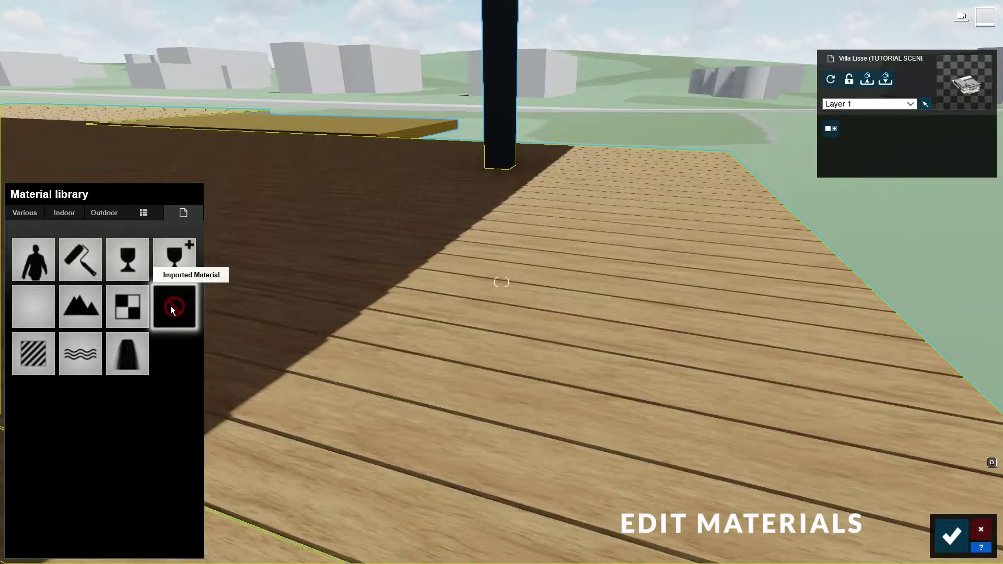
click(31, 355)
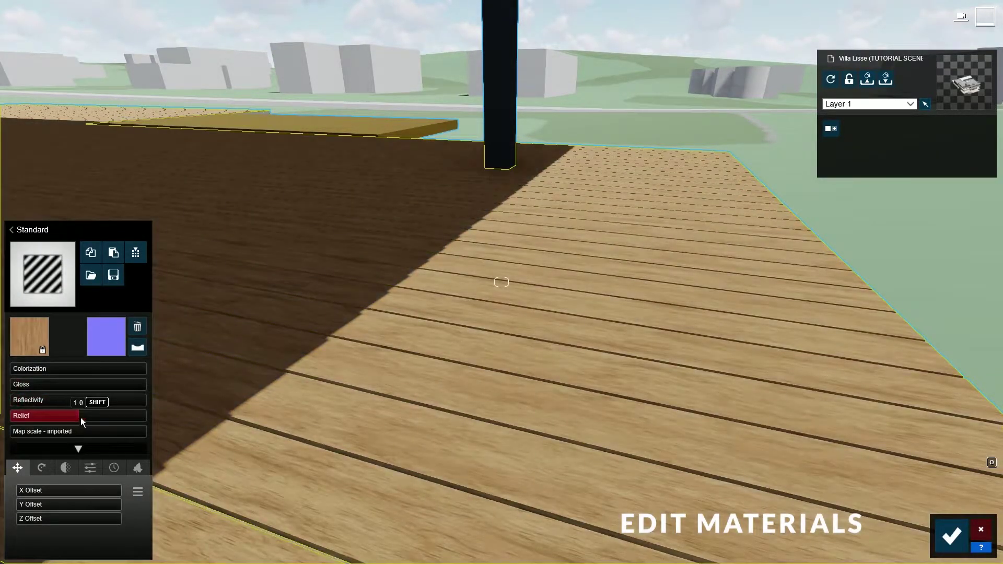
drag(80, 418, 30, 415)
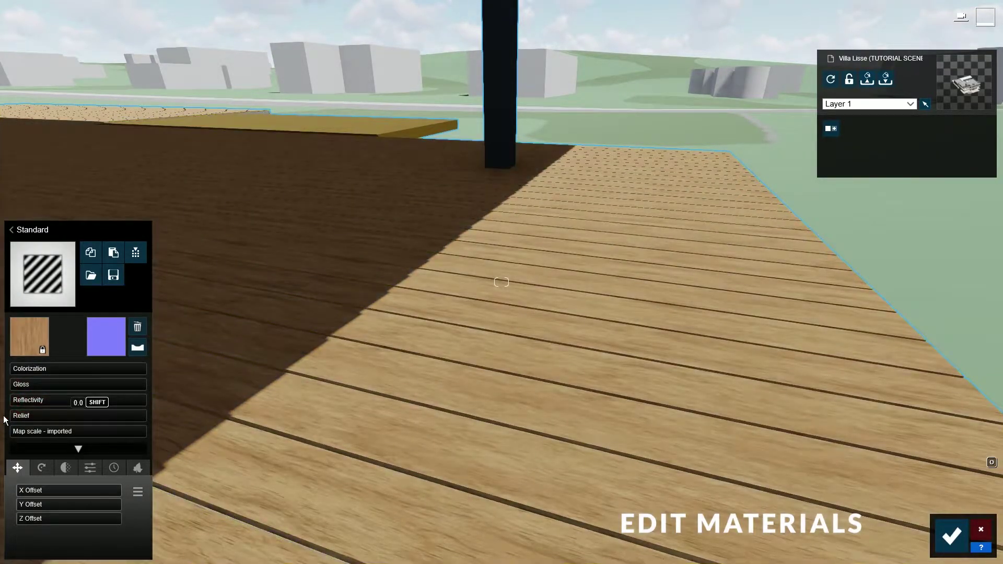
click(137, 347)
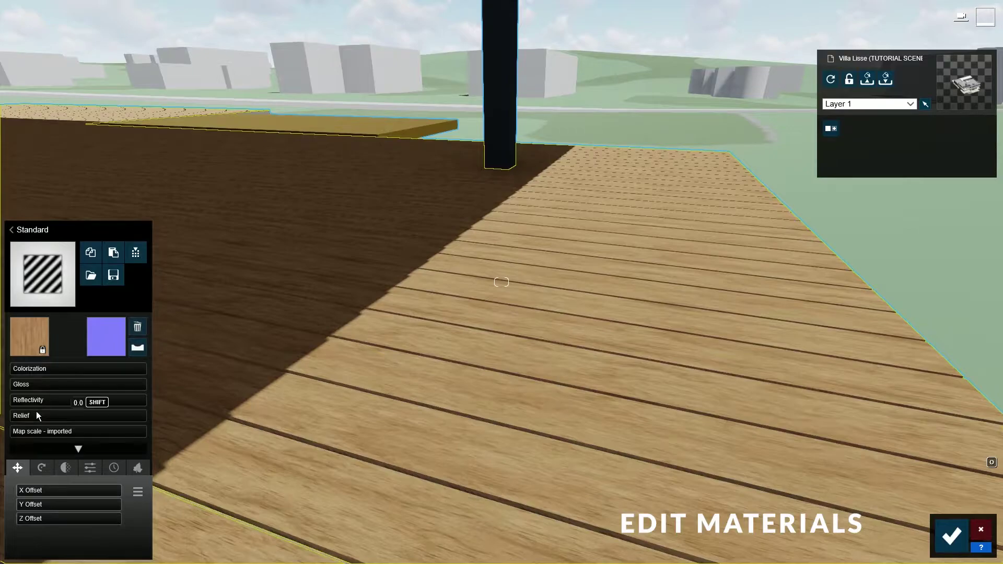
Step: Try a grey colorization on the deck, reset it, lower the gloss and set a custom map scale
right_drag(186, 424, 67, 387)
click(134, 369)
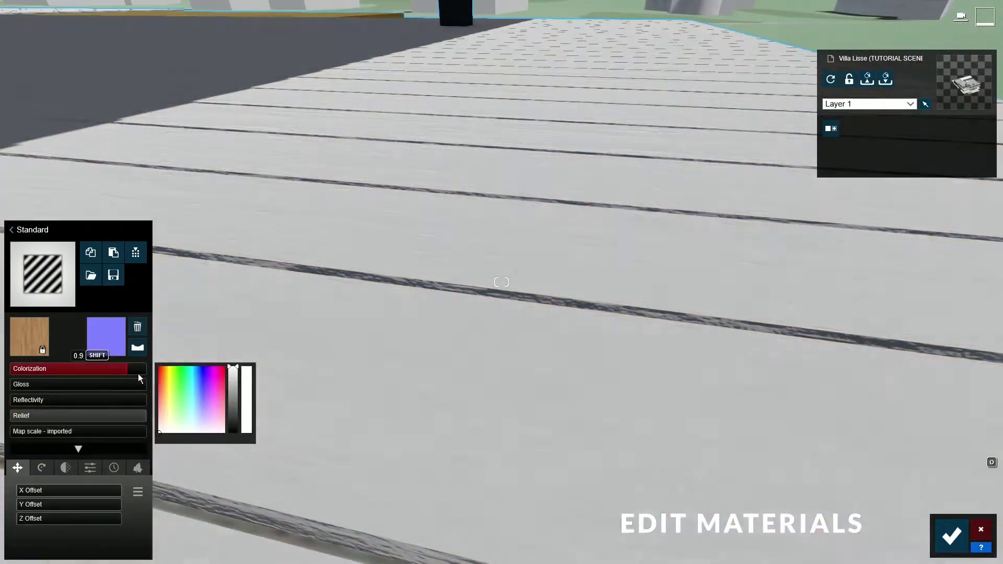
click(234, 400)
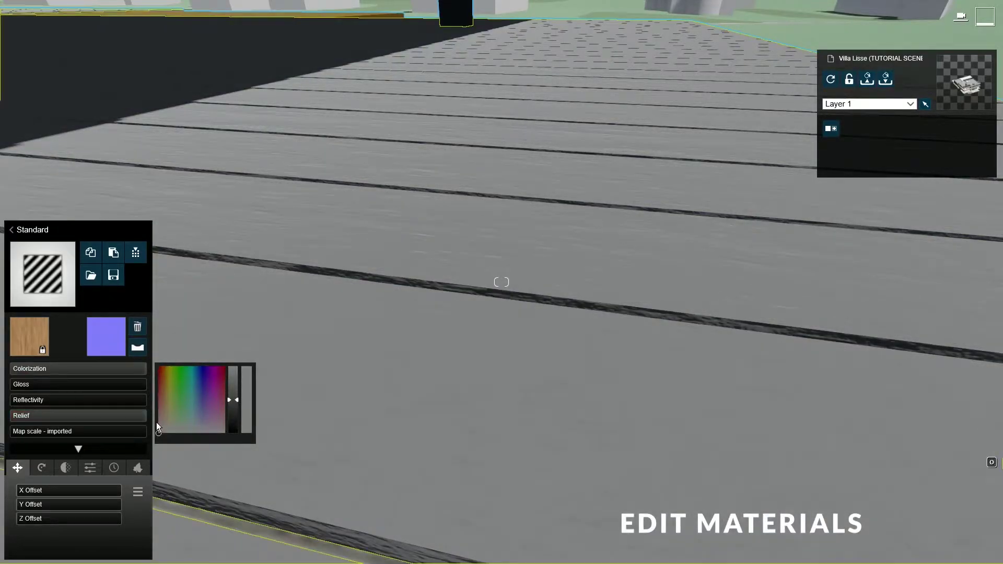
drag(140, 368, 23, 375)
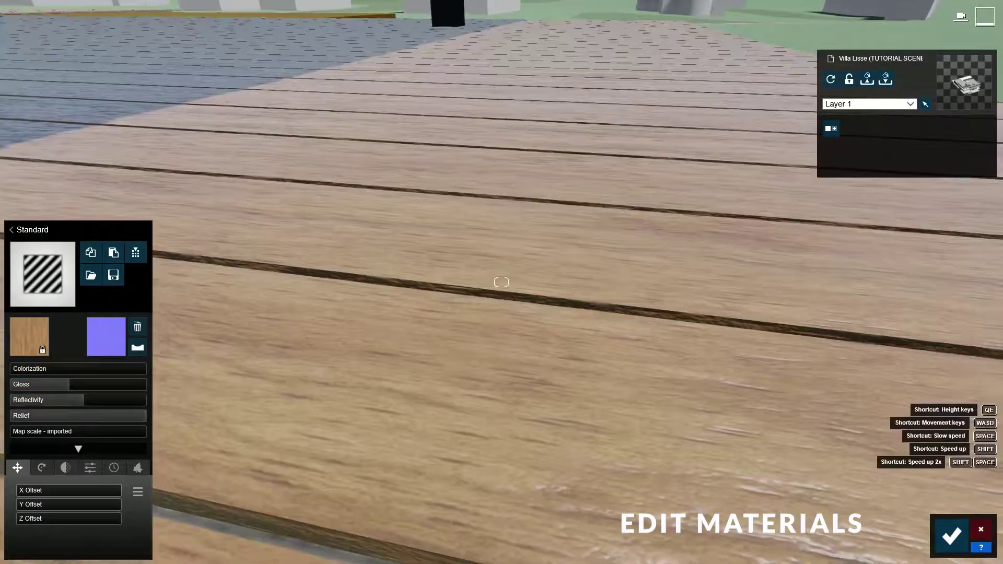
drag(84, 390, 63, 389)
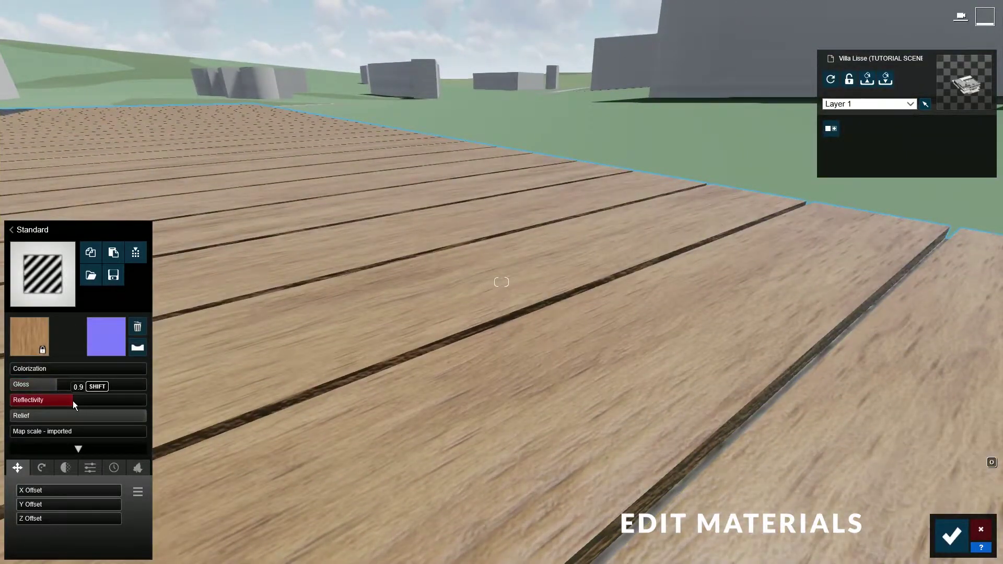
right_drag(73, 400, 204, 435)
drag(73, 432, 60, 412)
Step: Apply the second indoor Wood material to the deck
click(51, 272)
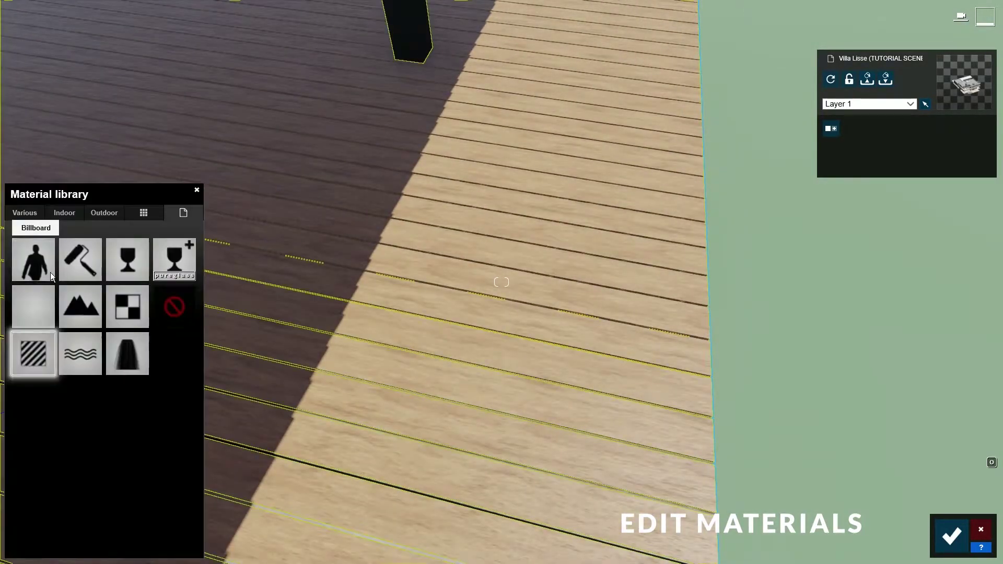
click(67, 212)
click(149, 275)
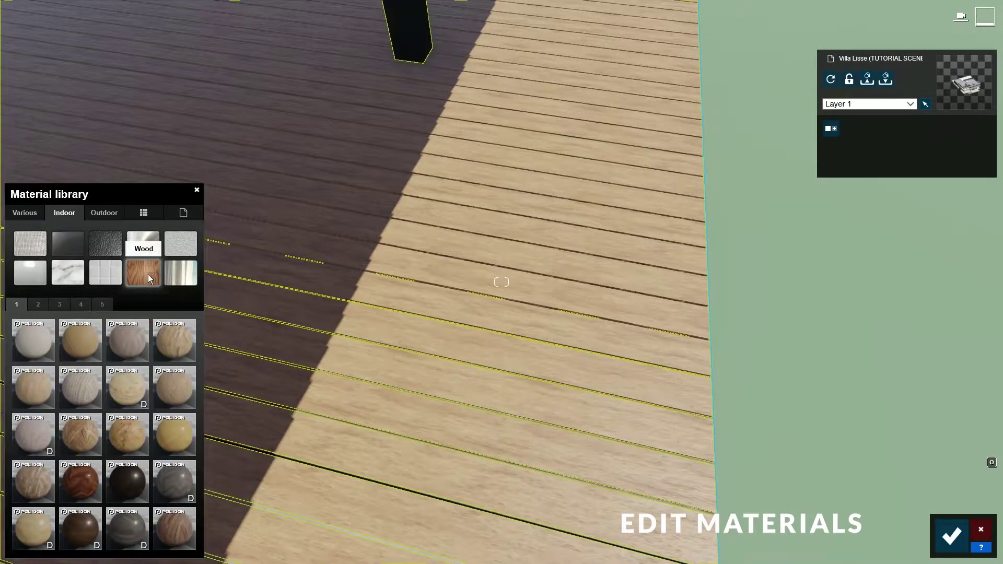
click(81, 341)
right_drag(231, 421, 503, 377)
Step: Select the corner glass, save the material changes and go to object placement
click(502, 377)
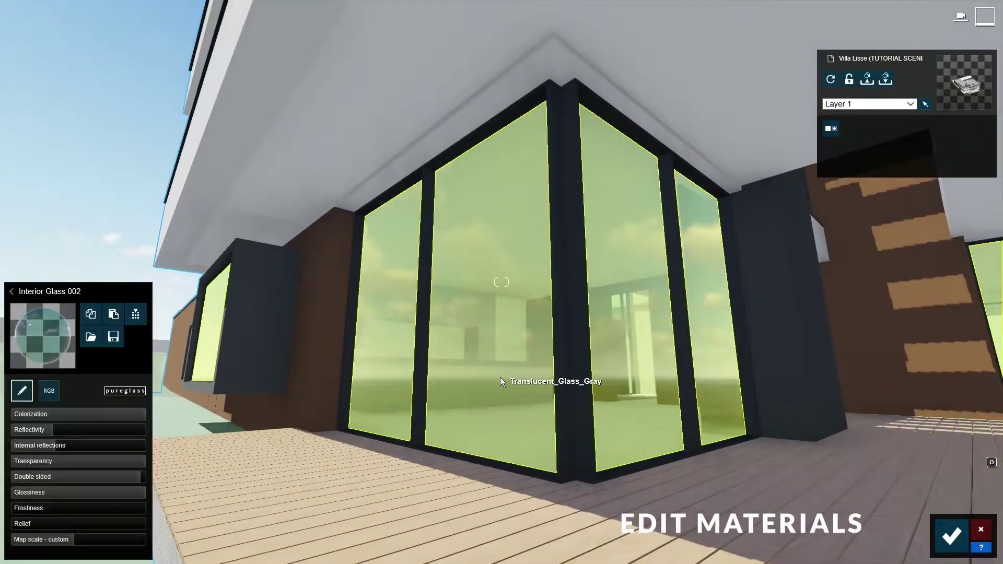
click(50, 341)
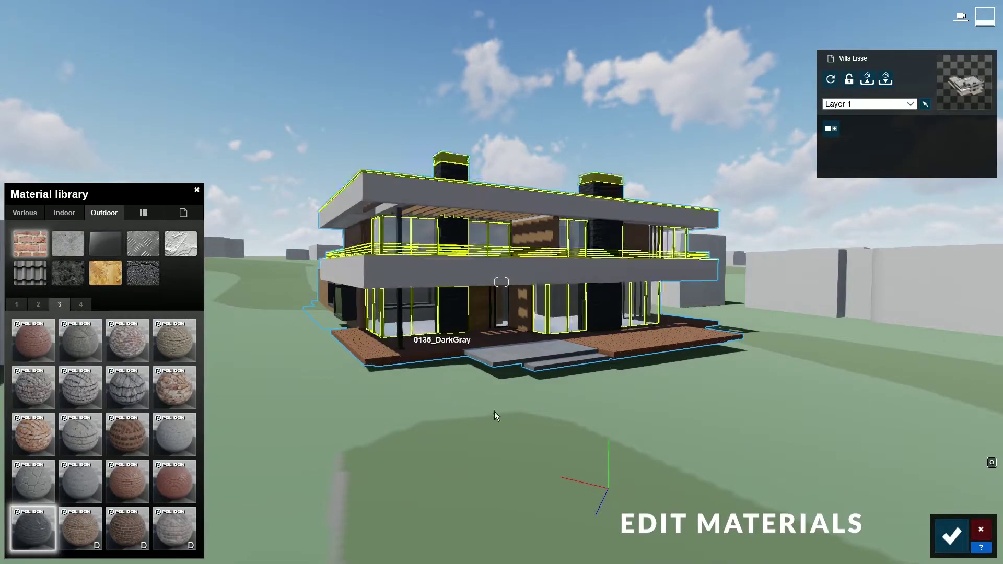
mouse_move(764, 289)
right_down()
mouse_move(679, 287)
mouse_move(764, 289)
right_up()
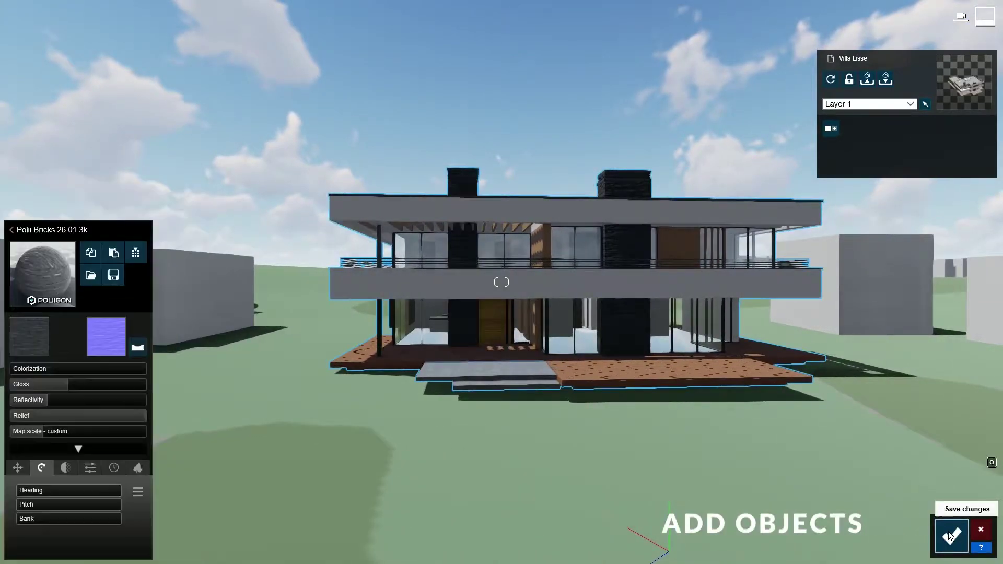
click(949, 532)
click(30, 488)
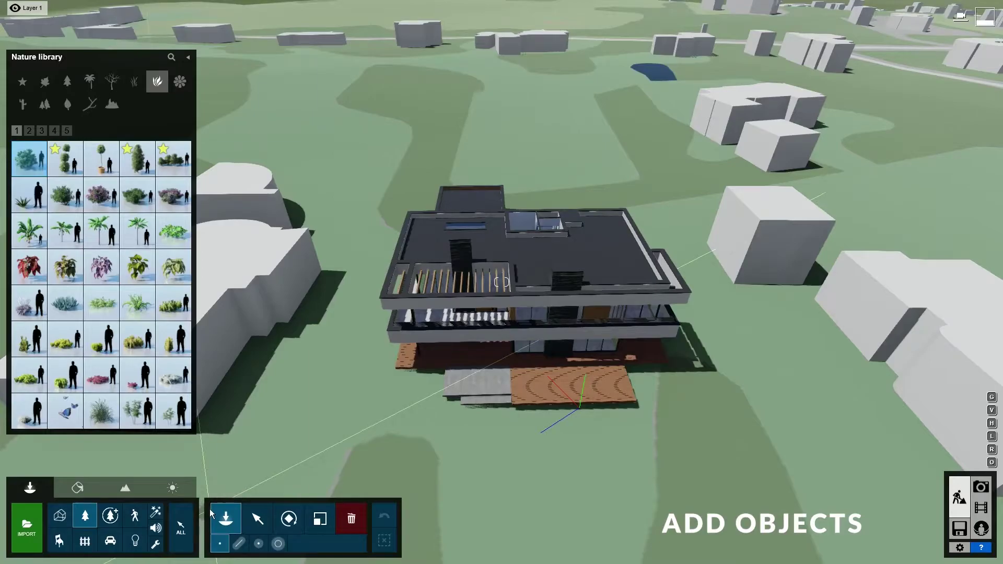
Step: Place two favourite trees left of the house and five tall trees behind it
click(27, 82)
click(65, 194)
click(366, 345)
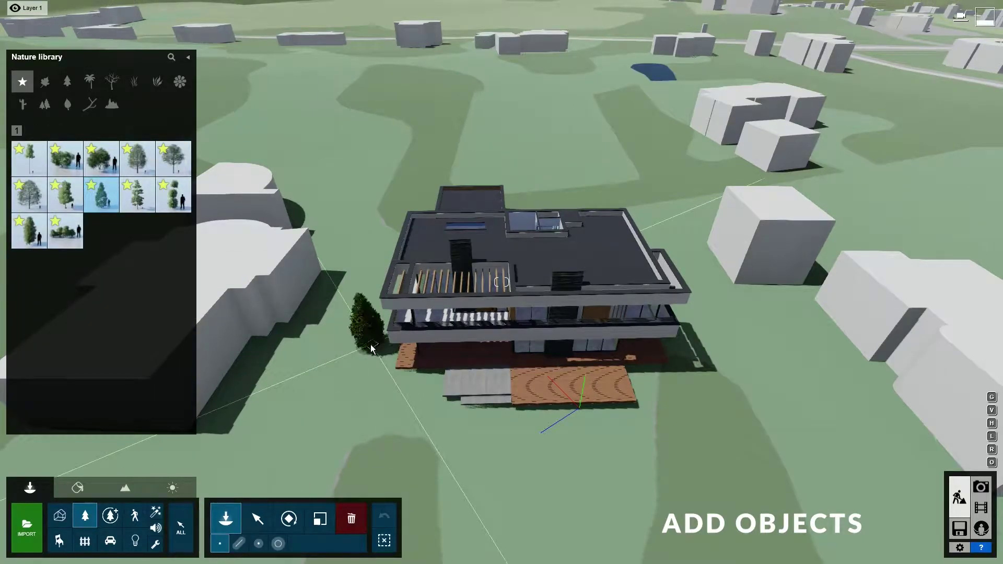
click(437, 314)
mouse_move(501, 282)
right_down()
mouse_move(492, 282)
mouse_move(501, 282)
right_up()
click(29, 194)
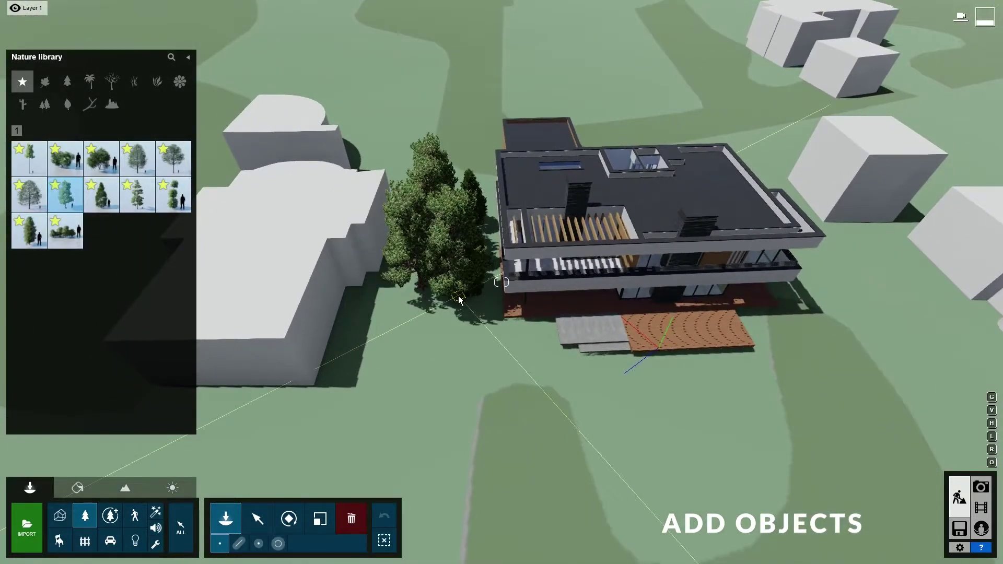
click(450, 104)
click(653, 100)
click(774, 104)
click(575, 110)
click(437, 145)
key(s)
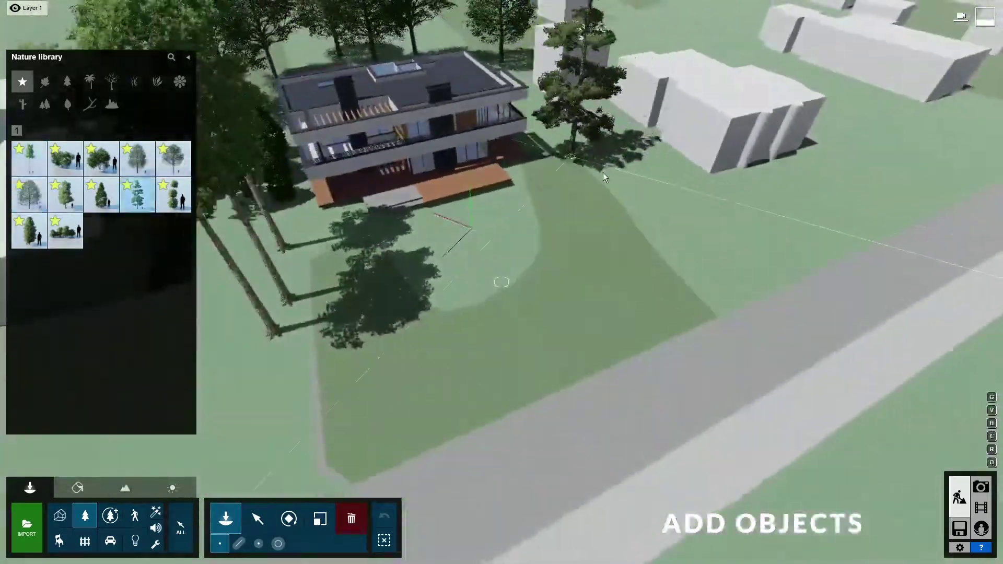
Step: Draw a shrub row around the house, mixing in a columnar tree and topiary with randomized offset
click(136, 195)
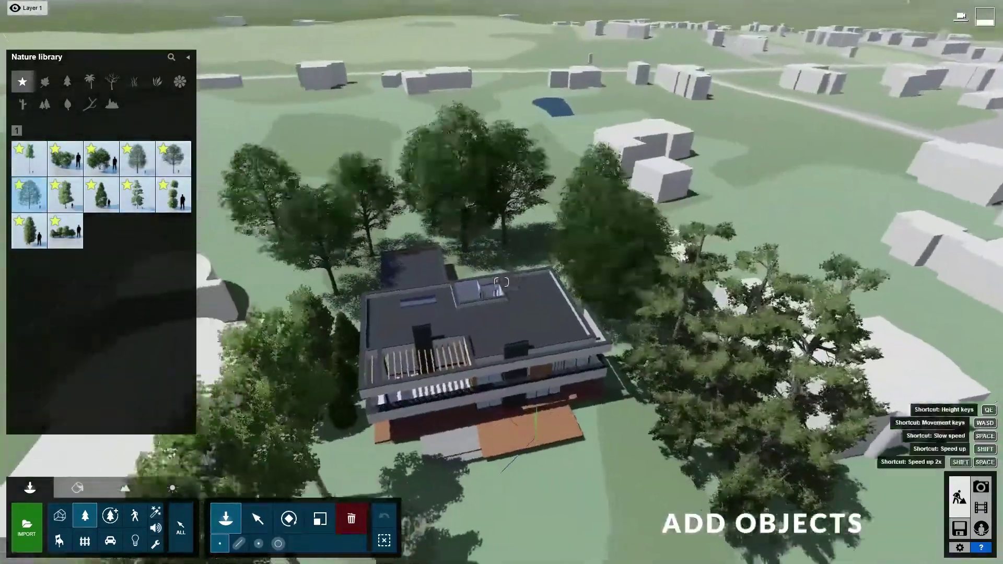
click(67, 241)
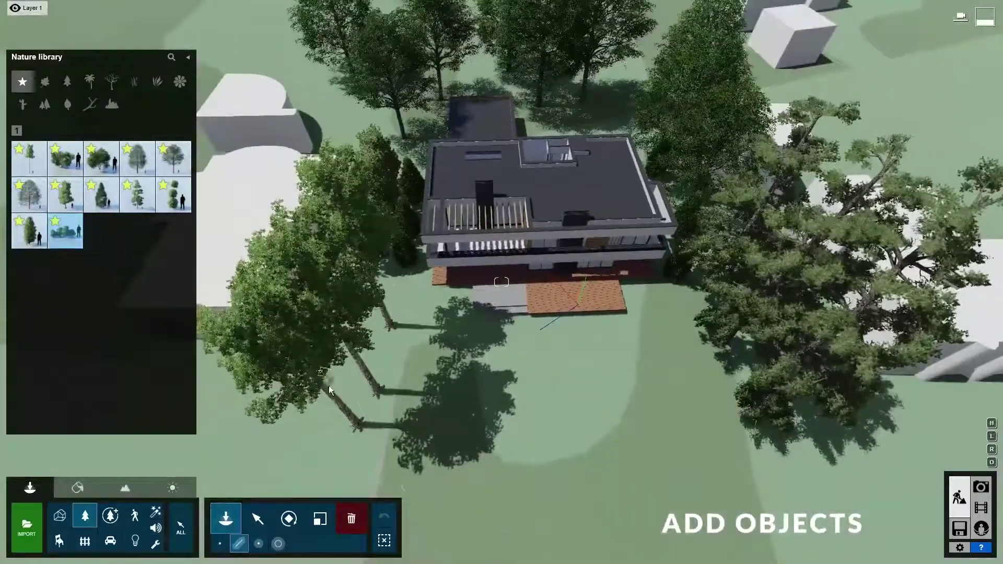
click(364, 460)
click(424, 118)
click(619, 107)
click(773, 491)
drag(29, 231, 636, 501)
drag(173, 194, 661, 504)
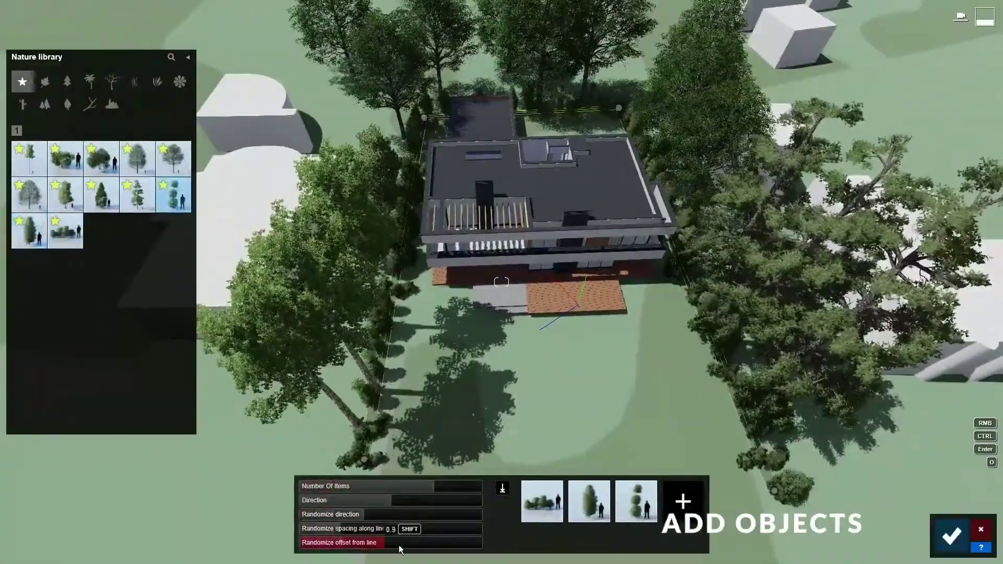
click(429, 529)
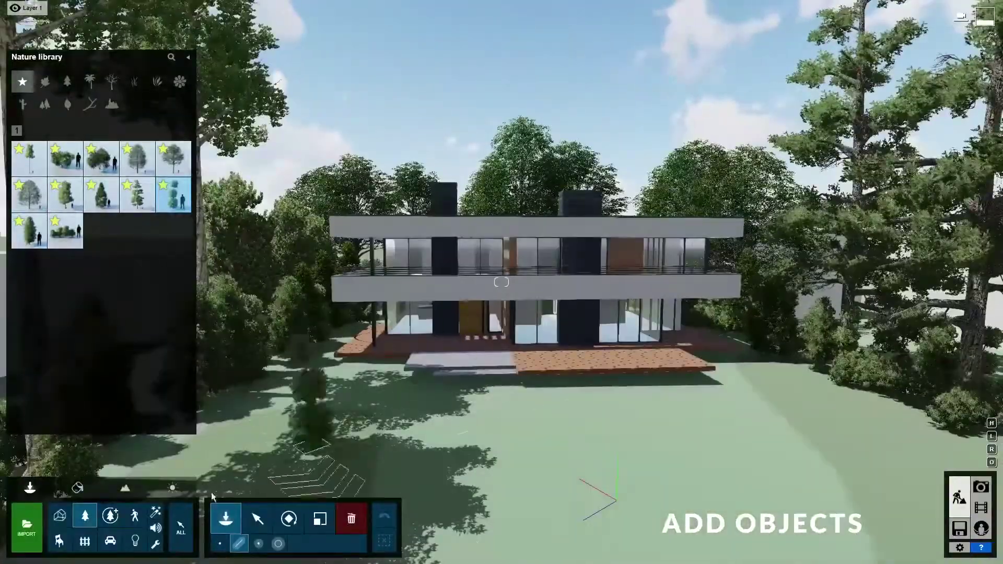
Step: Plant a large fine-detail Castanea sativa tree left of the house
click(111, 514)
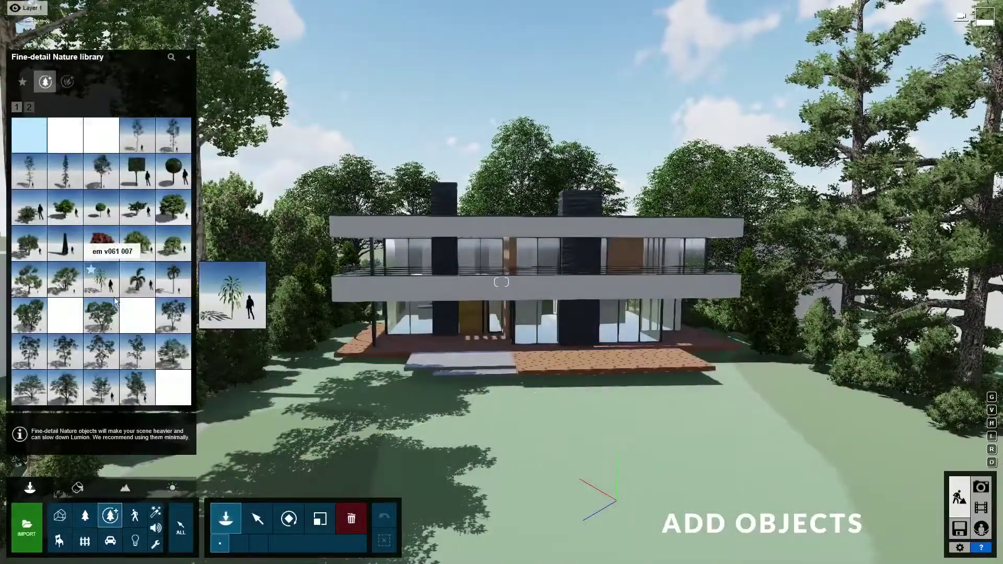
click(101, 315)
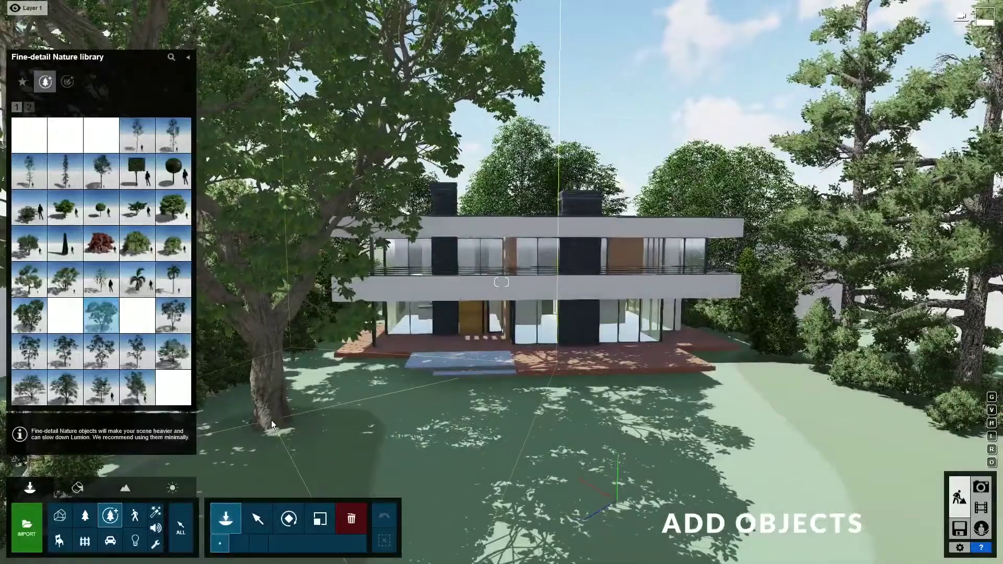
click(271, 420)
Step: Place a person from the fourth character page in front of the house
click(137, 517)
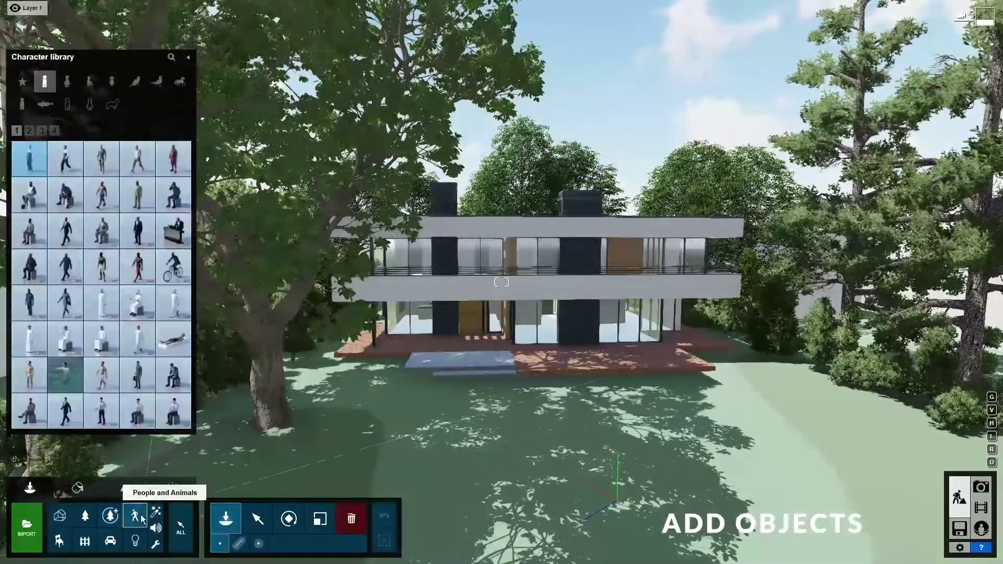
click(54, 130)
click(29, 339)
click(559, 362)
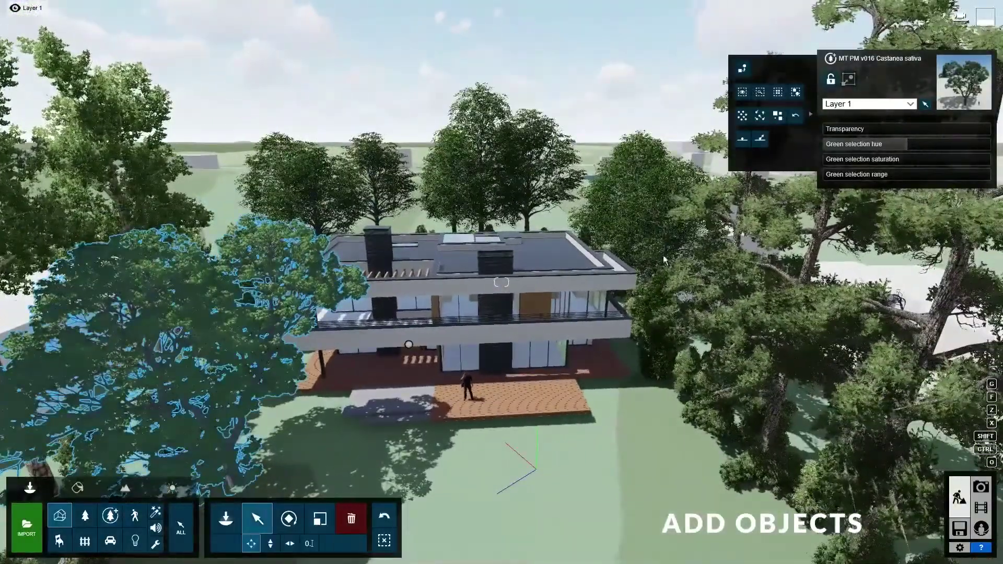
Step: In Photo mode, fly above the villa and increase the focal length
click(982, 488)
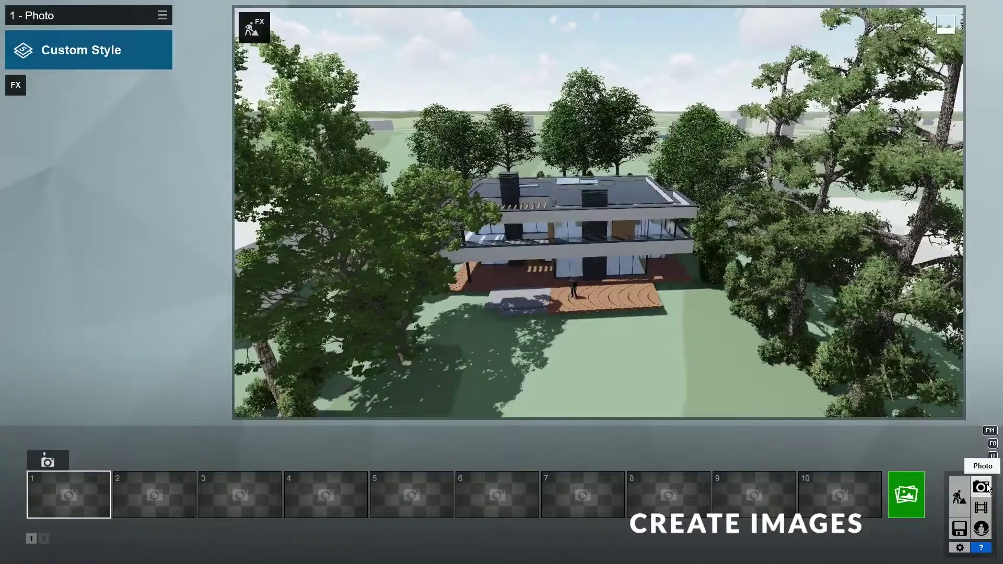
key(w)
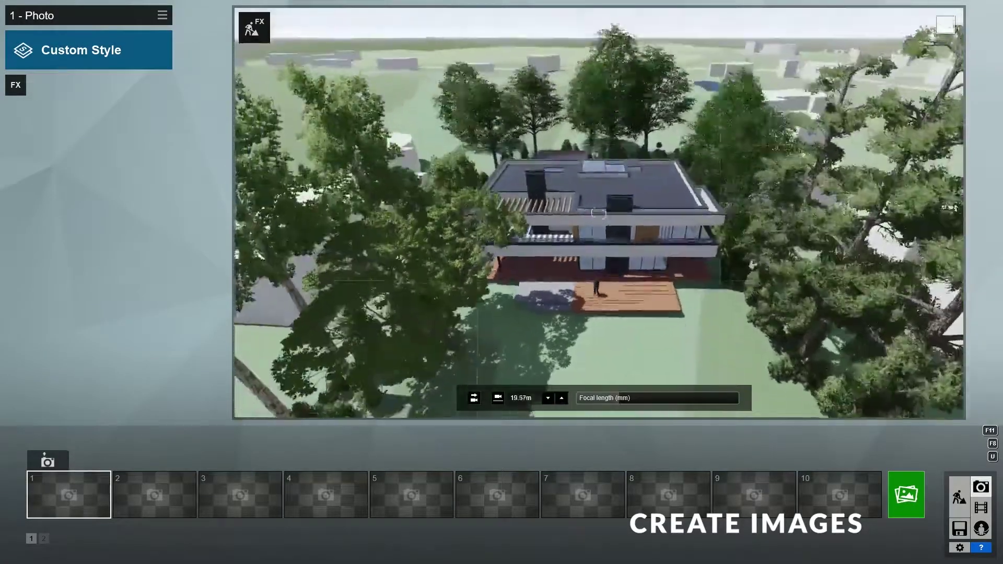
key(w)
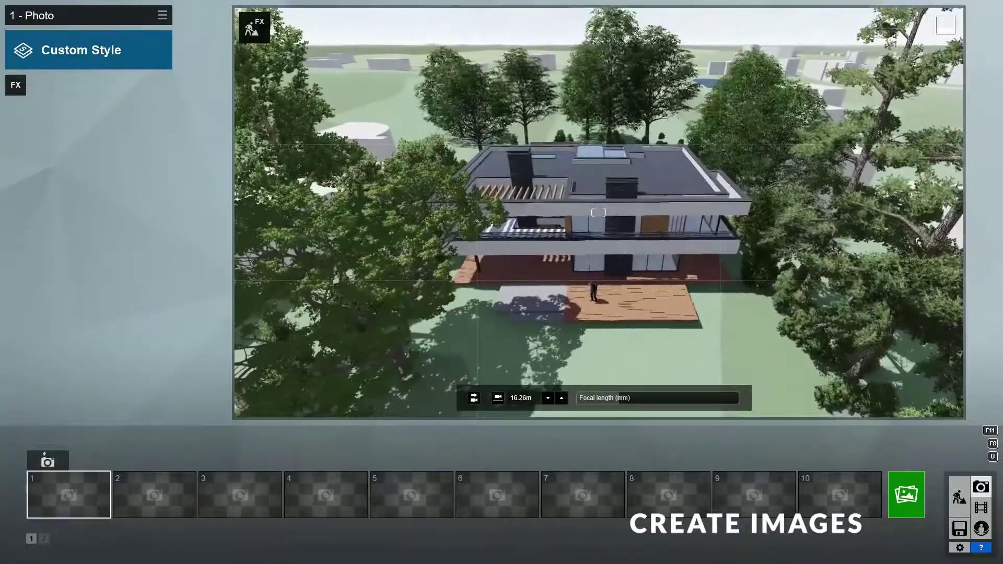
mouse_move(619, 399)
mouse_down()
mouse_move(655, 398)
mouse_move(625, 400)
mouse_up()
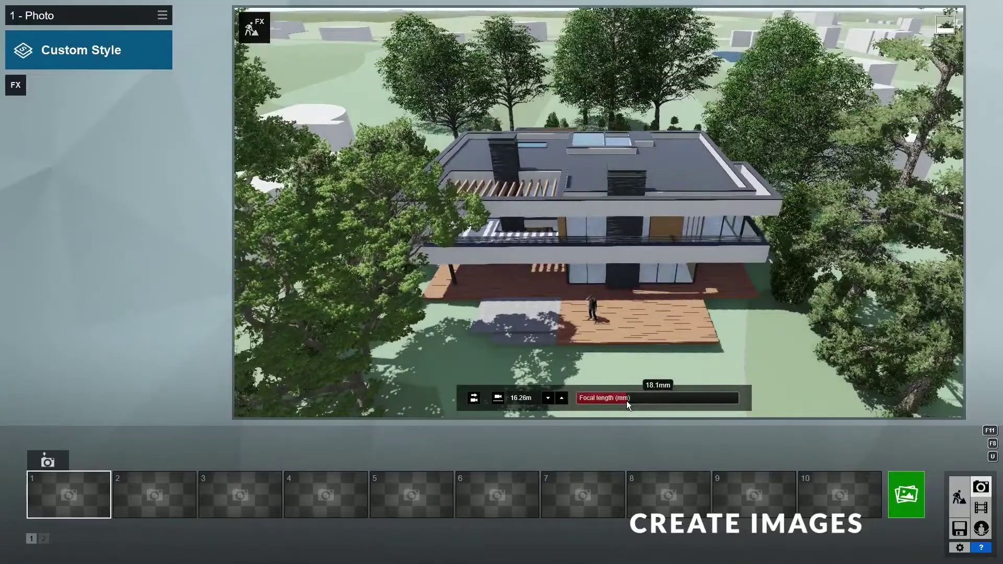
scroll(626, 400, down, 3)
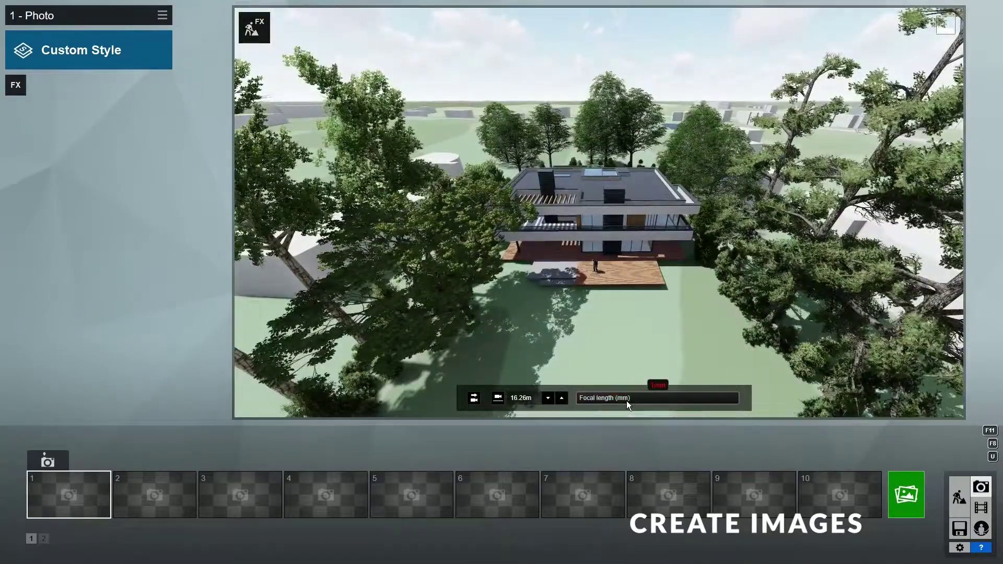
scroll(626, 401, up, 3)
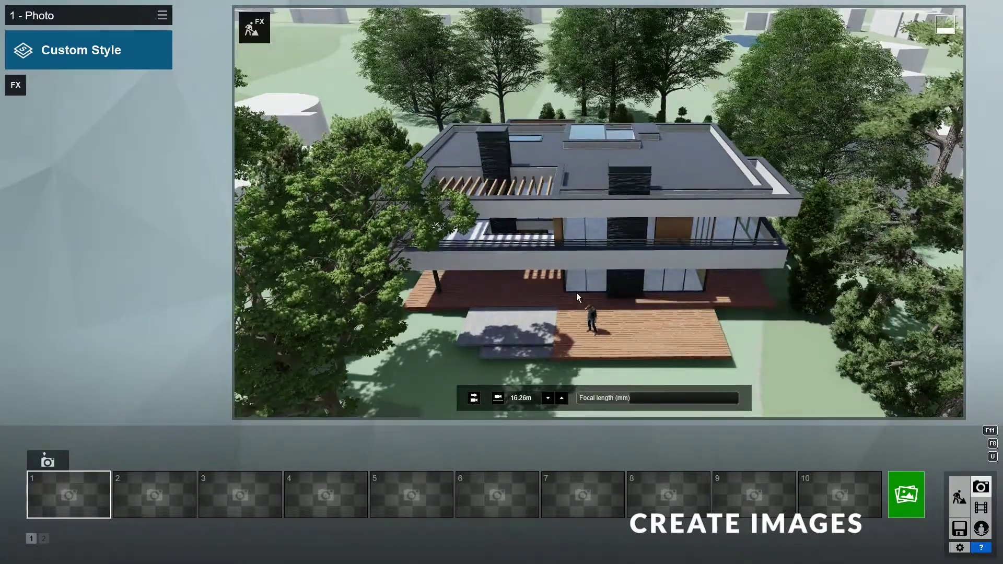
scroll(575, 293, down, 3)
Step: Turn to a left-front angle, store the view as photo 1 and render it
right_drag(575, 294, 566, 298)
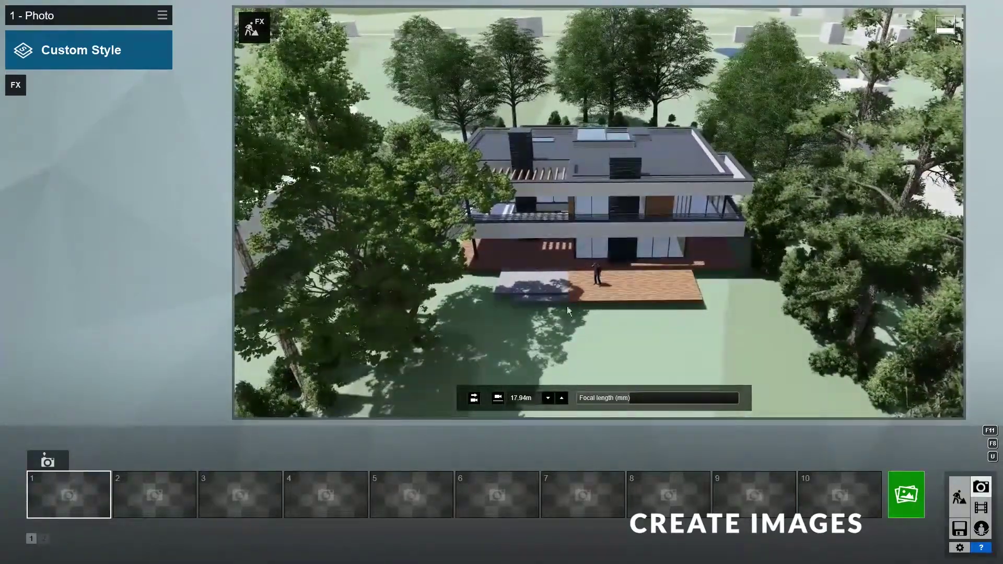
click(57, 464)
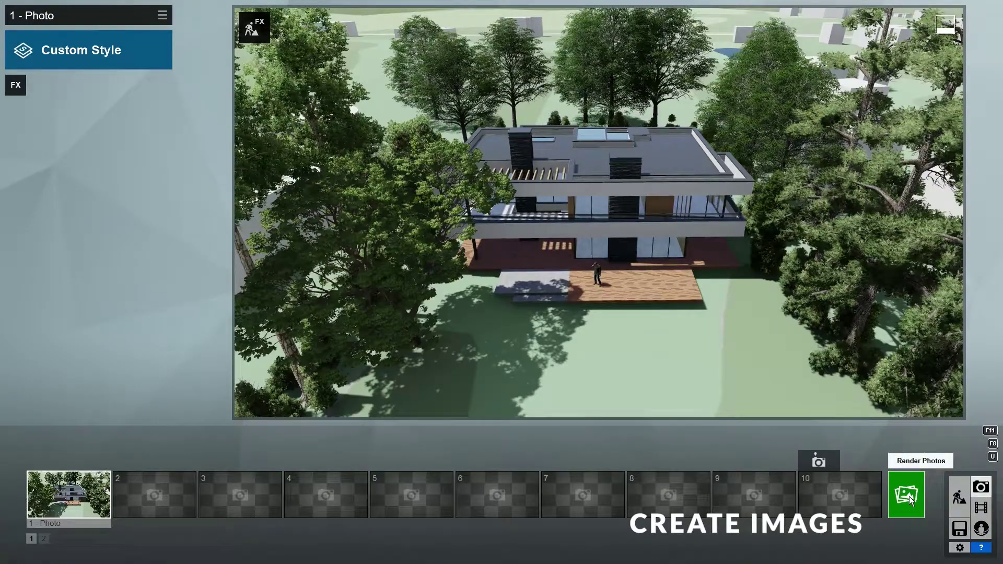
click(906, 495)
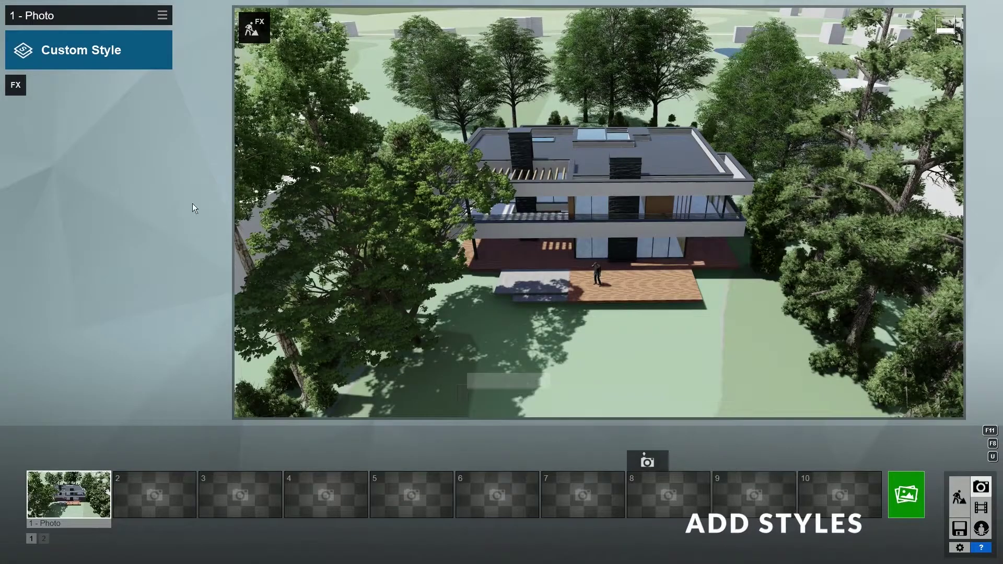
Step: Apply the Realistic style to photo 1 and turn off Color Correction
click(111, 51)
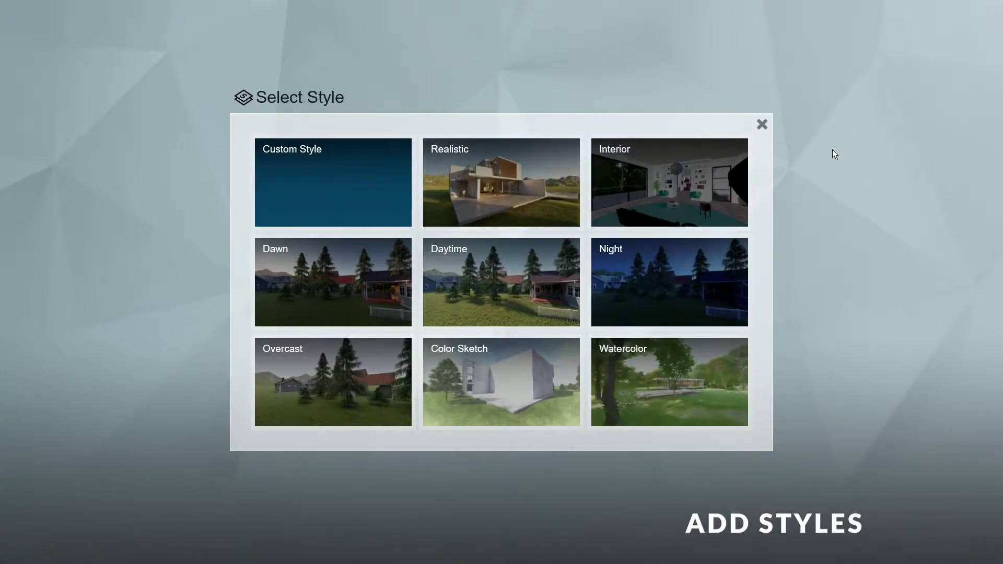
click(509, 197)
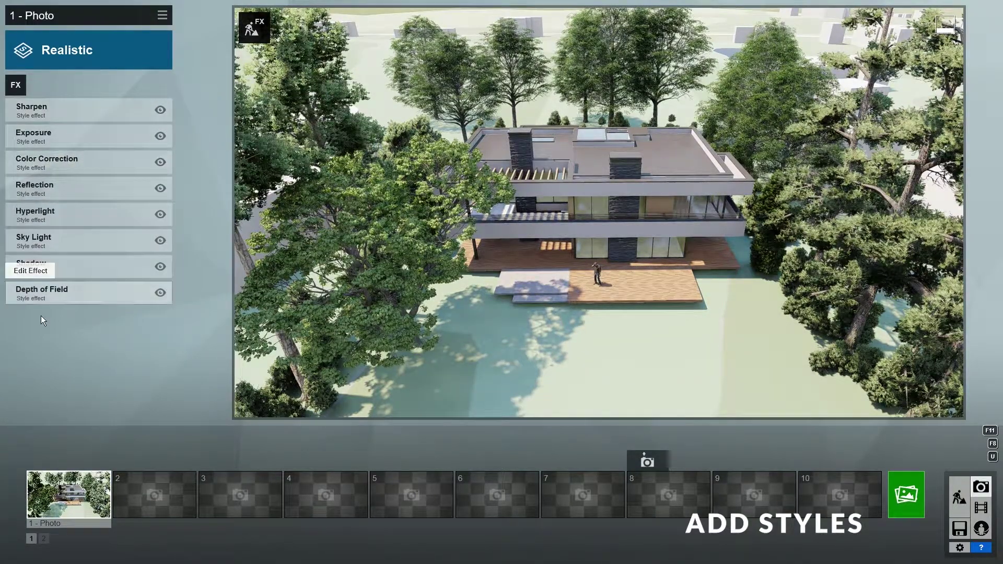
click(160, 109)
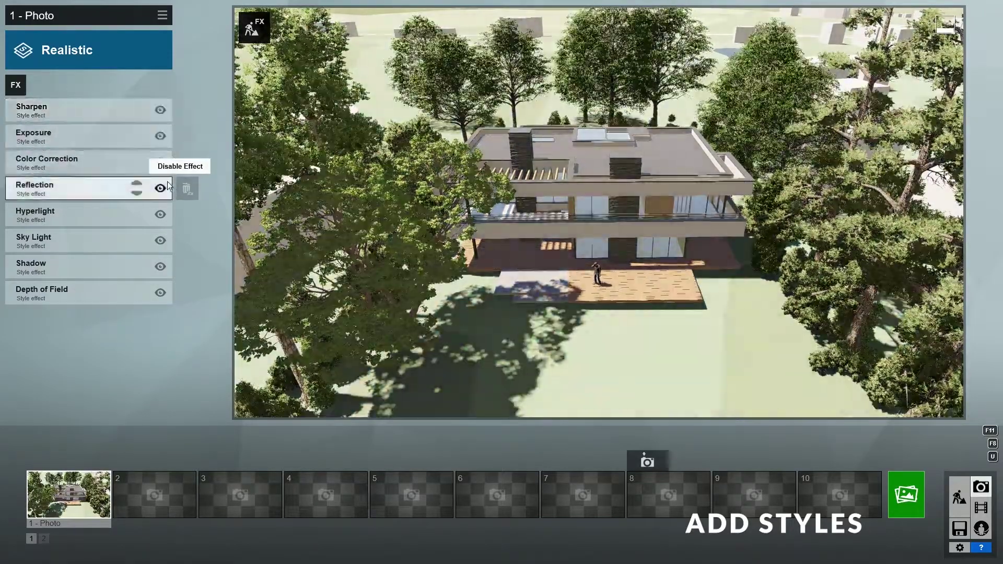
click(162, 161)
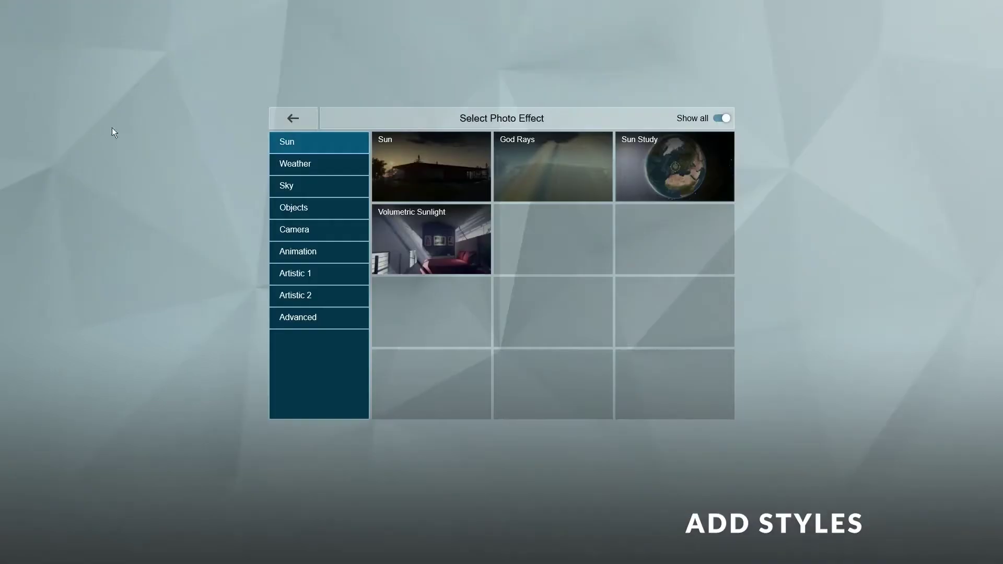
Step: Add a Real Skies effect and rotate its heading to about -20°
click(331, 186)
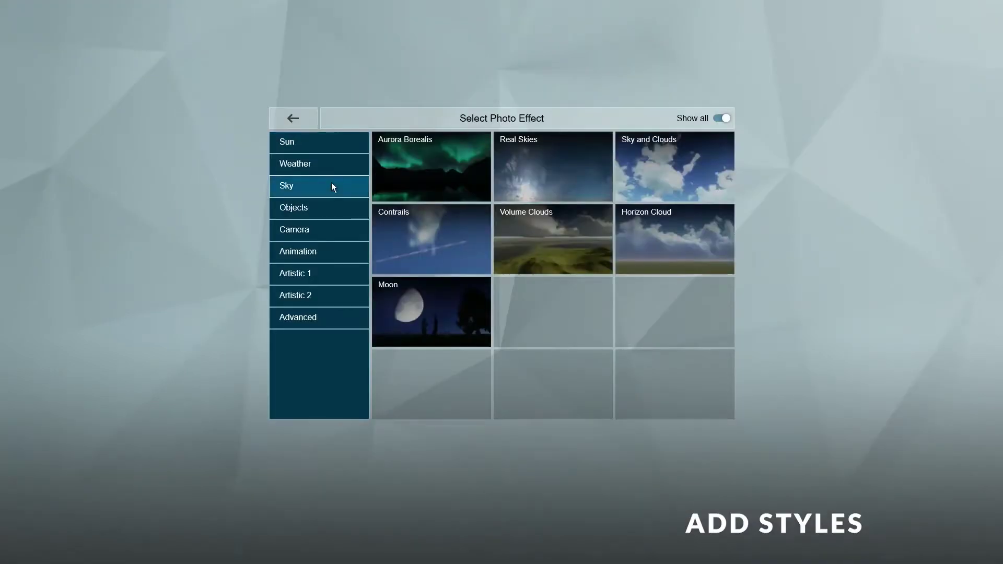
click(554, 164)
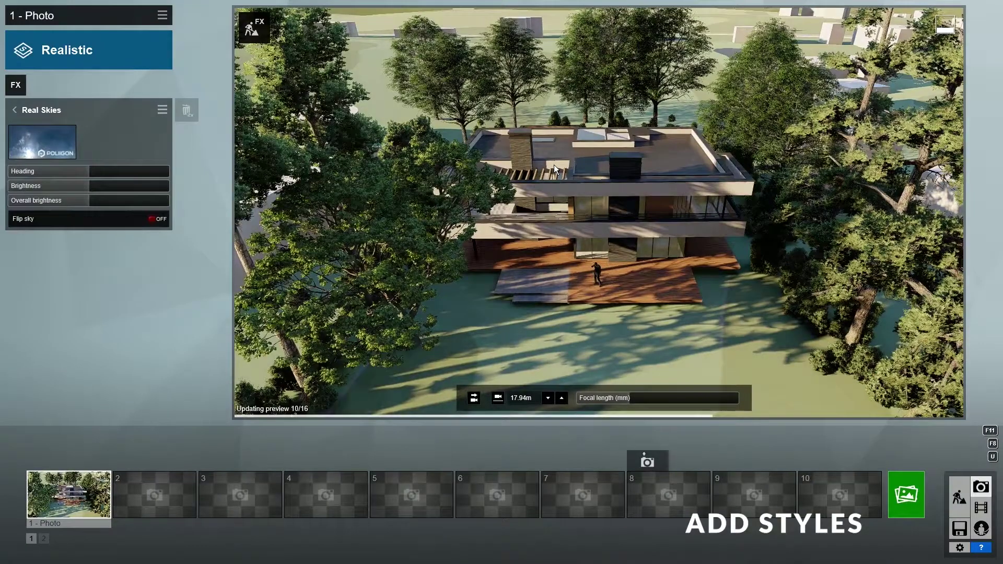
mouse_move(89, 171)
mouse_down()
mouse_move(47, 173)
mouse_move(78, 174)
mouse_up()
click(64, 147)
Step: Pick a different Real Skies sky, then compare Real Skies and Color Correction on and off
click(523, 395)
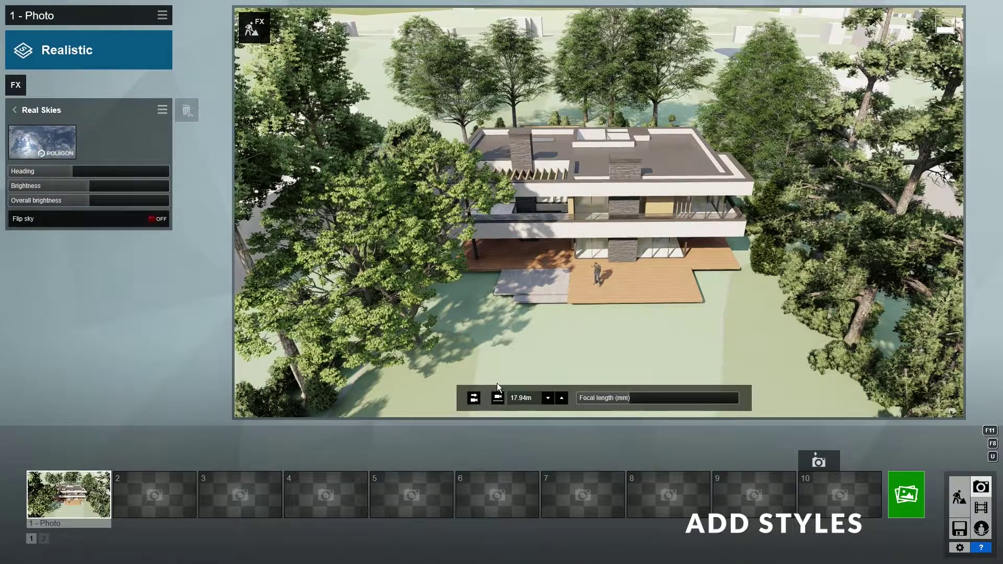
click(33, 110)
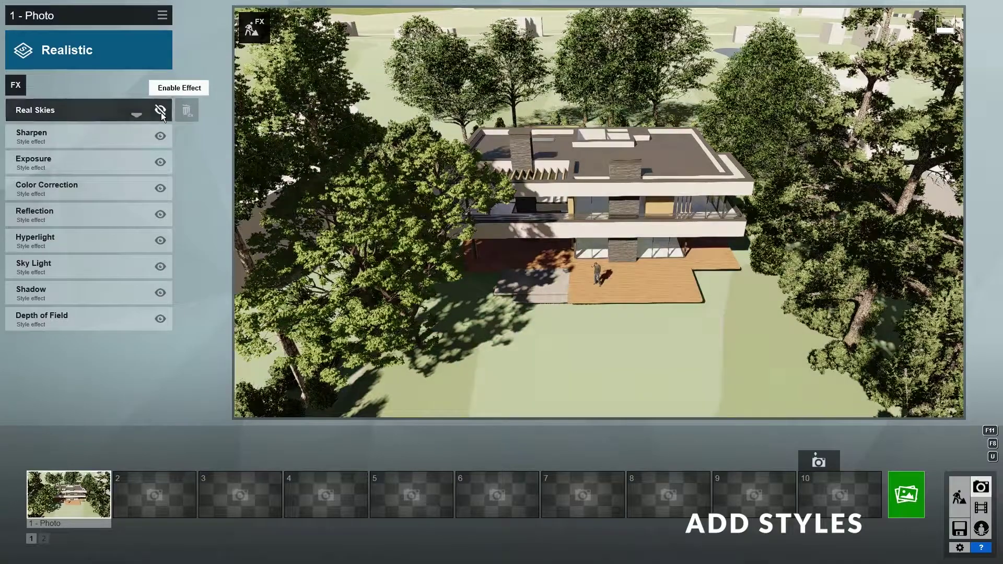
click(161, 112)
click(161, 111)
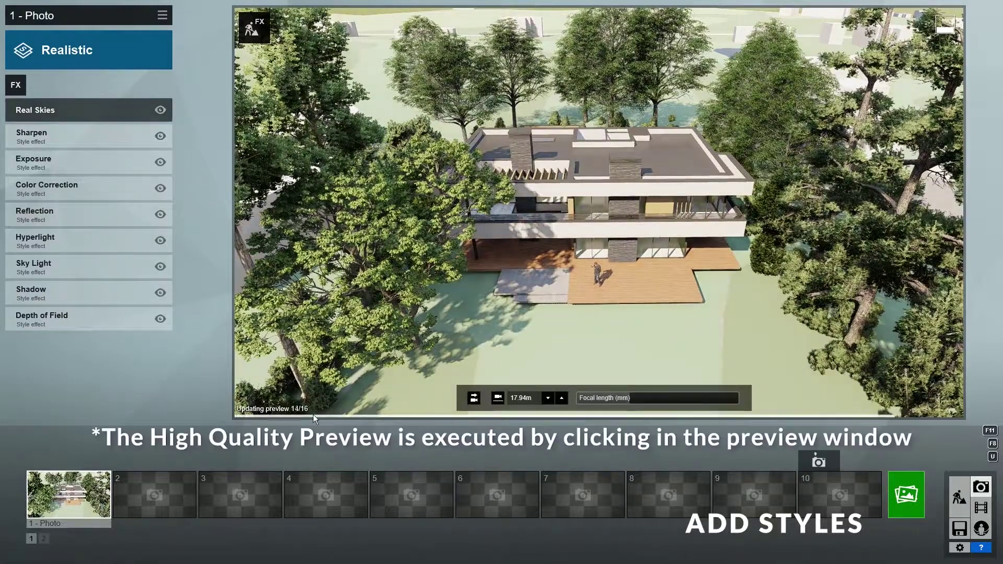
click(162, 186)
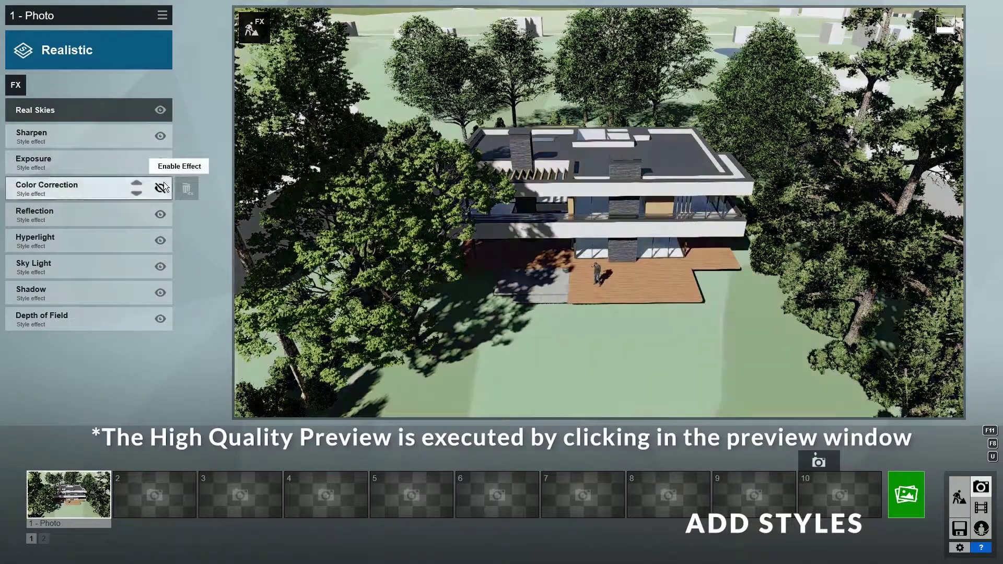
click(162, 186)
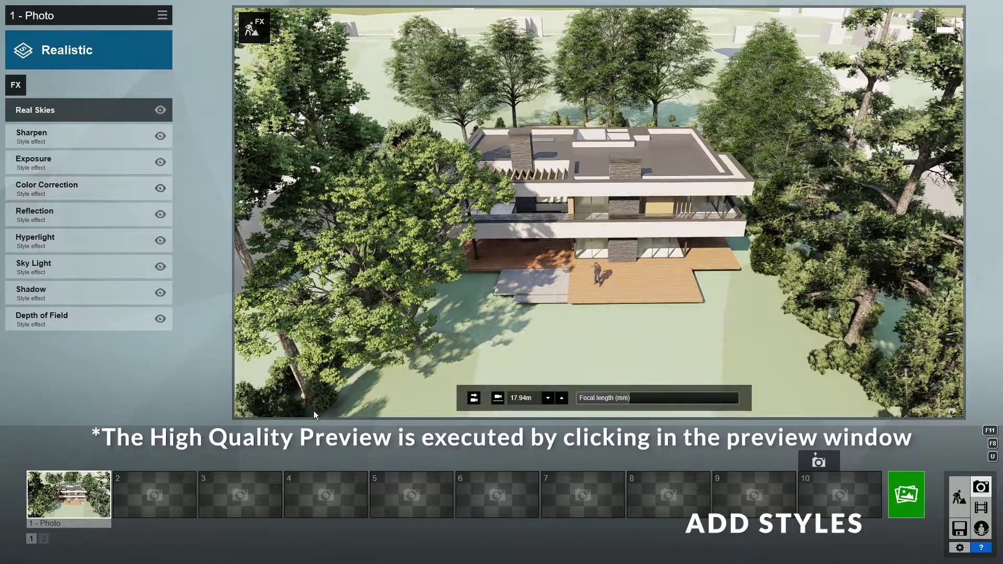
Step: Turn off high-quality preview in Settings and view photo 1 full-screen
click(960, 548)
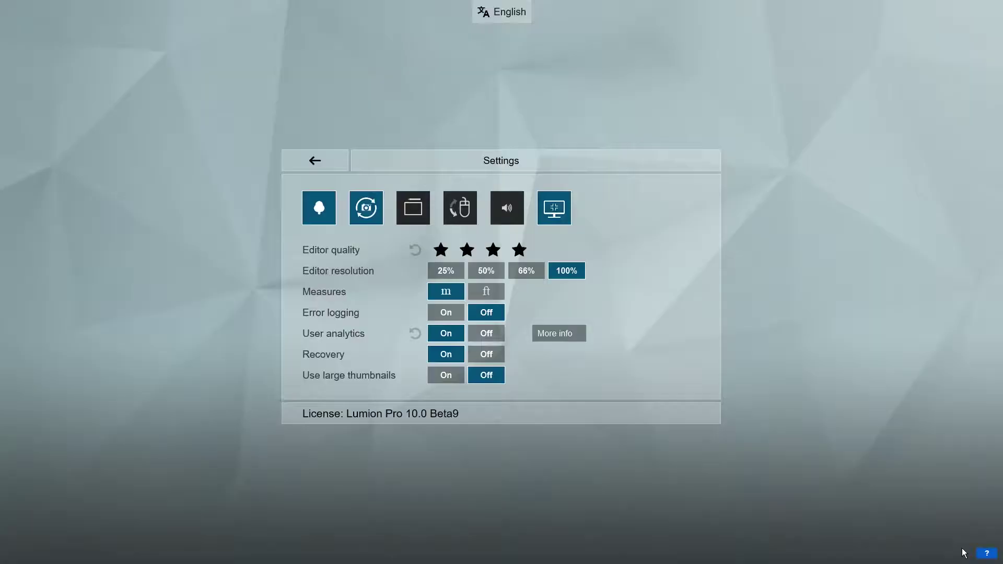
click(374, 212)
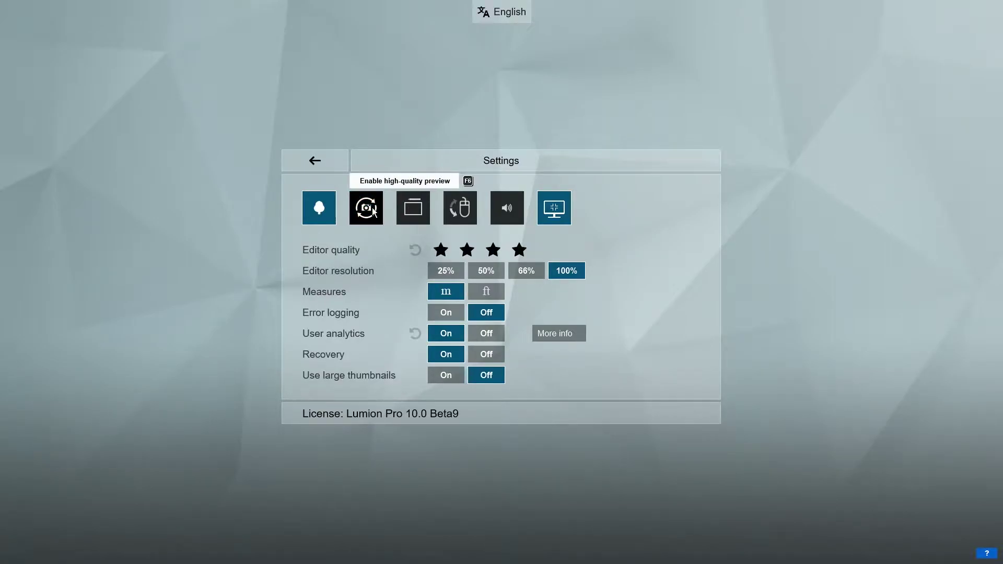
click(327, 162)
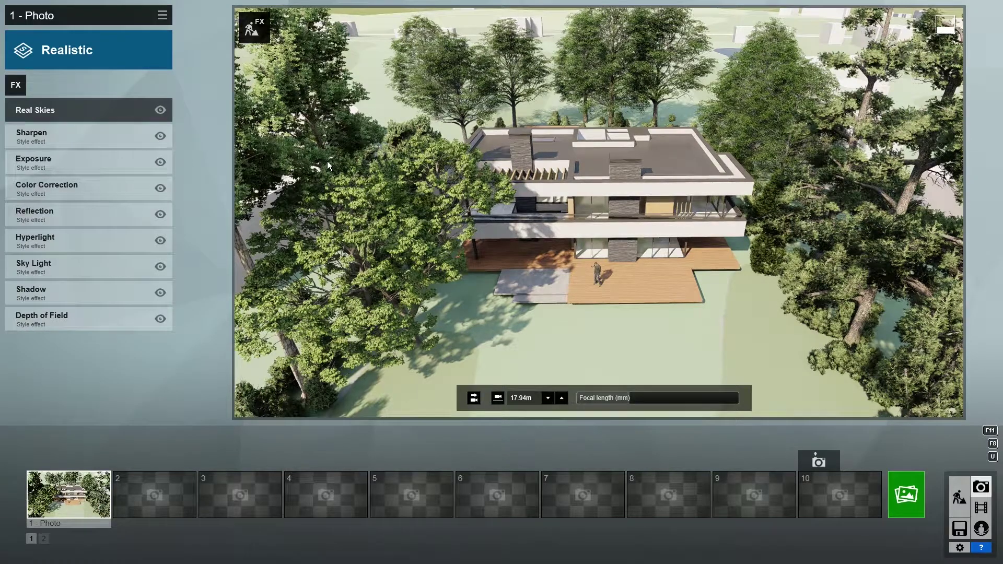
click(907, 493)
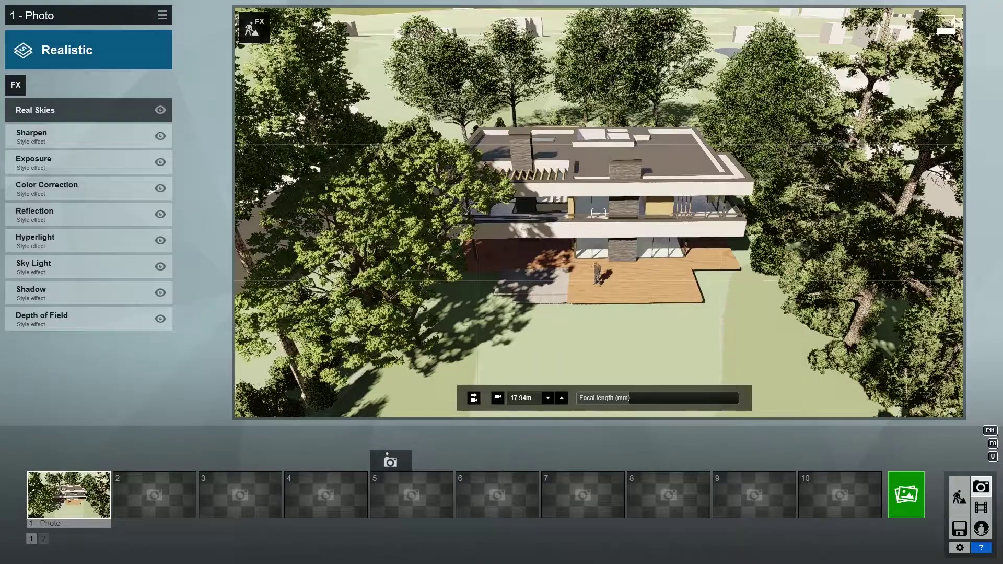
Step: Tilt the camera down over the villa and store the wider aerial view as photo 2
key(s)
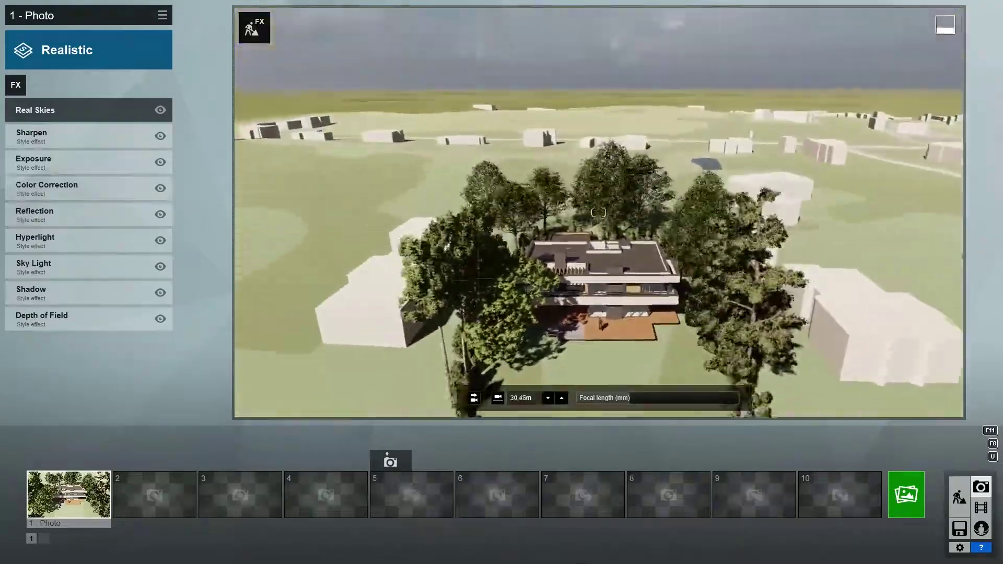
right_drag(599, 212, 597, 219)
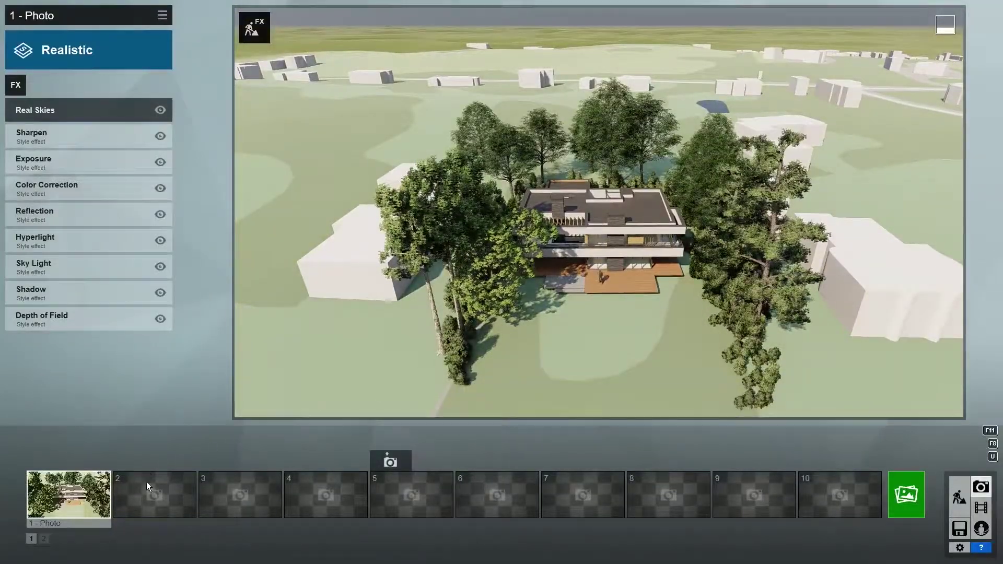
click(150, 464)
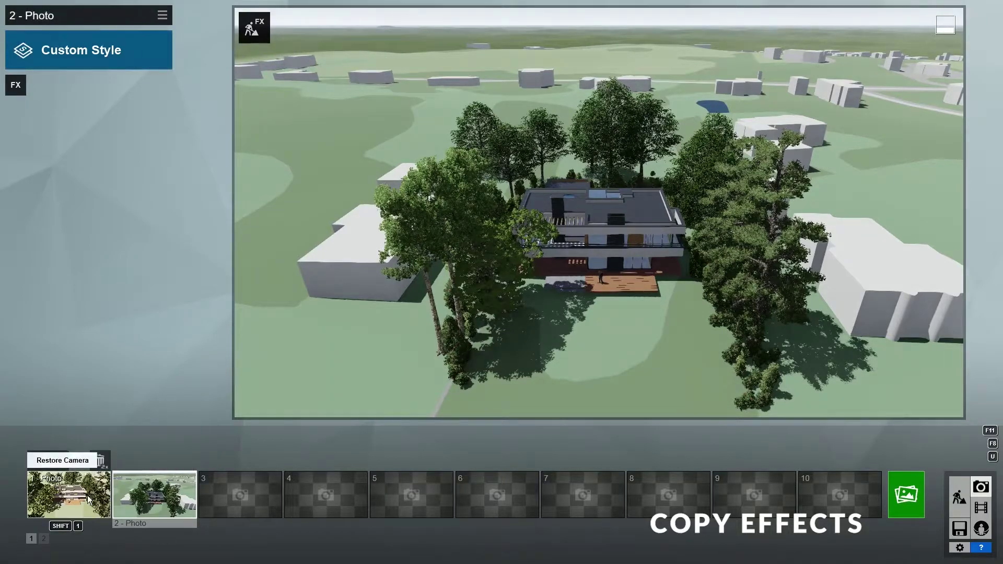
Step: Copy photo 1's effects via Menu > Edit > Copy effects
click(66, 494)
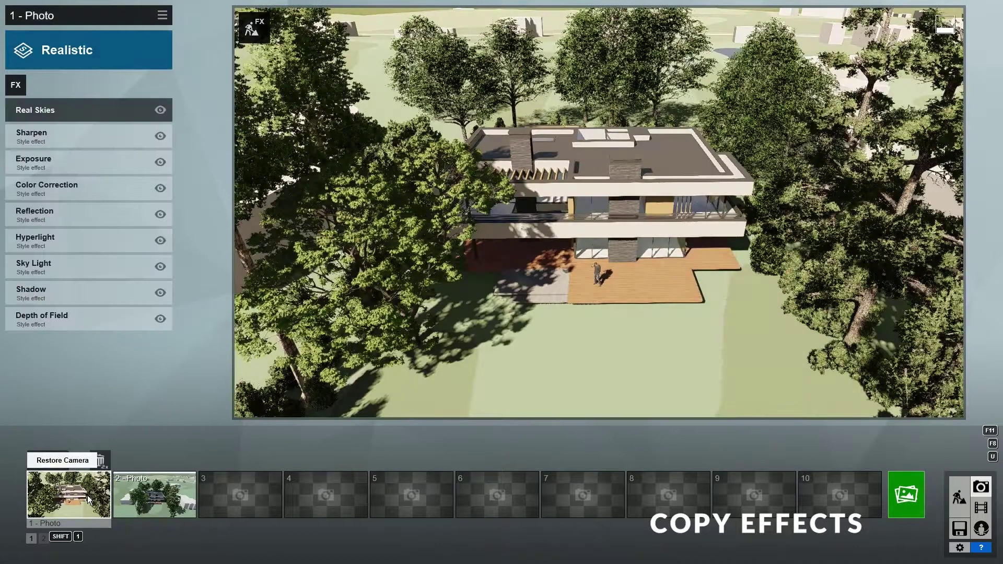
click(163, 15)
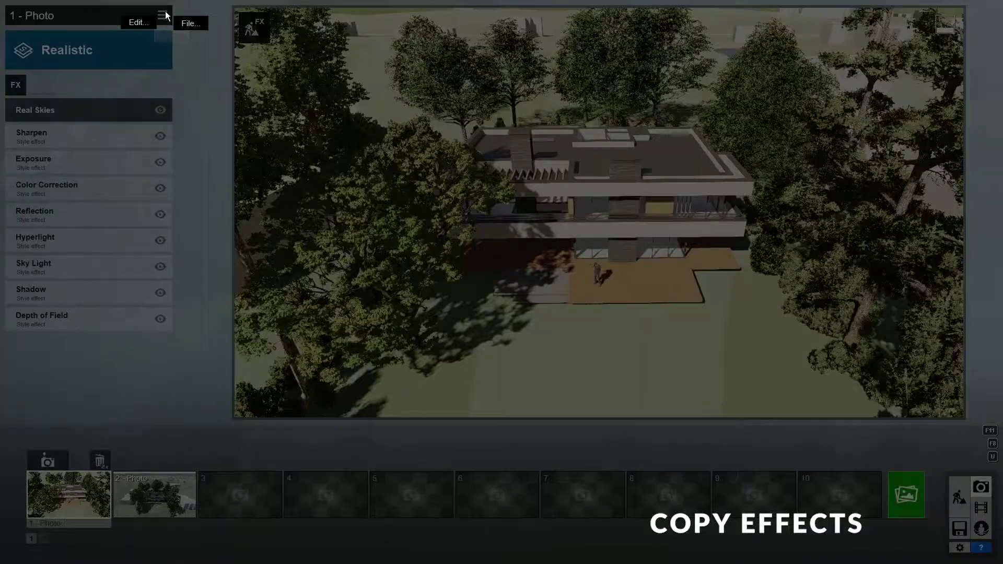
click(141, 22)
click(102, 23)
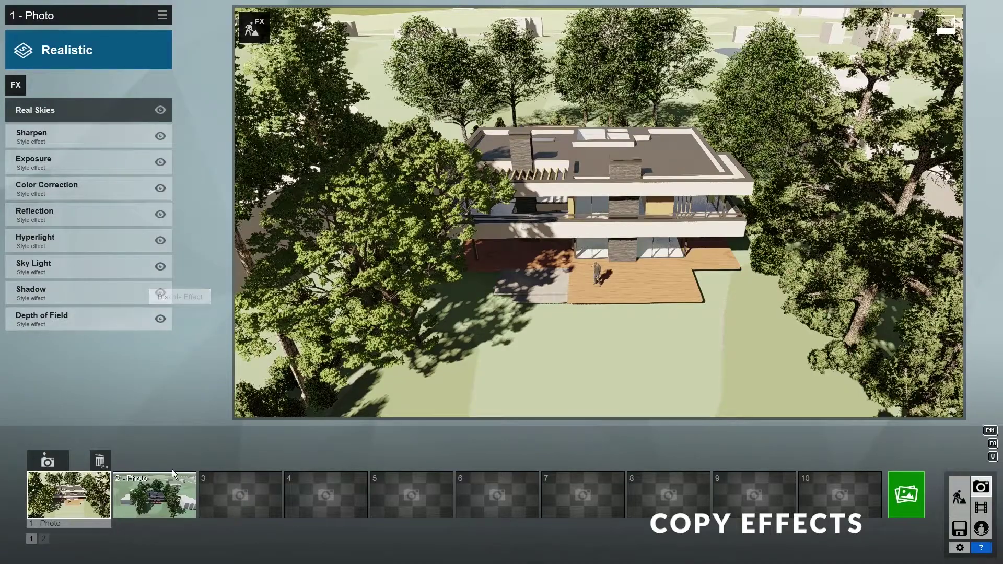
Step: Paste the copied effects onto photo 2 and store the view as photo 3
click(154, 491)
click(169, 15)
click(145, 21)
click(186, 20)
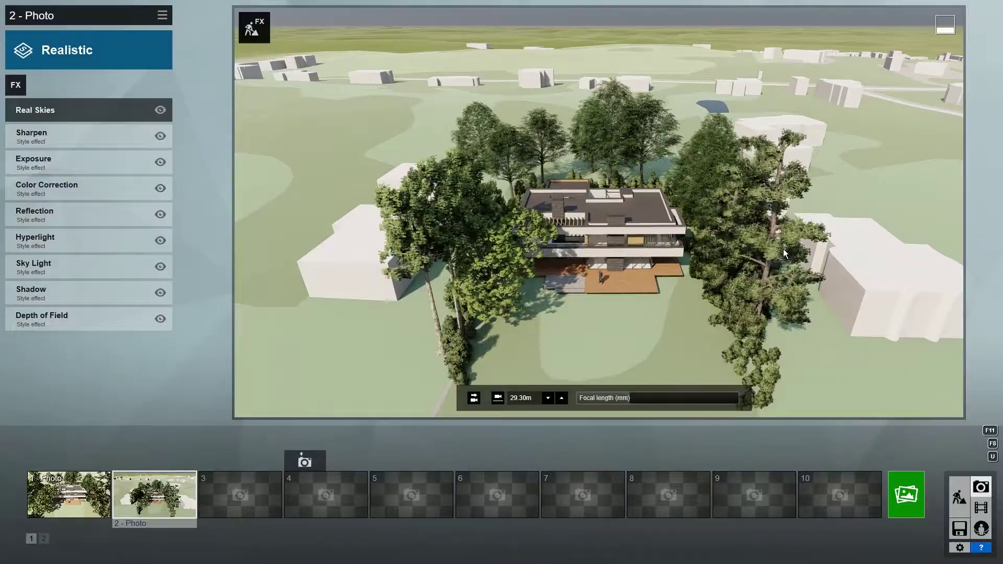
click(217, 465)
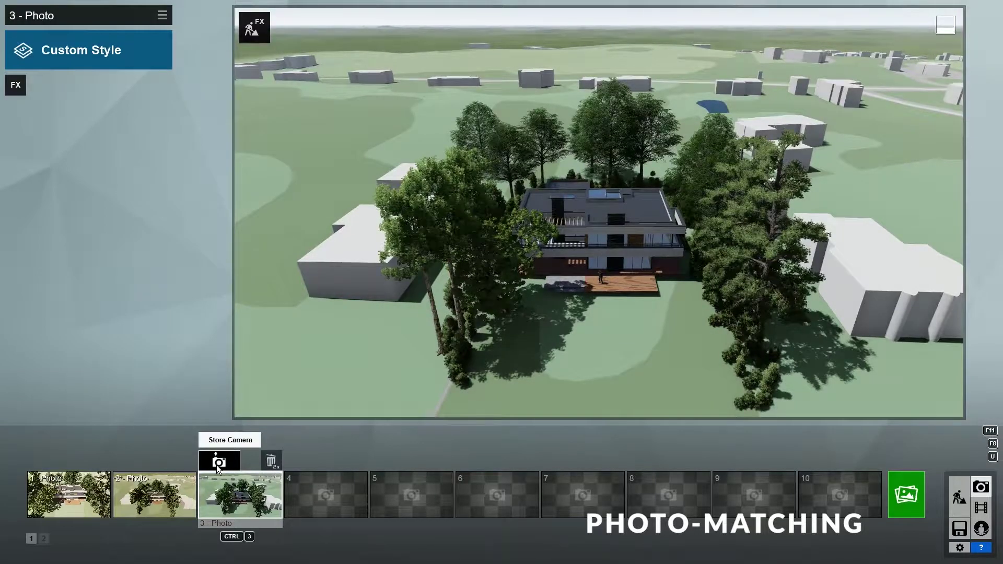
Step: Add the Camera > Photo Matching effect to photo 3 and open its editor
click(15, 87)
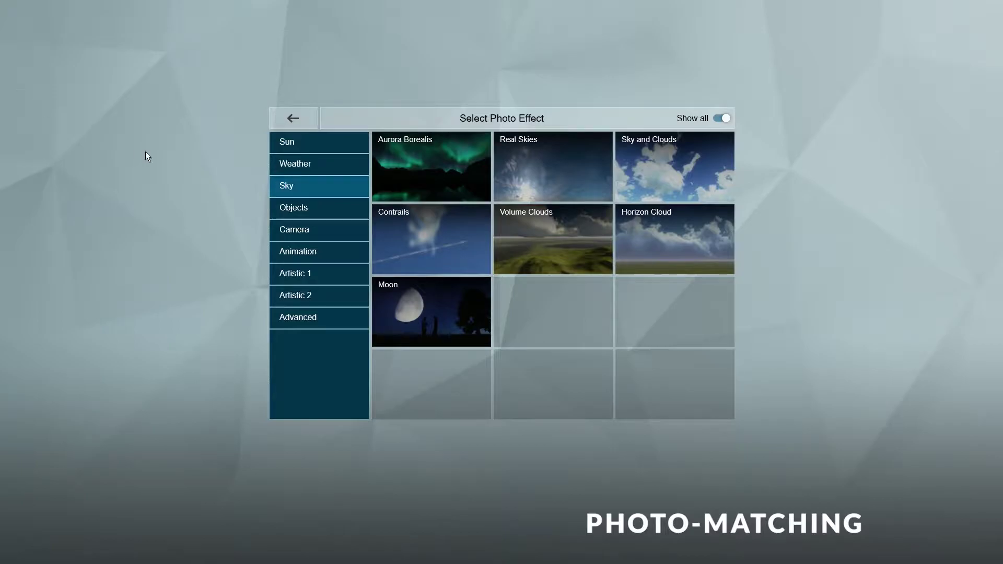
click(313, 231)
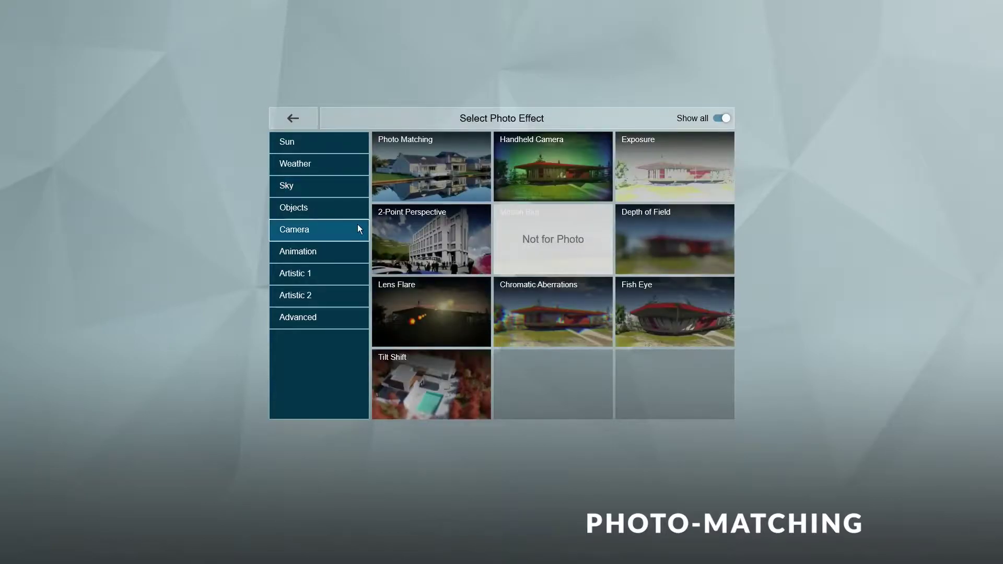
click(433, 158)
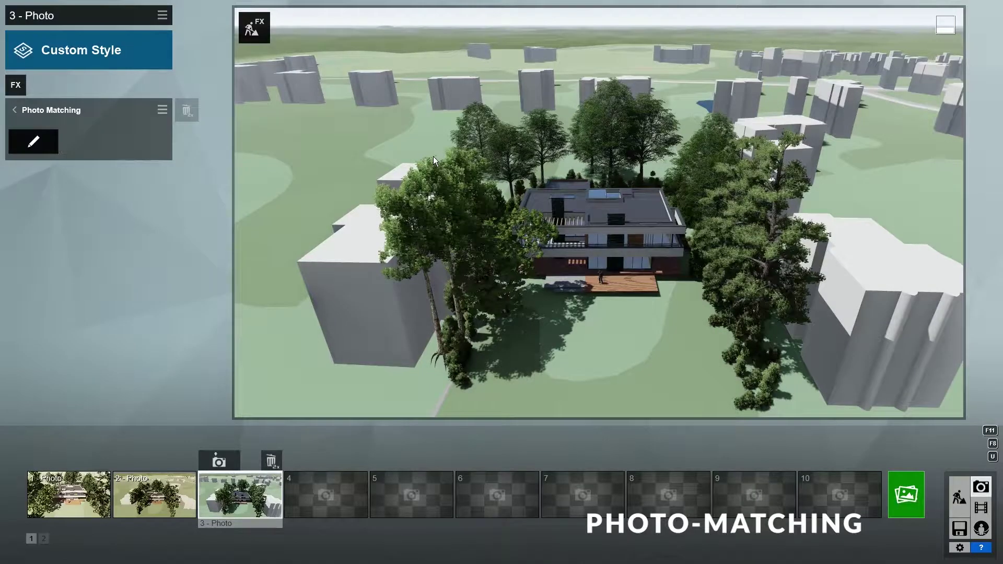
click(33, 142)
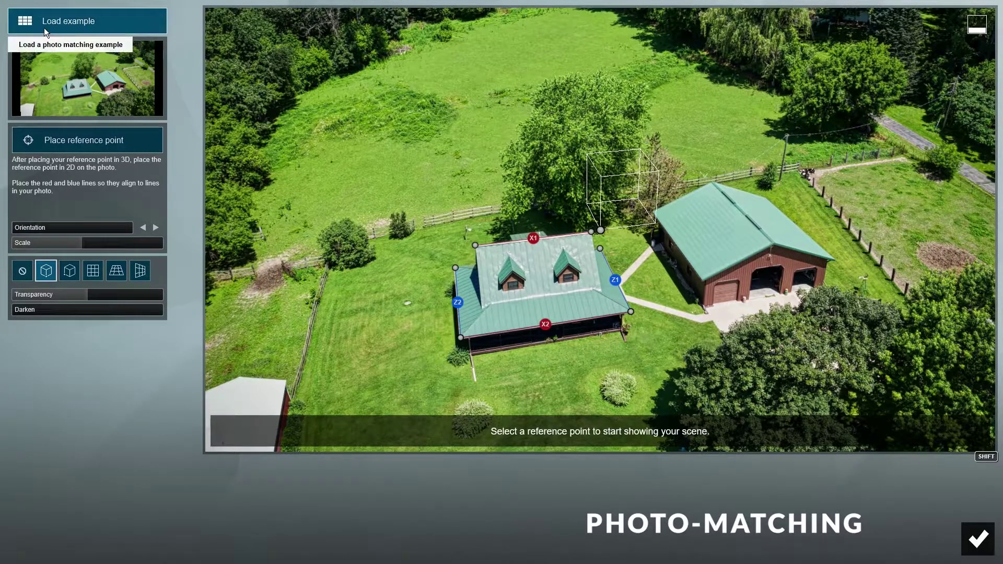
Step: Load the suburban, kitchen, patio and lakeside examples in turn, ending with the 'From above 02' brick house
click(115, 32)
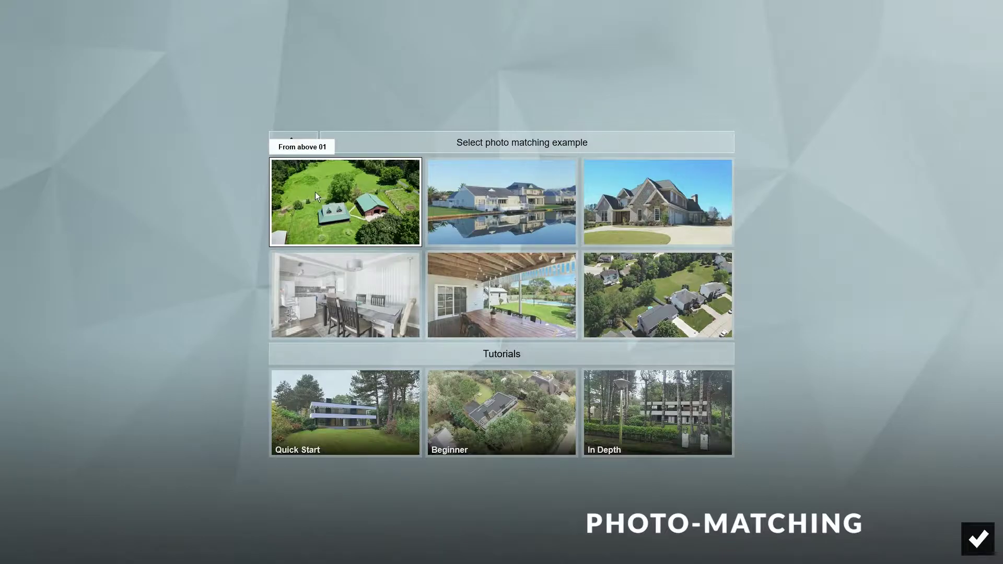
click(679, 300)
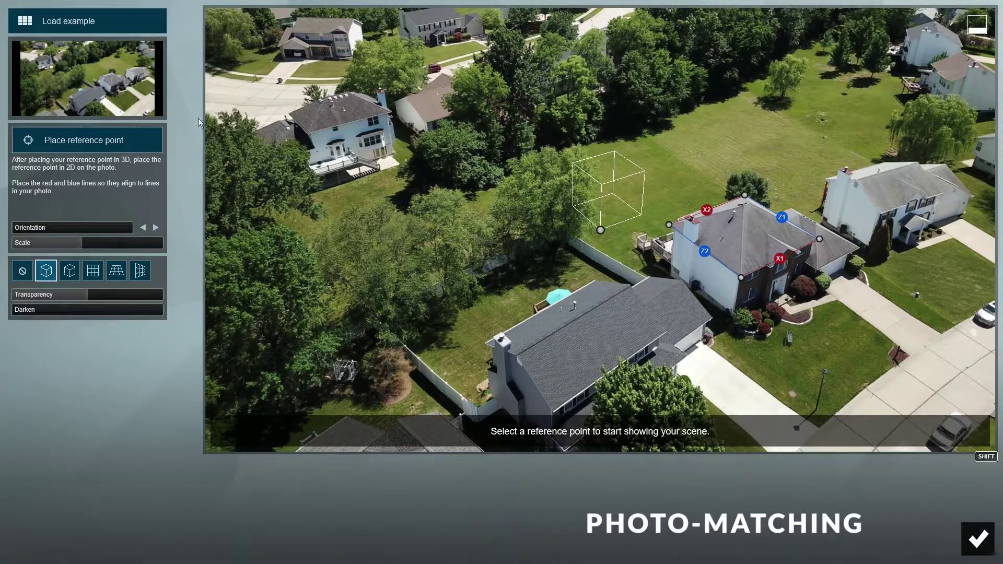
click(92, 23)
click(385, 282)
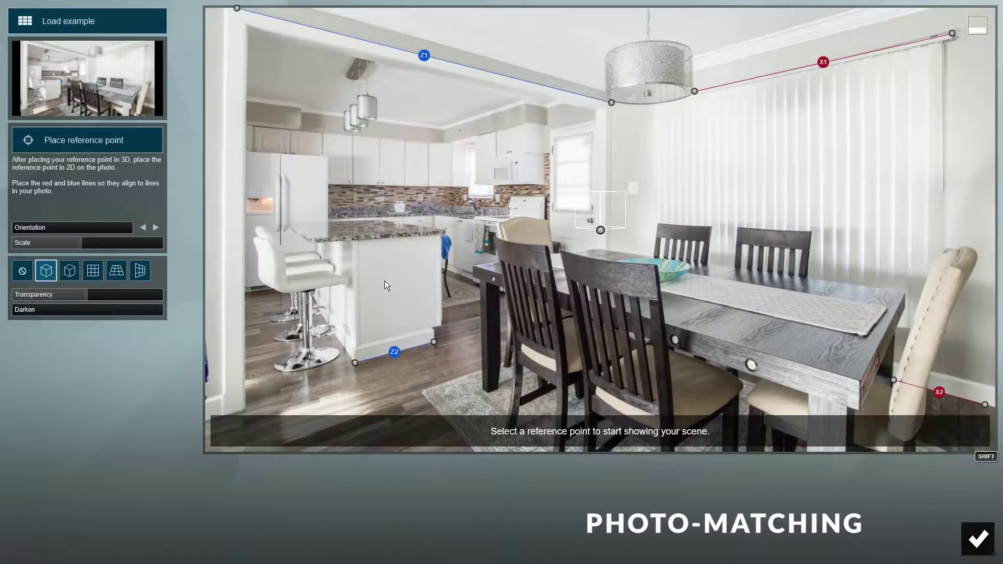
click(52, 21)
click(512, 295)
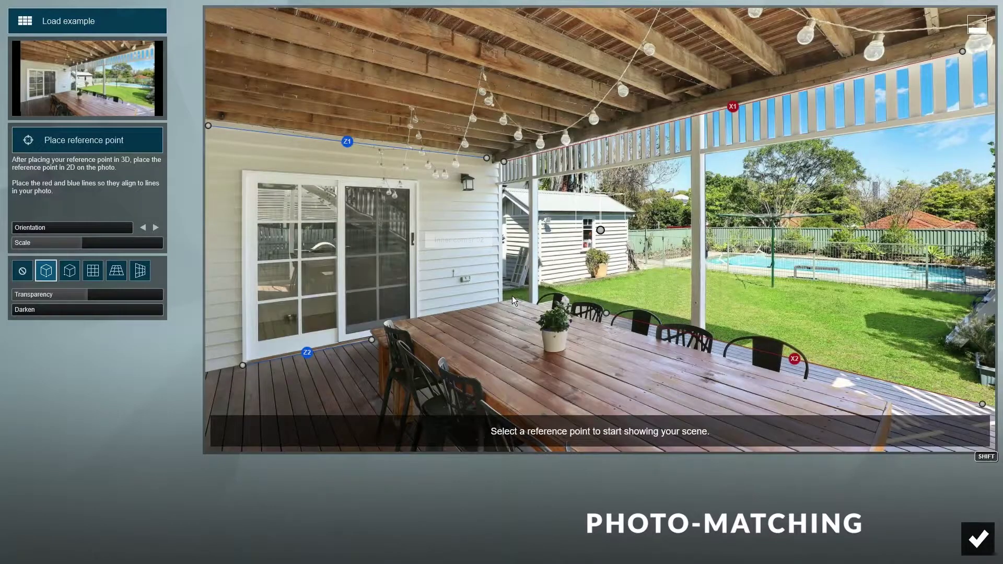
click(79, 21)
click(515, 200)
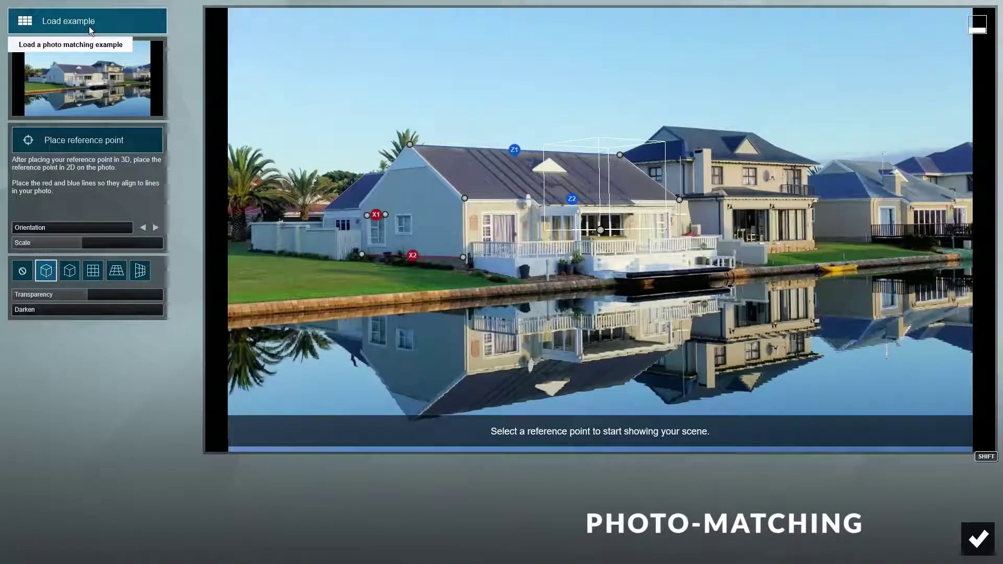
click(90, 29)
click(657, 206)
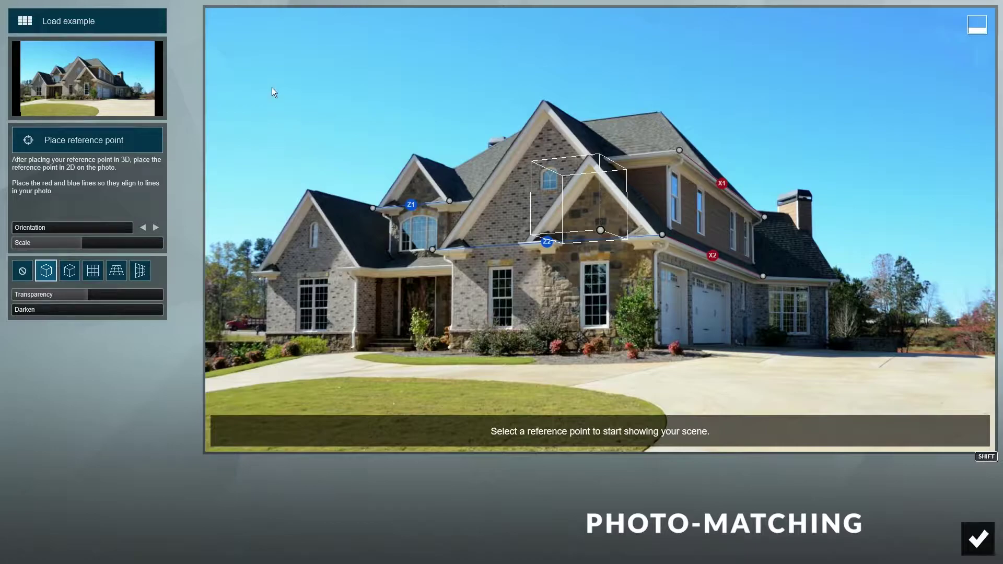
Step: Load the garden image 'Photo' from the Lumion 10\Photomatching folder as the photo-matching background
click(86, 76)
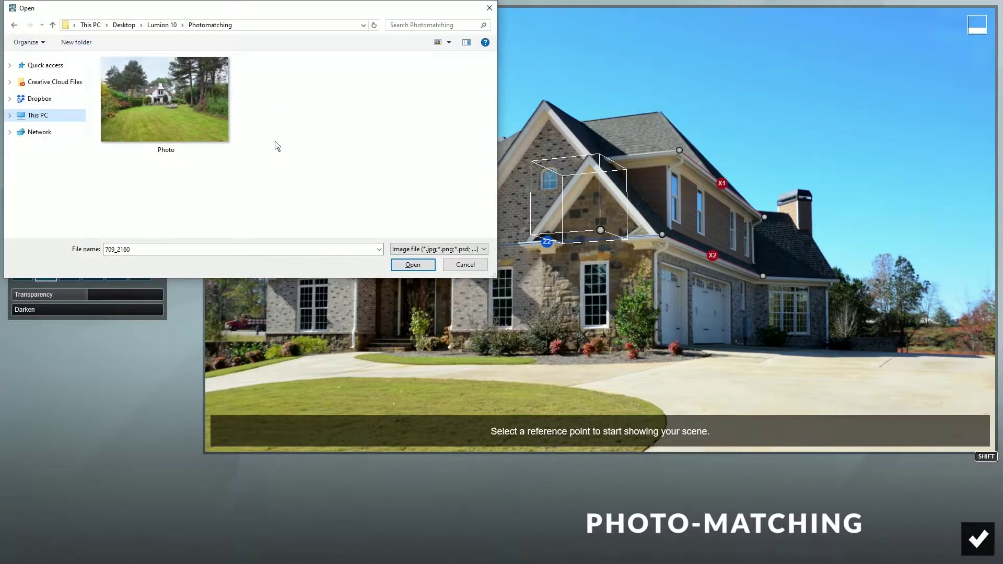
click(196, 127)
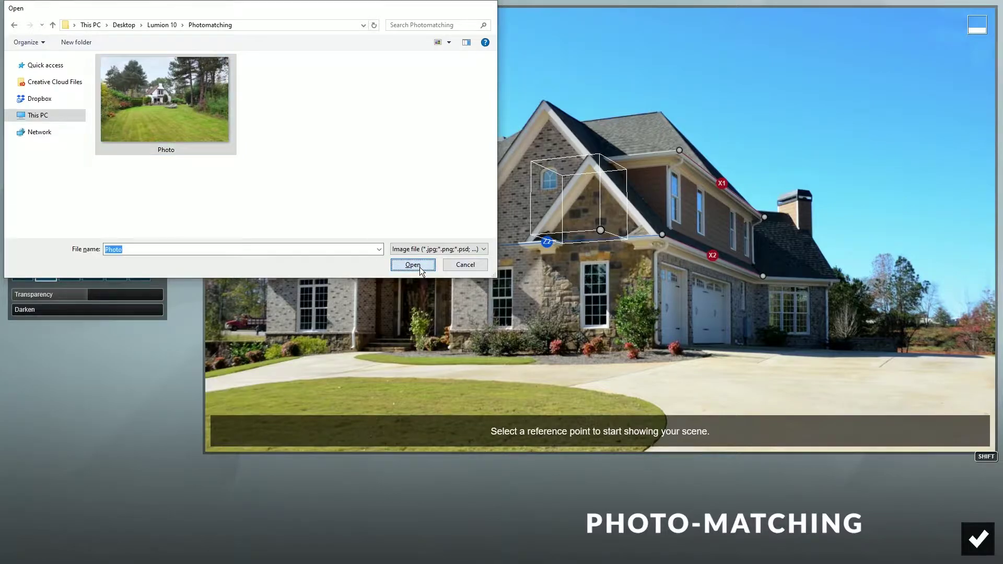
click(418, 266)
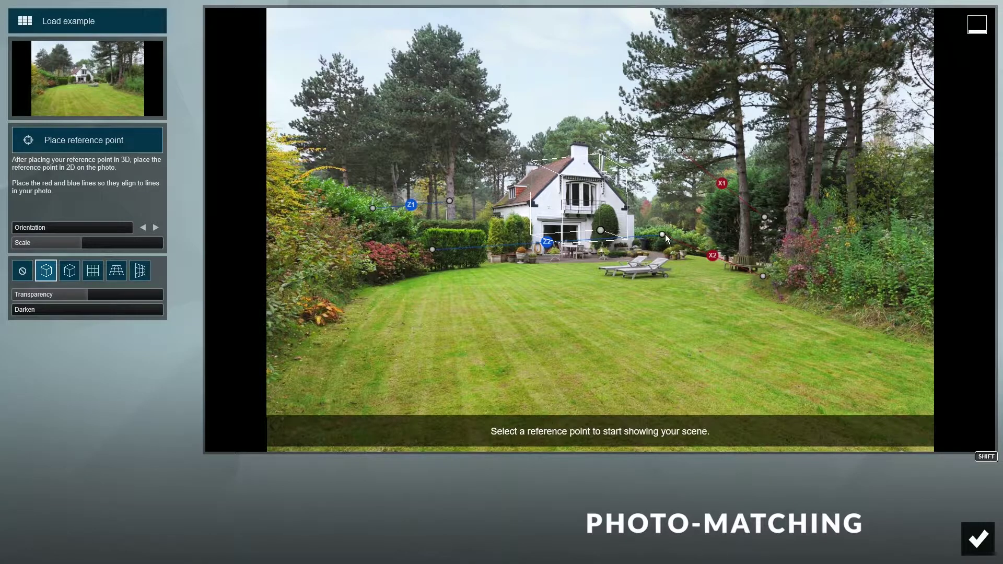
Step: Align the red X1/X2 perspective lines with the house roof
drag(665, 234, 490, 207)
drag(693, 253, 530, 200)
drag(679, 149, 531, 169)
drag(765, 217, 569, 156)
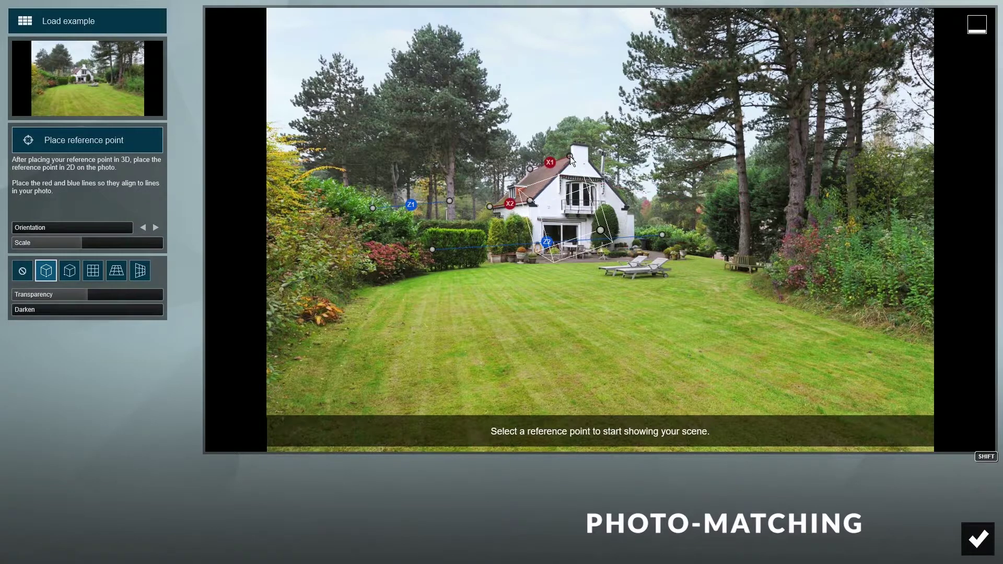
Step: Align the blue Z1/Z2 lines with the house edges, extending them to the photo's right edge
drag(432, 250, 538, 219)
drag(662, 235, 586, 218)
drag(450, 200, 603, 178)
drag(376, 208, 601, 179)
shift+drag(538, 218, 266, 275)
drag(603, 179, 958, 206)
drag(586, 219, 936, 229)
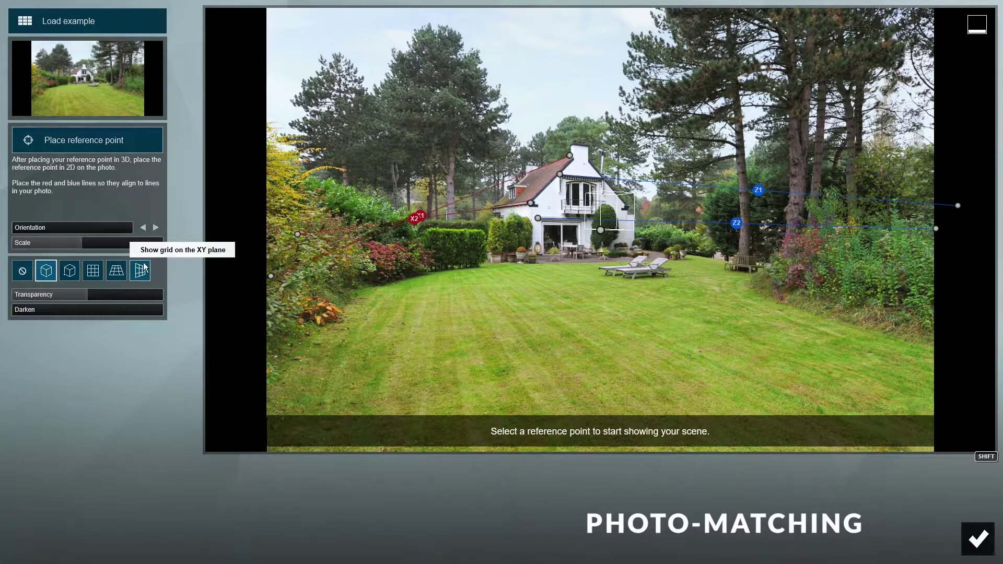
Step: Preview the box helper and XY, XZ and YZ grids, then choose No helper object
click(70, 276)
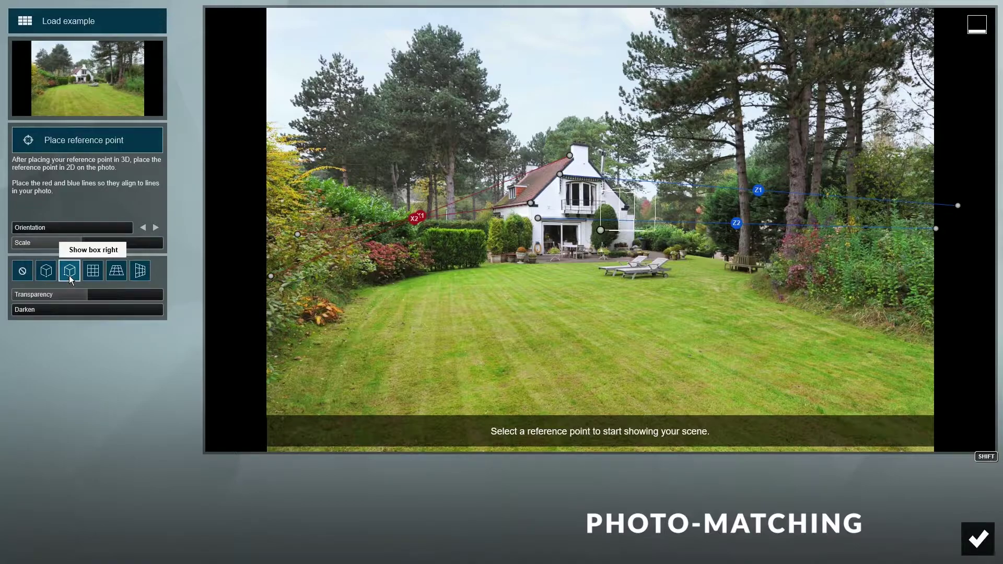
click(93, 272)
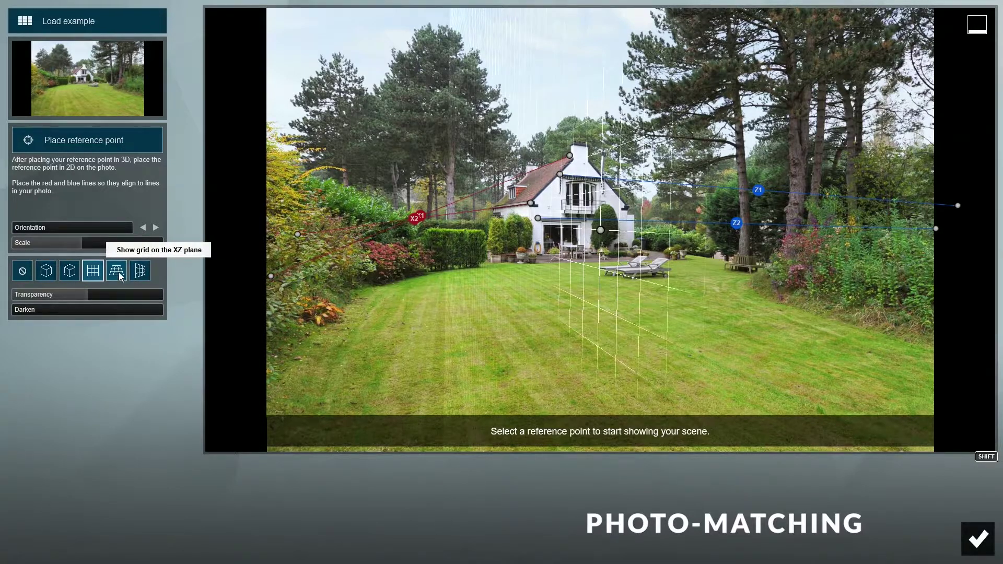
click(117, 273)
click(140, 273)
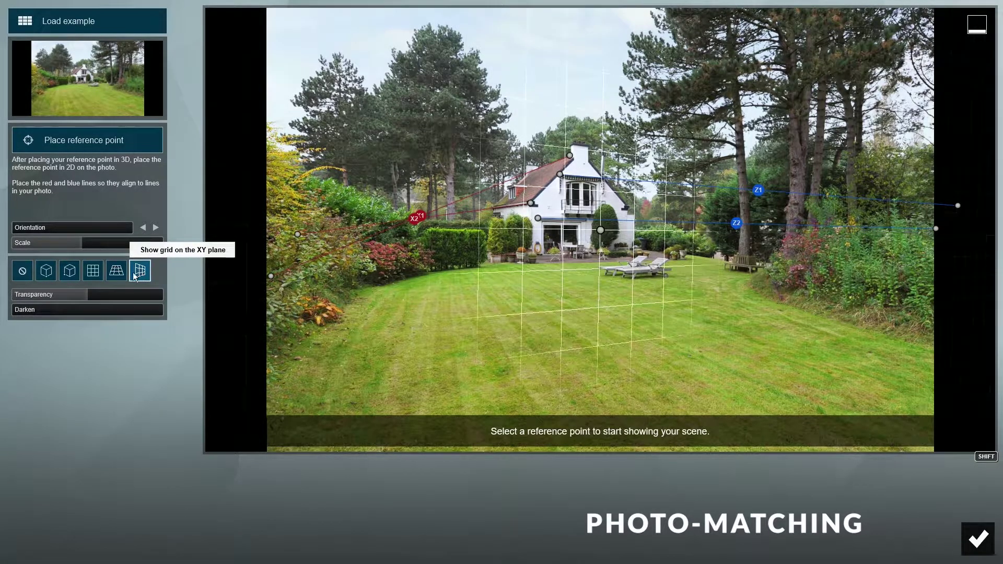
click(22, 273)
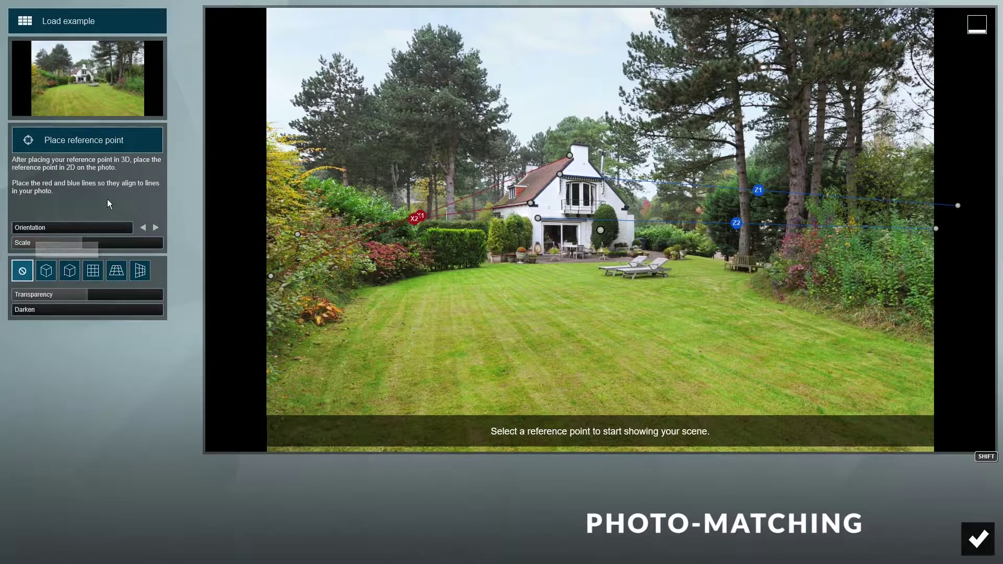
click(110, 142)
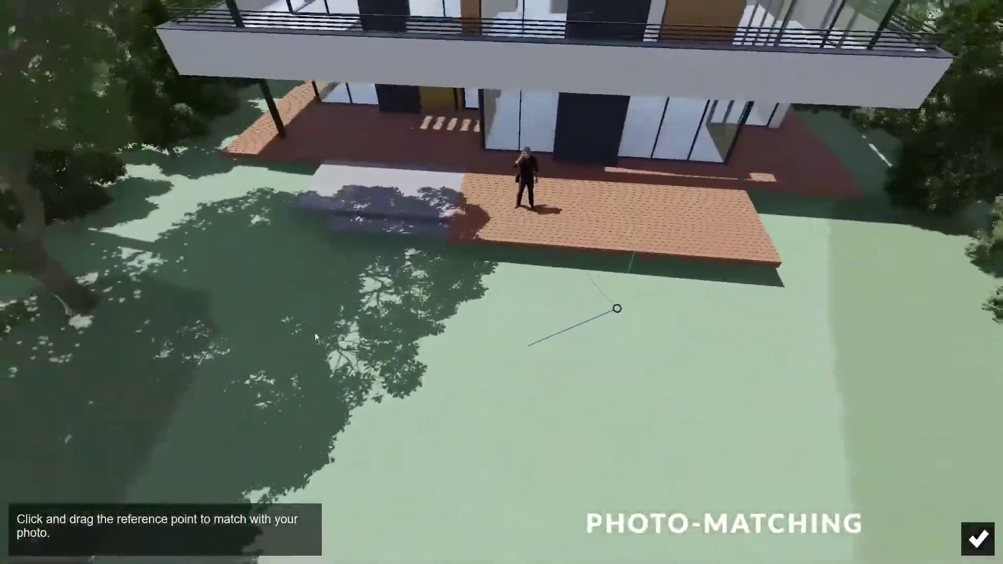
Step: Anchor the reference point at the terrace corner, then set Transparency 100% and Scale 0.7x
drag(617, 308, 219, 156)
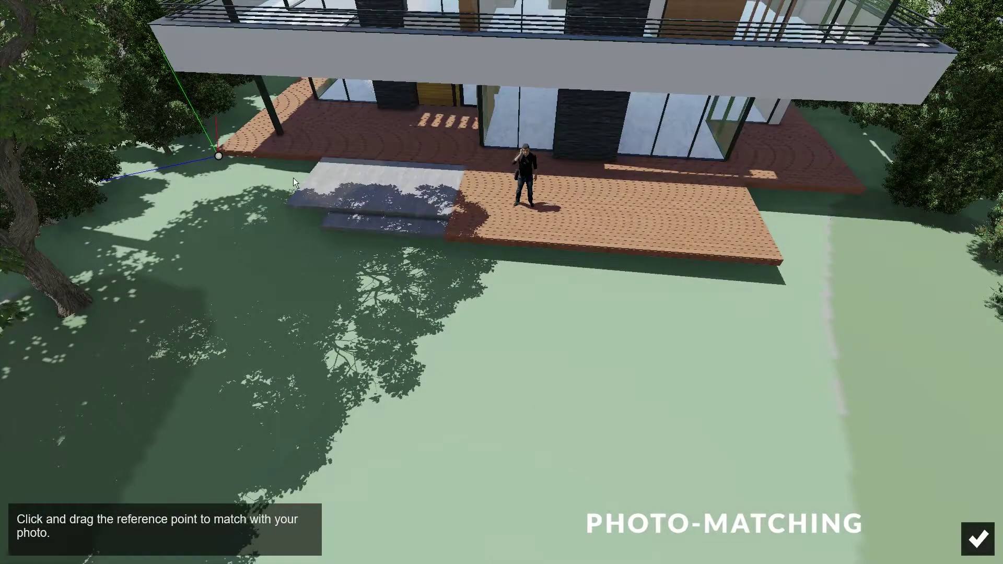
click(976, 541)
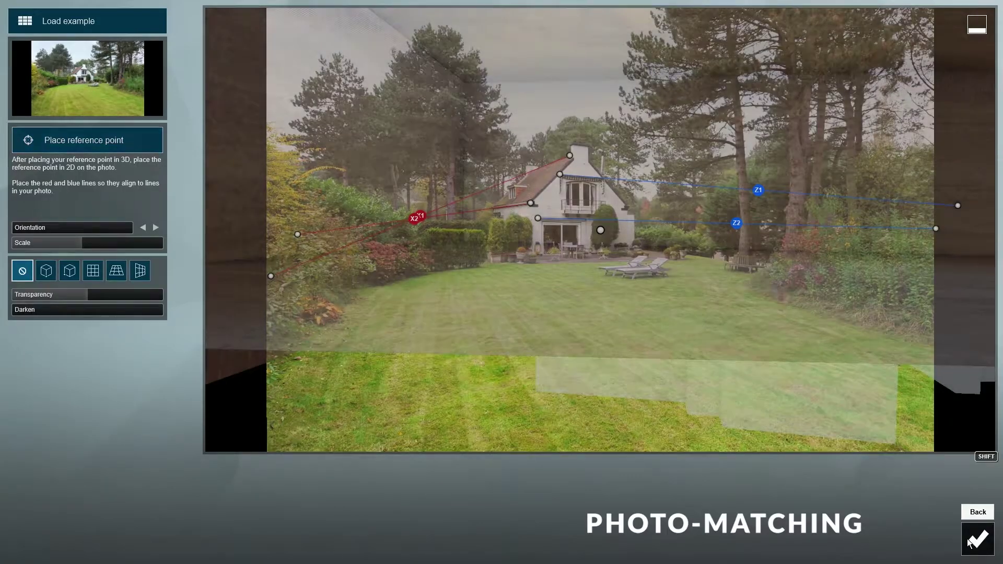
mouse_move(86, 295)
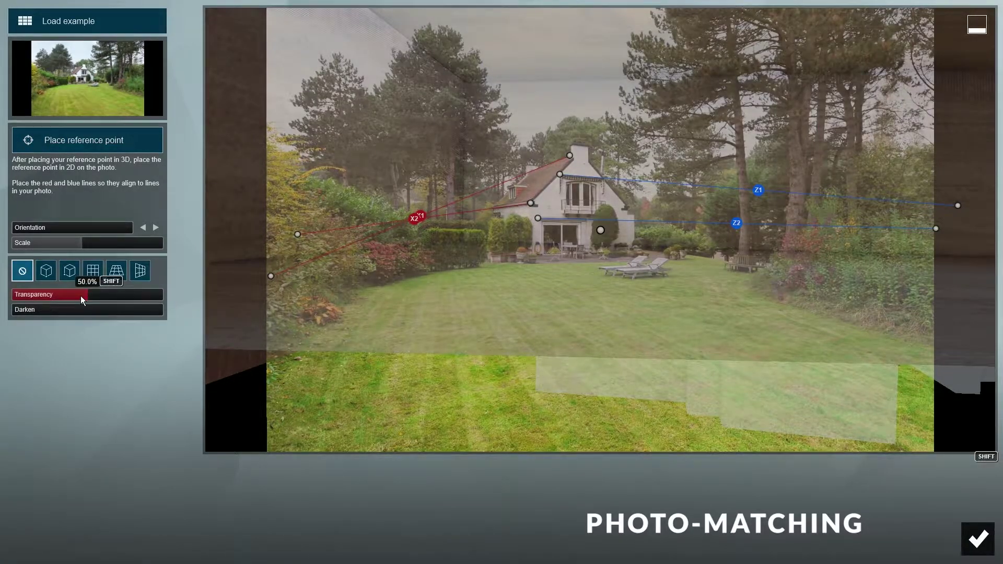
drag(93, 296, 173, 302)
drag(81, 248, 69, 247)
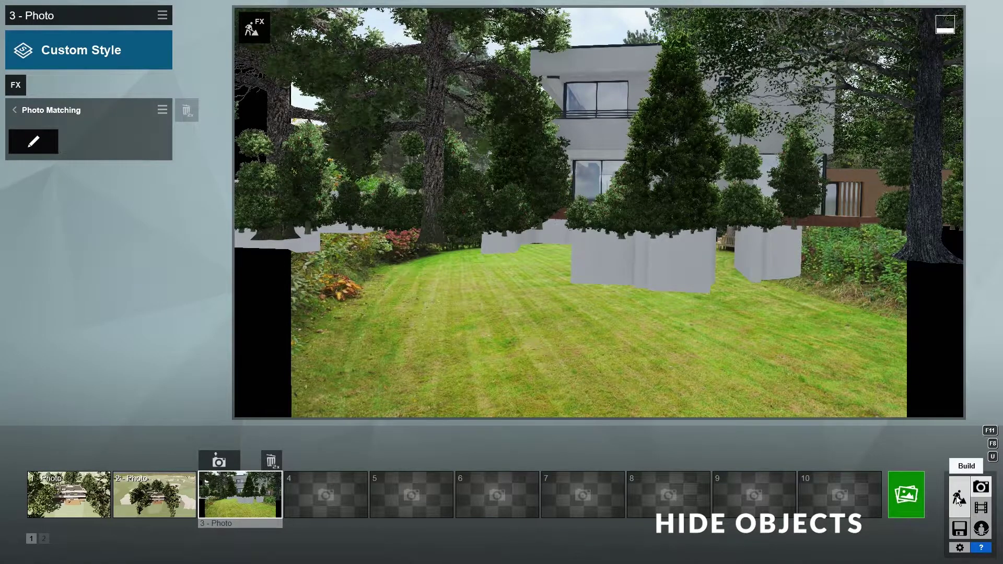
Step: In Build mode, box-select all 127 trees and remove the house from the selection
click(960, 499)
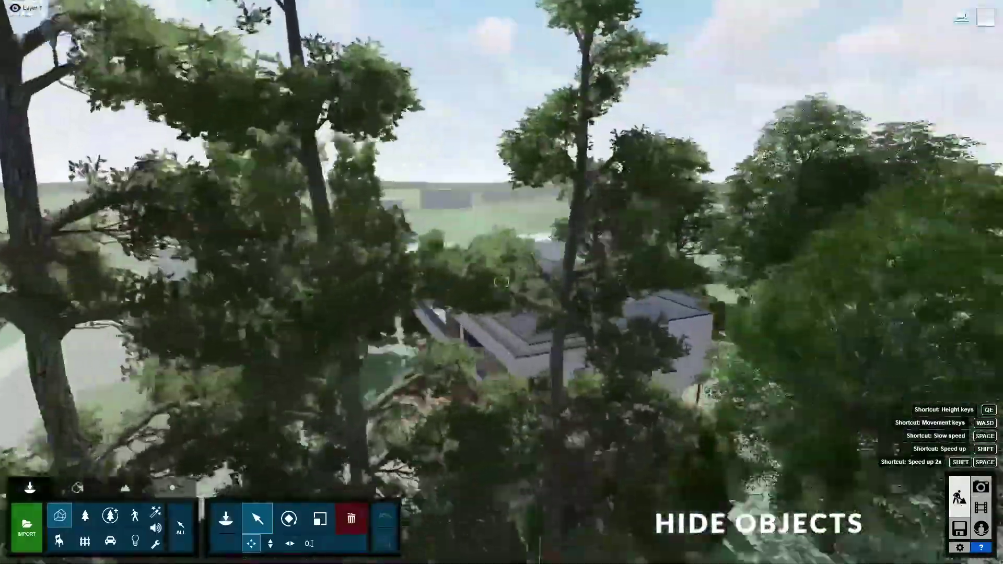
key(s)
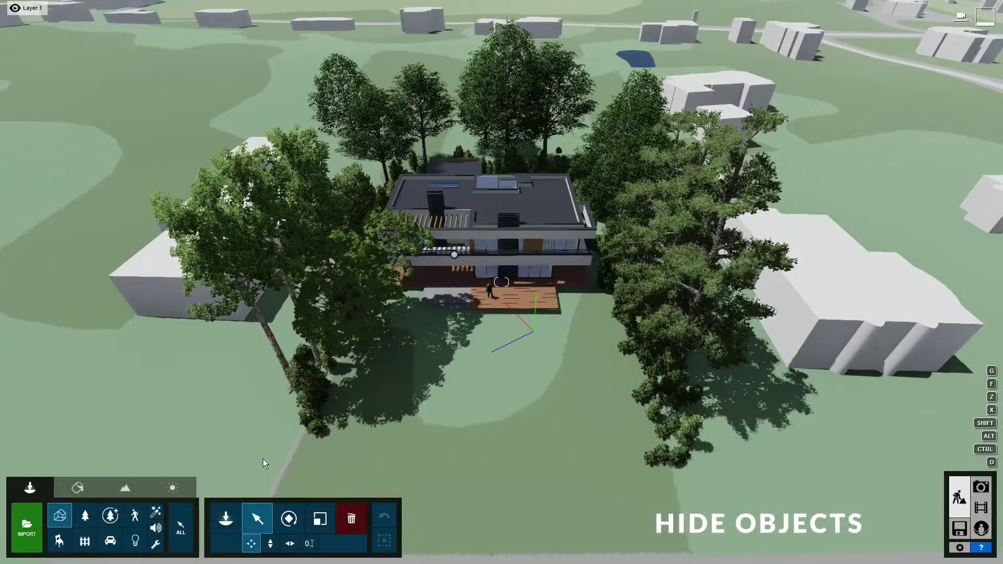
click(191, 525)
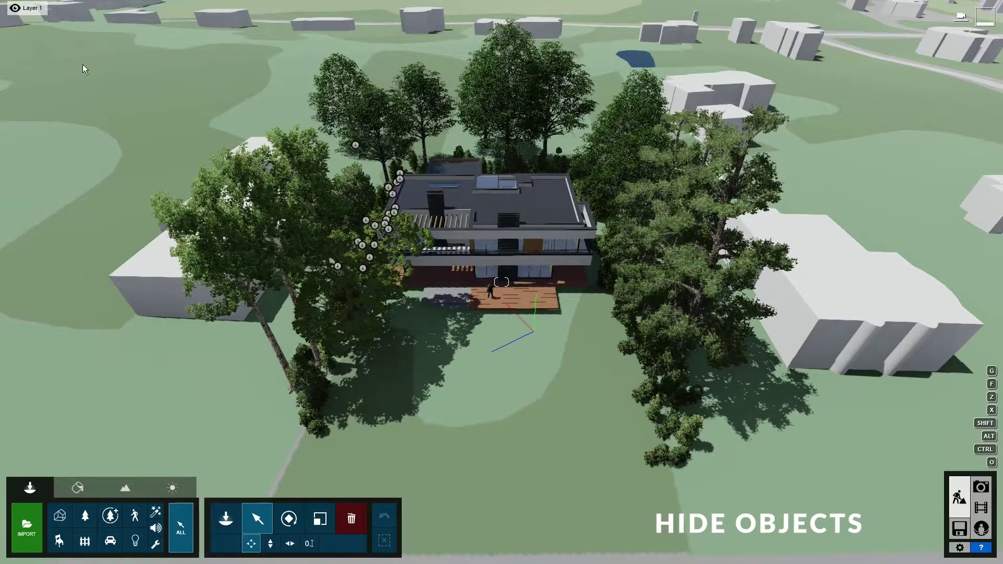
ctrl+drag(103, 42, 456, 325)
ctrl+drag(524, 365, 855, 518)
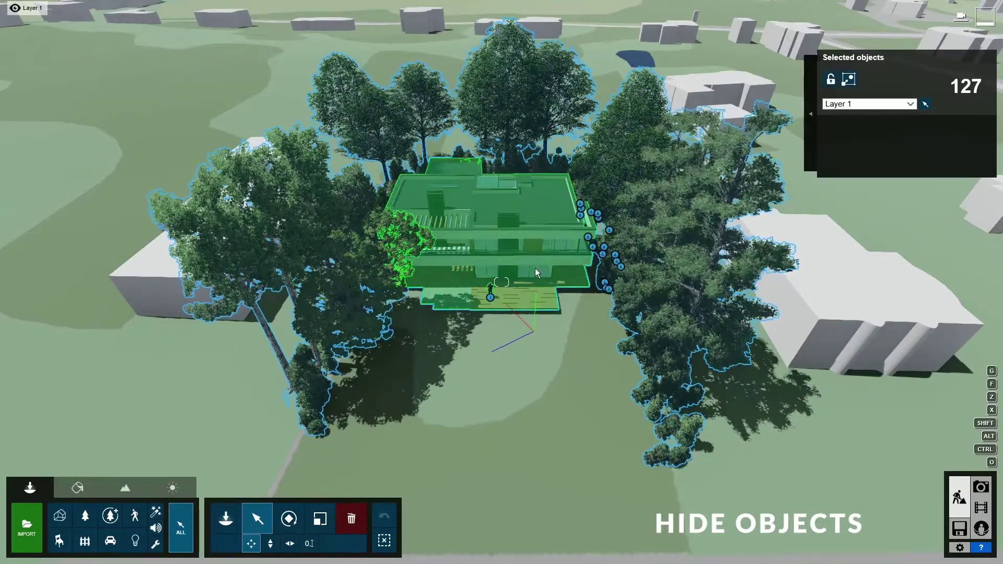
key(ctrl)
ctrl+click(514, 252)
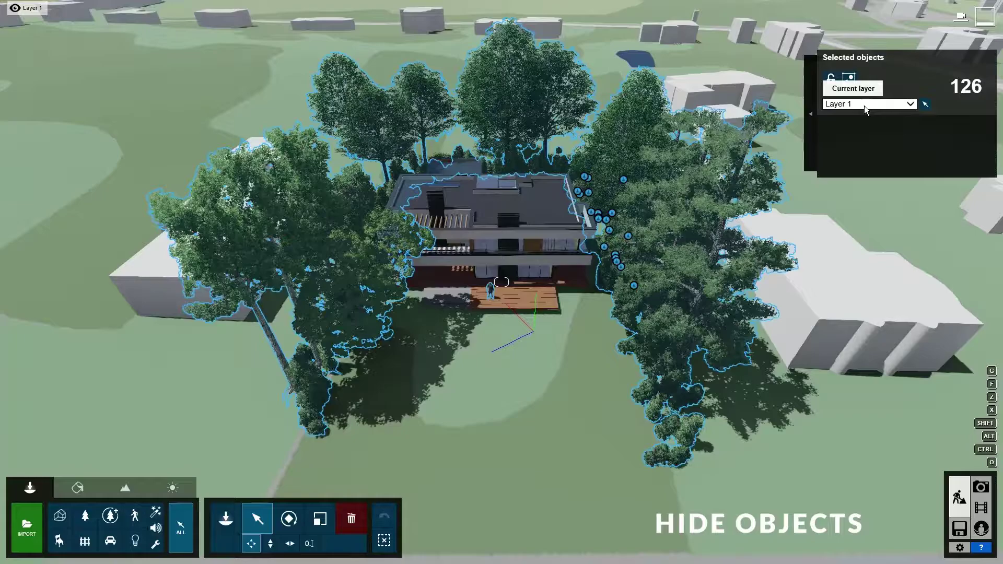
Step: Move the selected trees to Layer 2, hide that layer, and turn off OSM Buildings
click(864, 105)
click(870, 131)
mouse_move(57, 6)
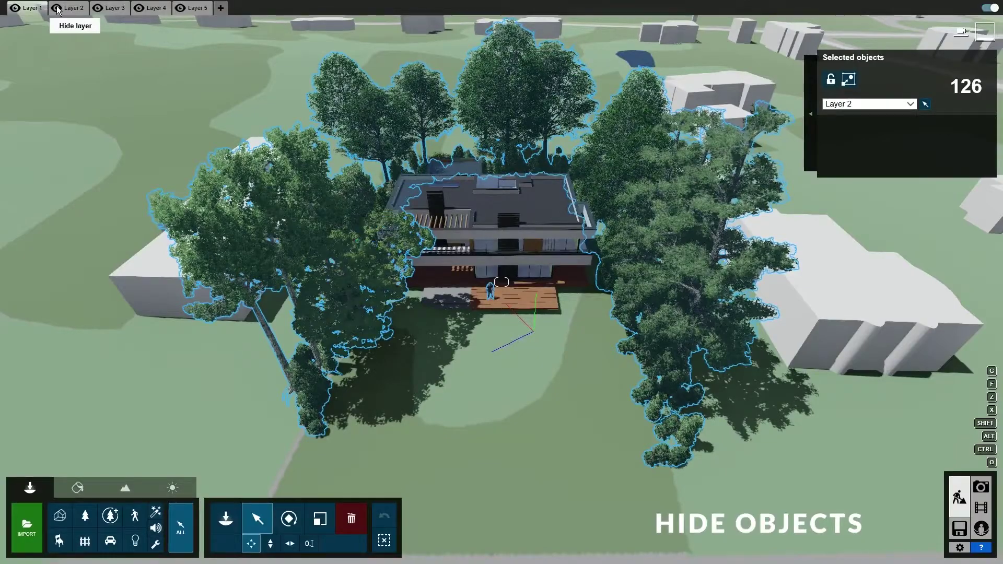
click(56, 8)
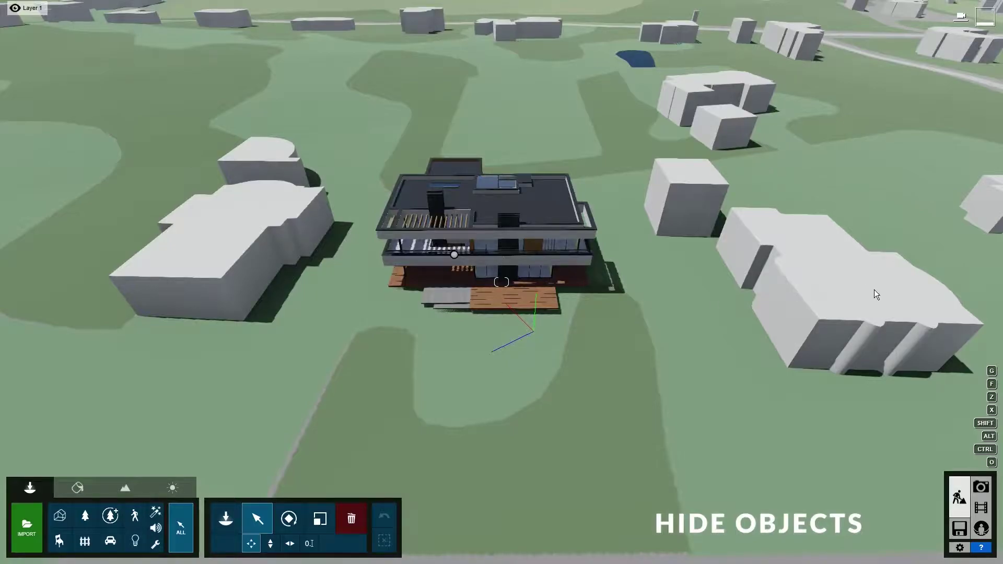
click(127, 490)
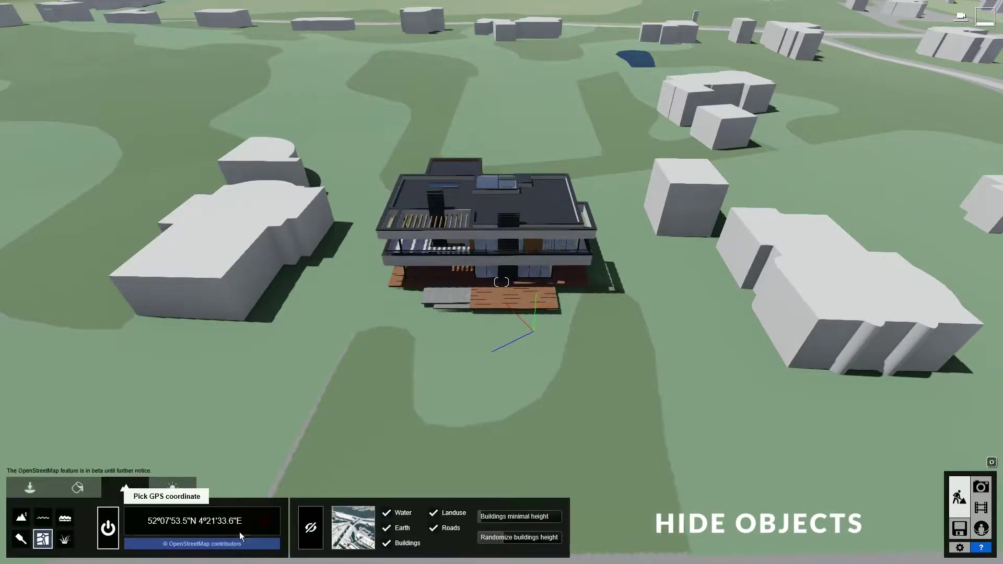
click(387, 543)
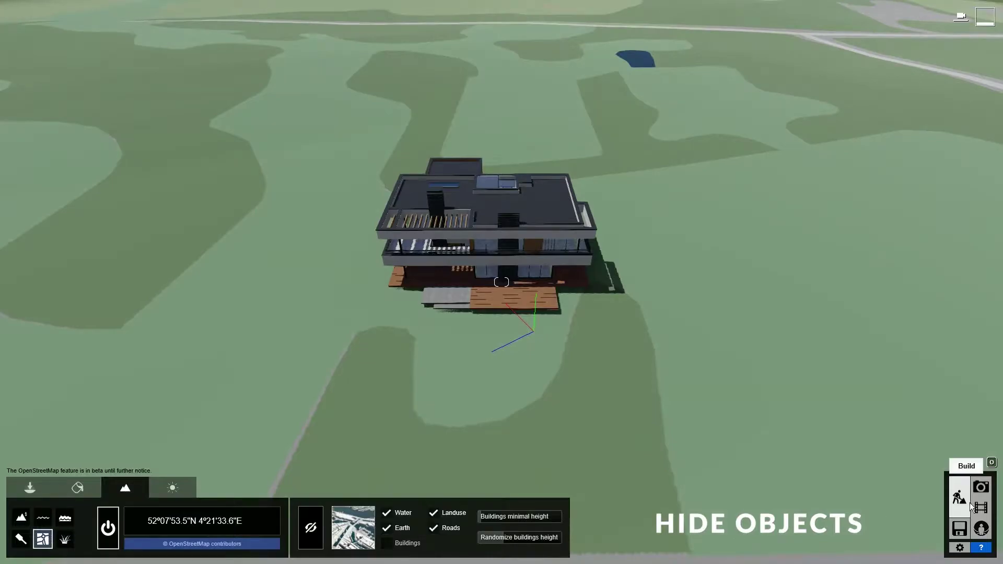
click(981, 489)
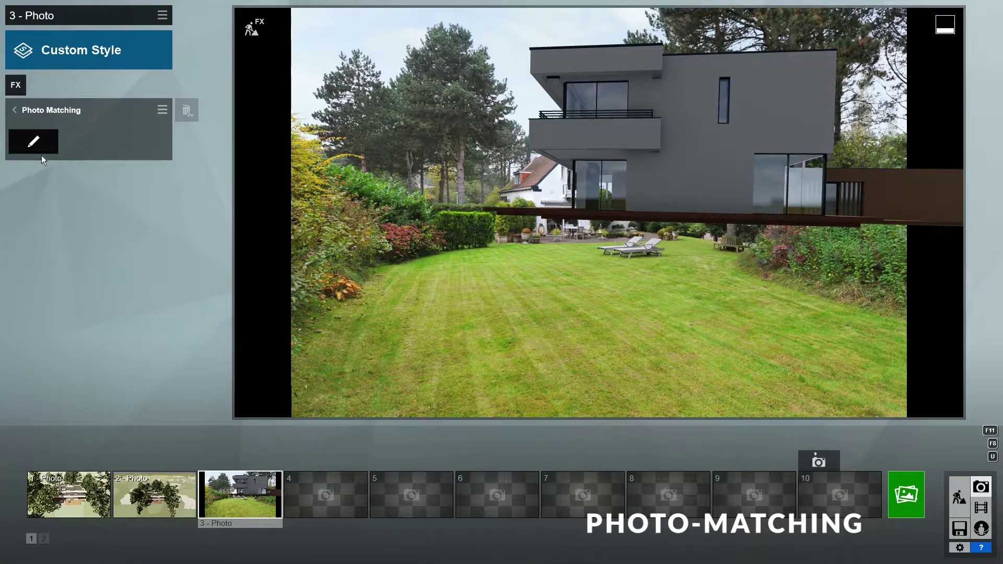
Step: Rescale the villa to about 0.455x, re-orient it and drag it left onto the old house
click(35, 144)
mouse_move(56, 242)
mouse_down()
mouse_move(68, 242)
mouse_move(21, 229)
mouse_move(58, 230)
mouse_move(46, 233)
mouse_up()
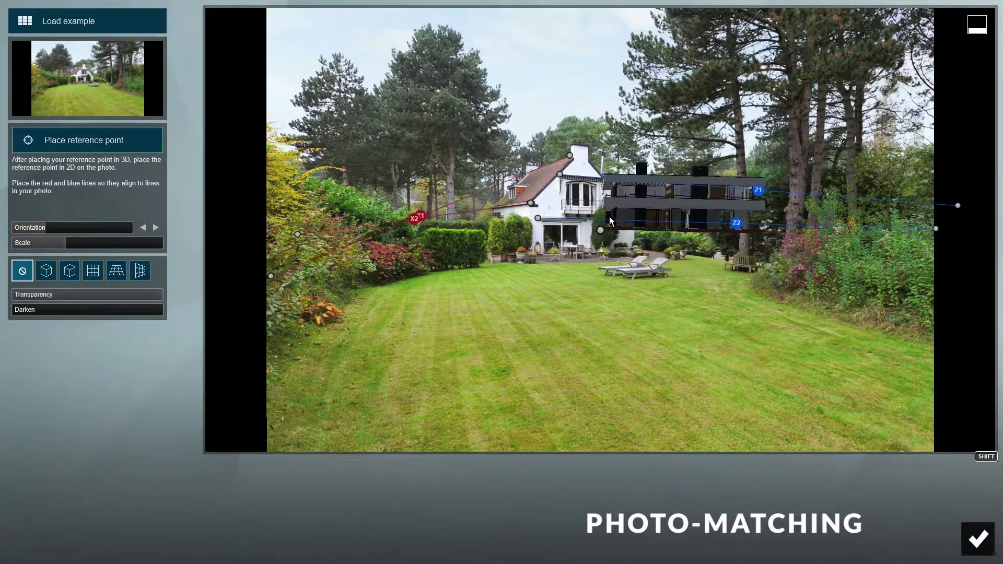
drag(601, 231, 493, 263)
drag(65, 245, 51, 229)
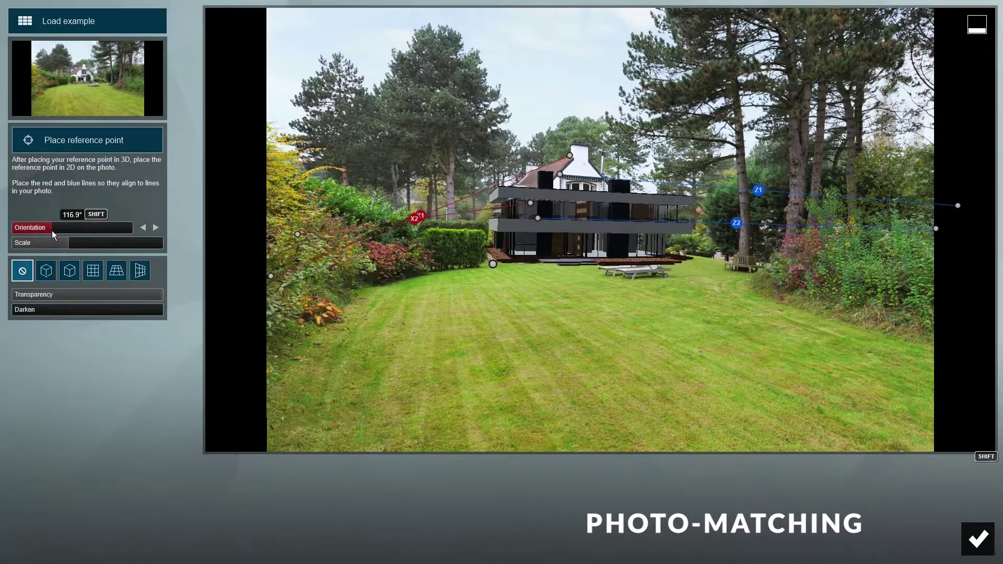
drag(474, 269, 456, 268)
drag(52, 229, 56, 230)
drag(68, 244, 79, 246)
drag(456, 269, 441, 277)
drag(77, 244, 65, 248)
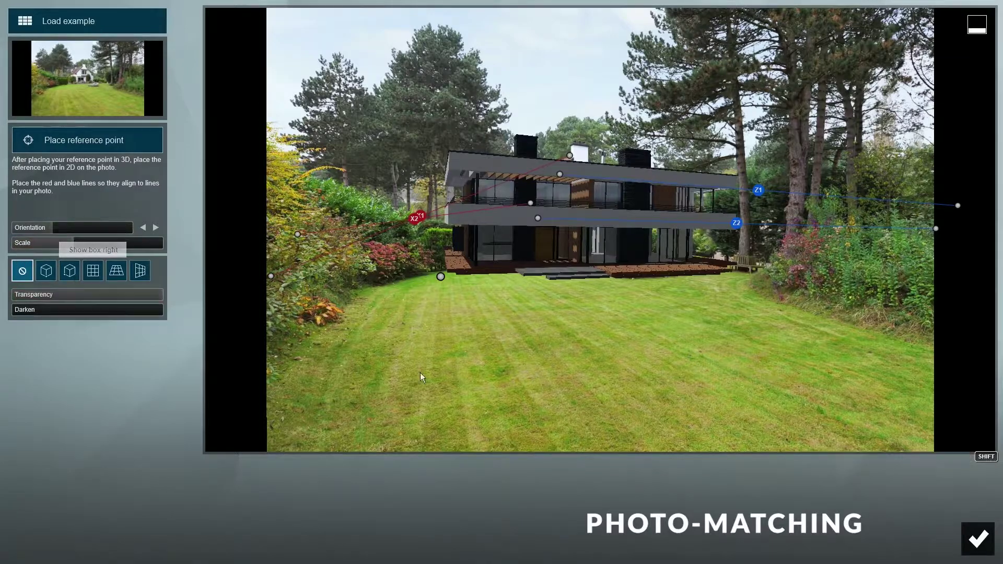
click(978, 538)
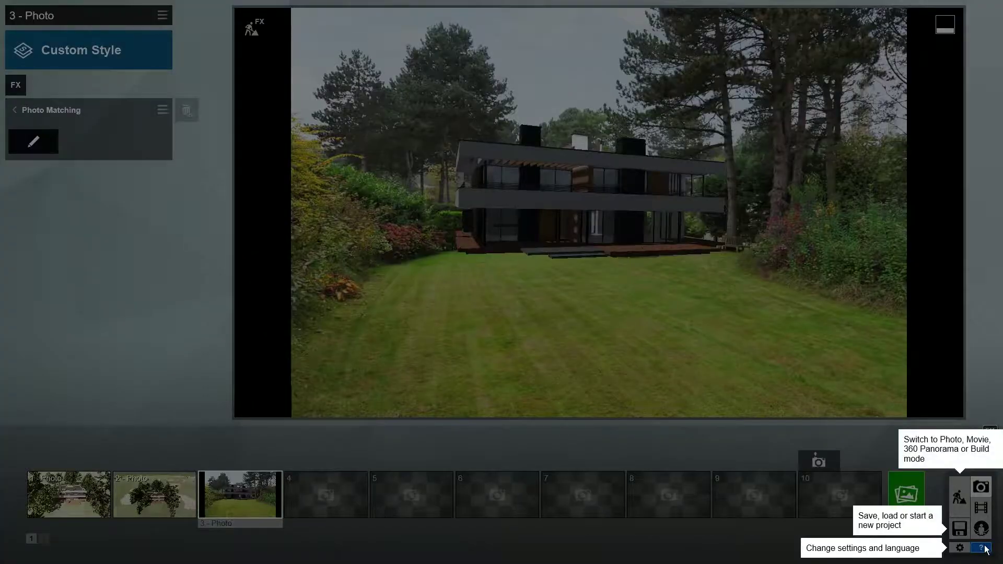
Step: Add a Real Skies effect using Overcast 2, heading -44.4° and maximum brightness
click(32, 113)
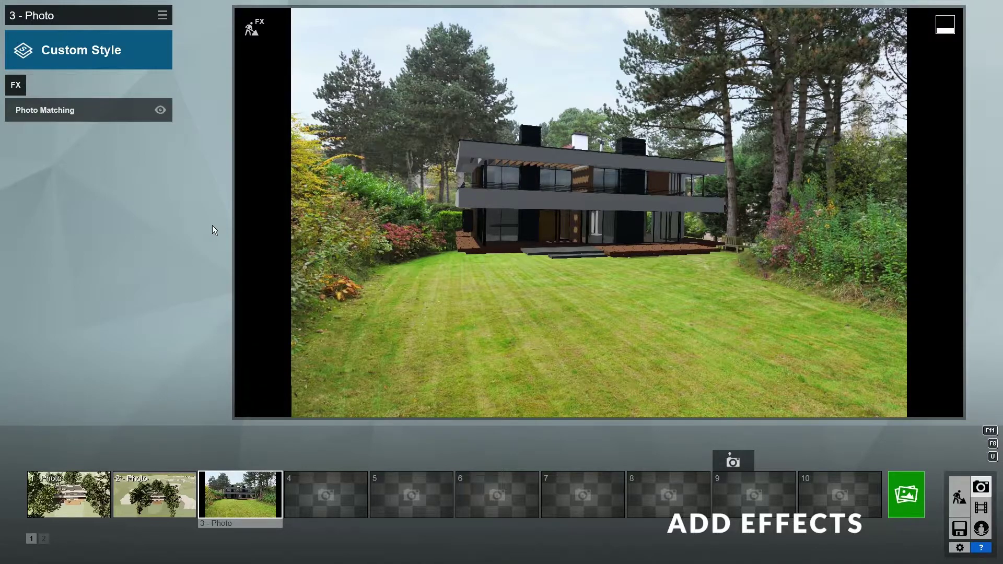
click(15, 87)
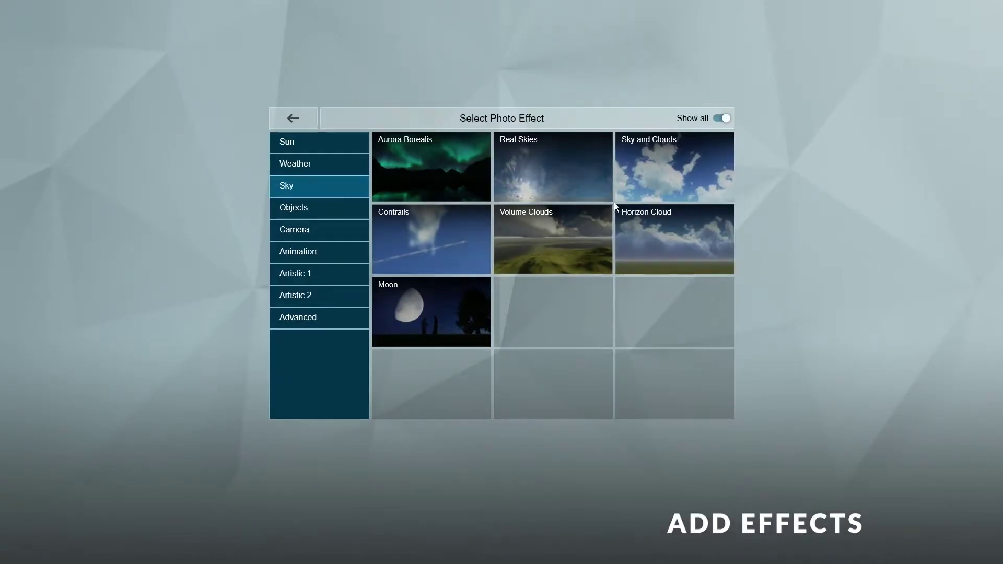
click(560, 178)
drag(66, 172, 88, 178)
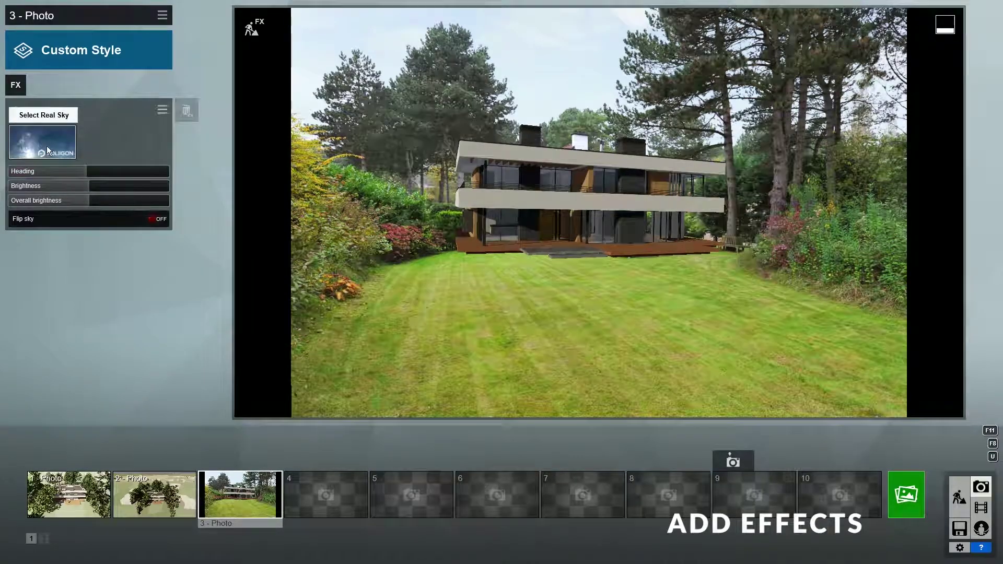
click(46, 145)
click(493, 118)
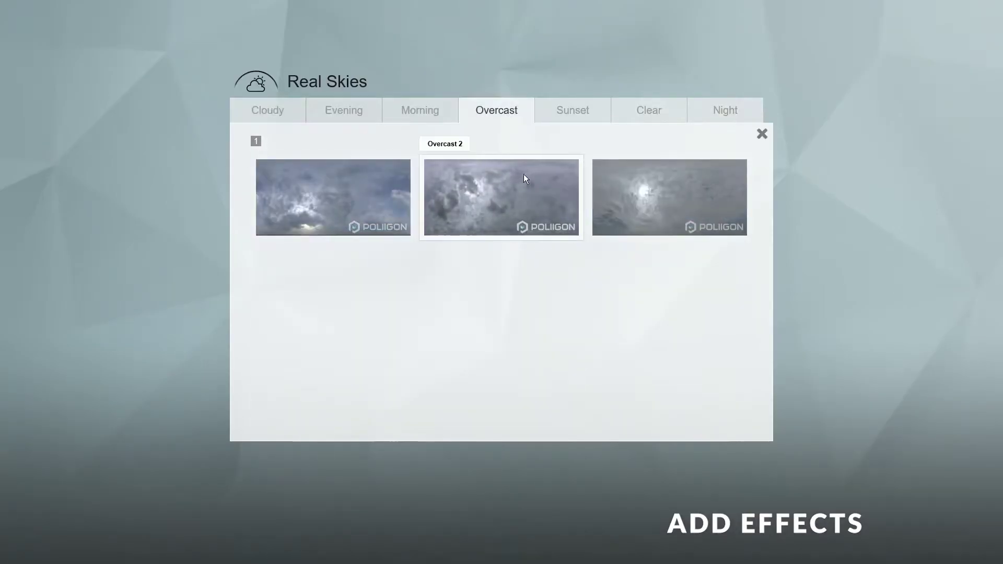
click(512, 193)
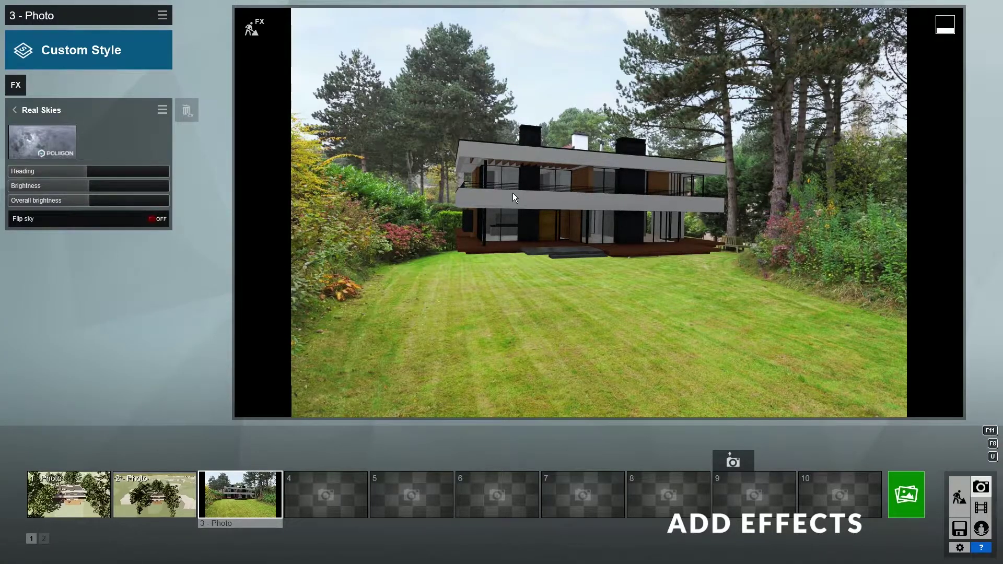
mouse_move(89, 187)
mouse_down()
mouse_move(190, 194)
mouse_move(90, 187)
mouse_up()
Step: Add a Camera Exposure effect set to about 0.8
click(10, 117)
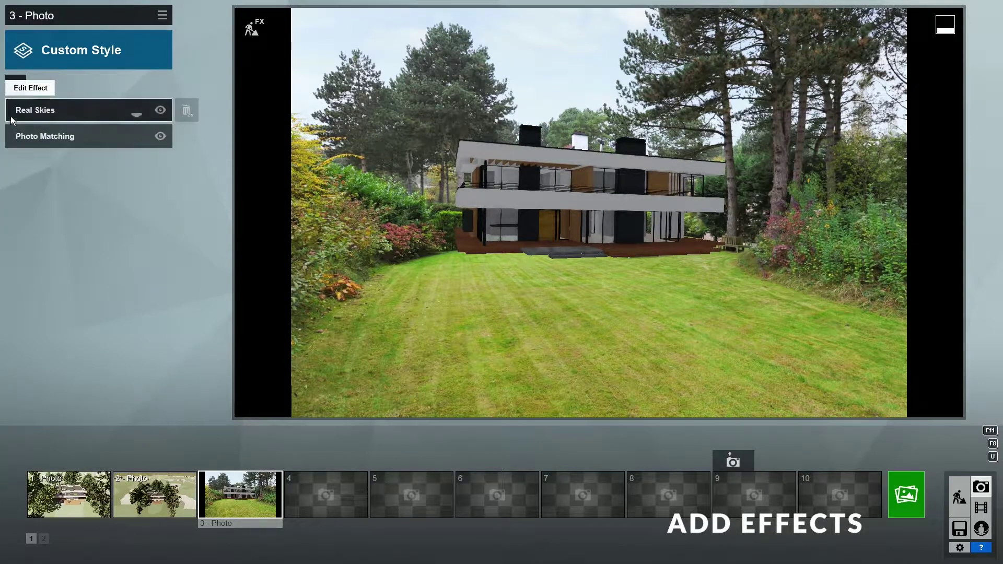
click(70, 132)
click(315, 230)
click(676, 168)
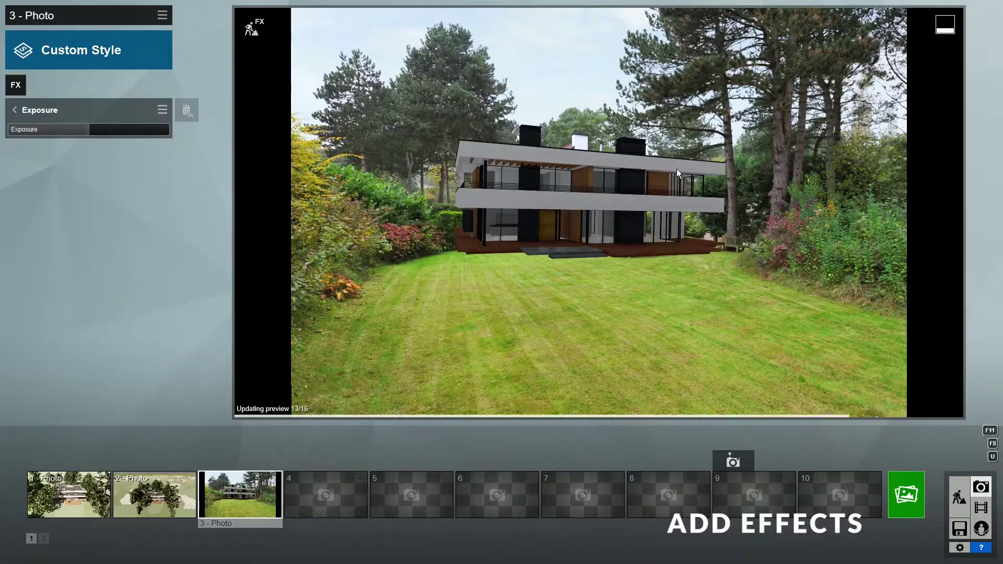
mouse_move(156, 132)
mouse_down()
mouse_move(128, 129)
mouse_move(138, 130)
mouse_up()
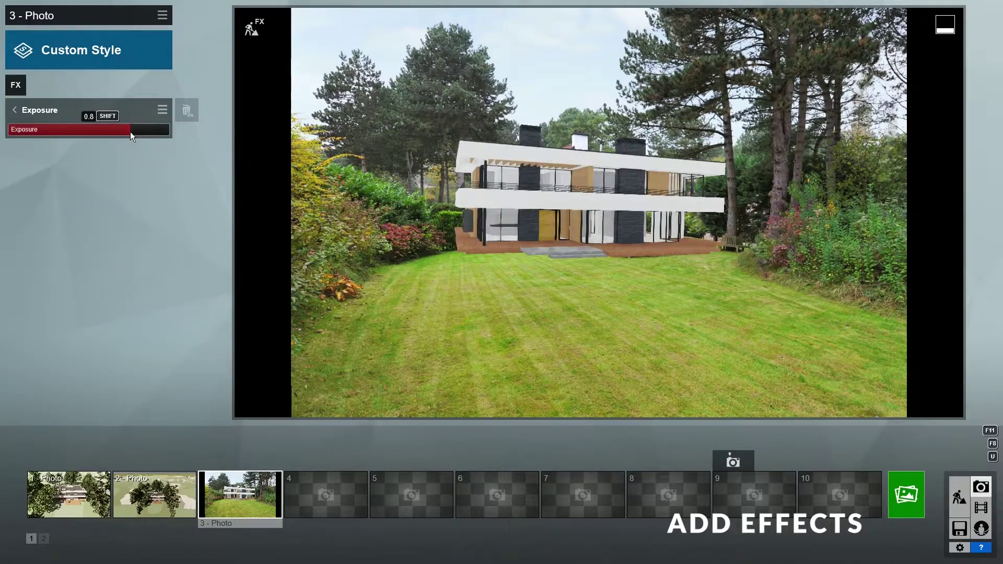
Step: Add an Advanced Sky Light effect and toggle it off and on to compare
click(14, 110)
click(15, 84)
click(324, 318)
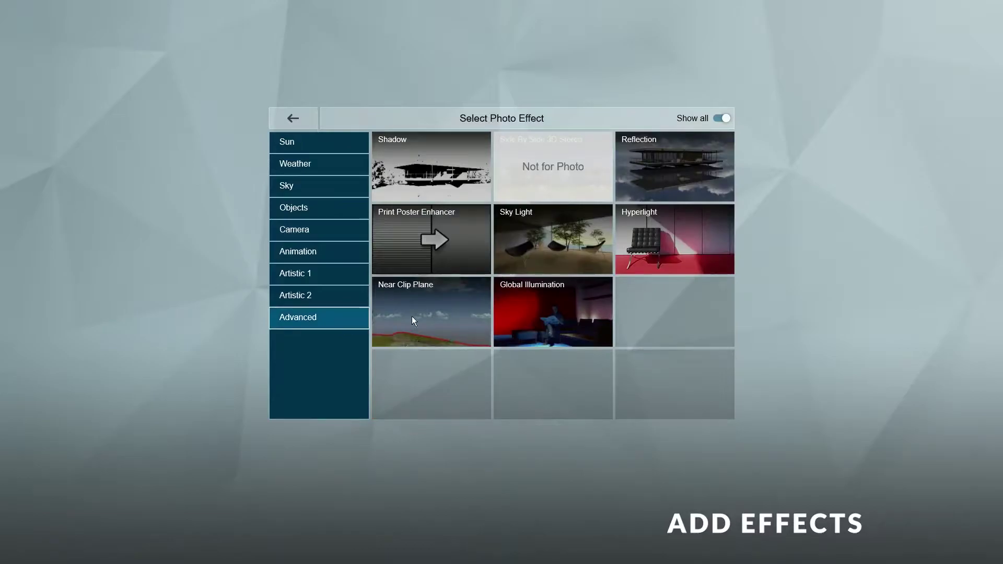
click(568, 231)
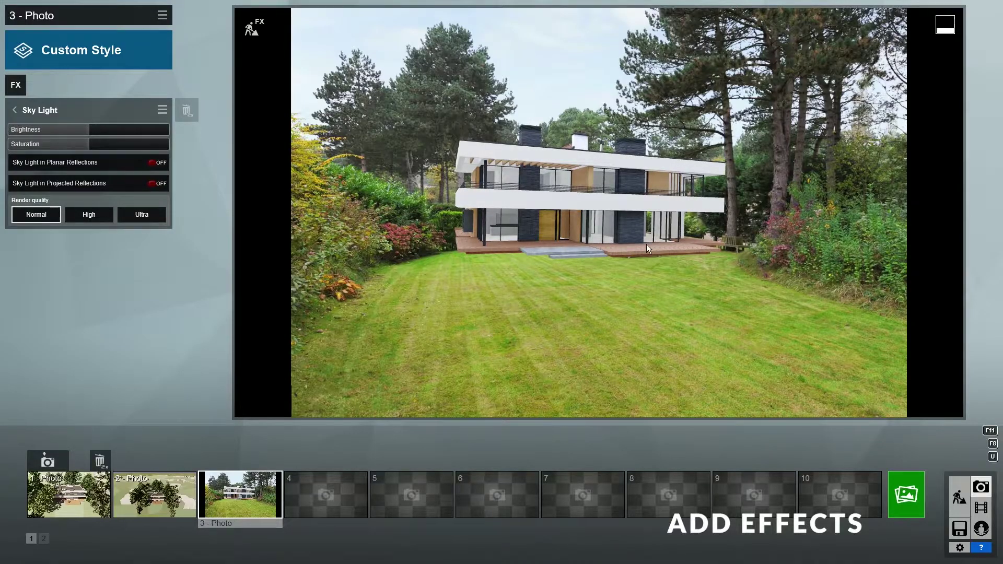
click(14, 110)
click(160, 110)
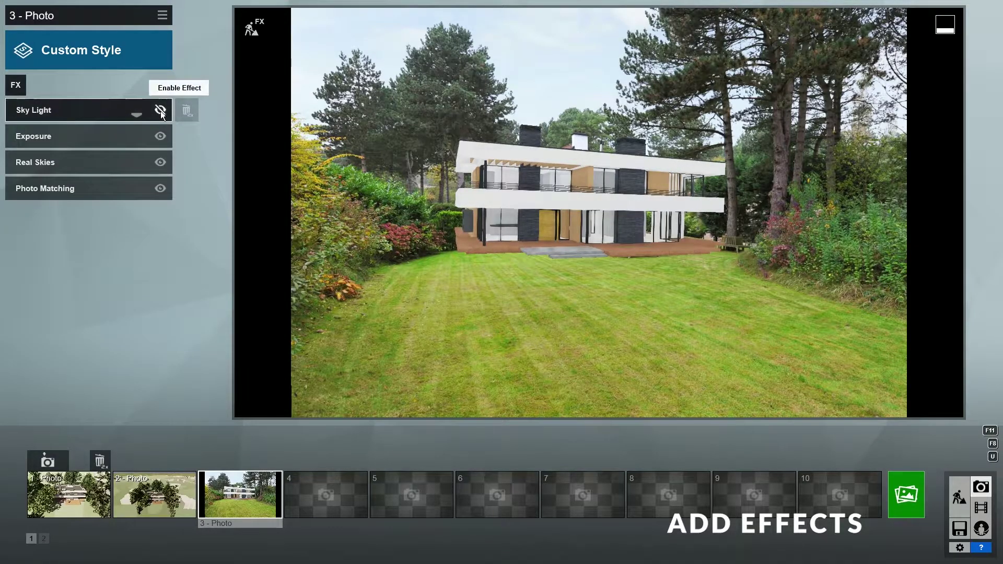
click(161, 110)
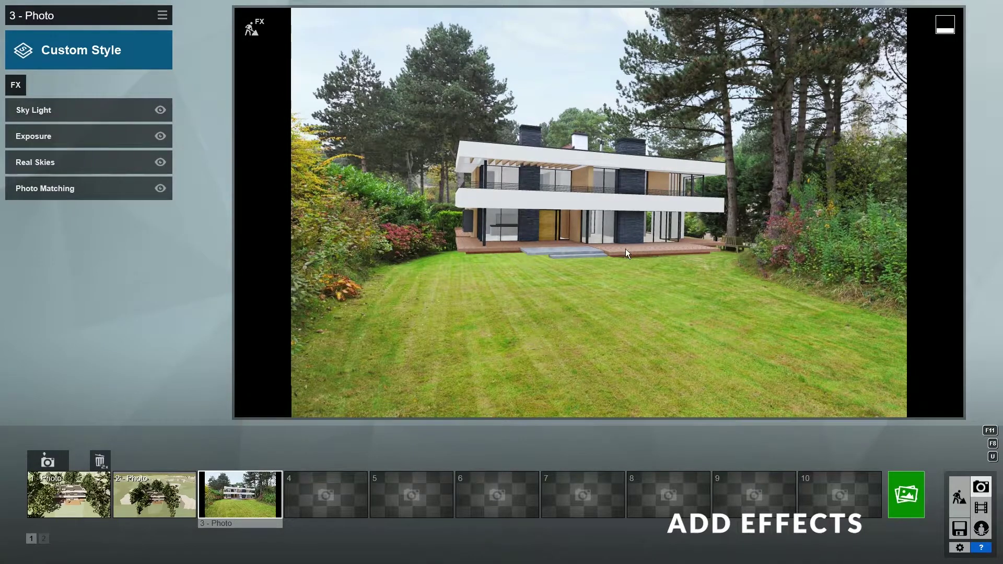
Step: Add Hyperlight and a Shadow effect with omnishadow at full (3.0) and lower brightness
click(15, 85)
click(681, 234)
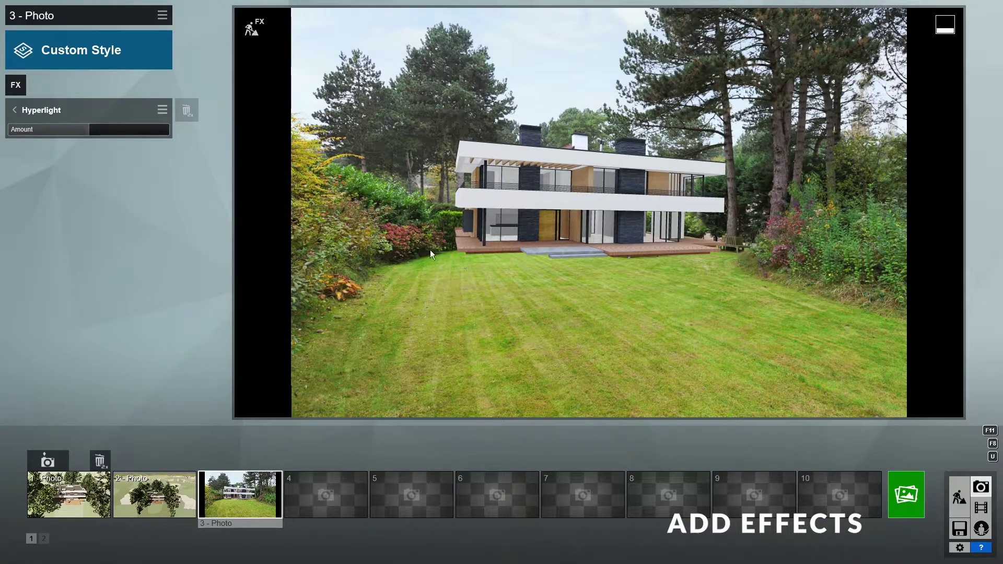
click(19, 87)
click(435, 163)
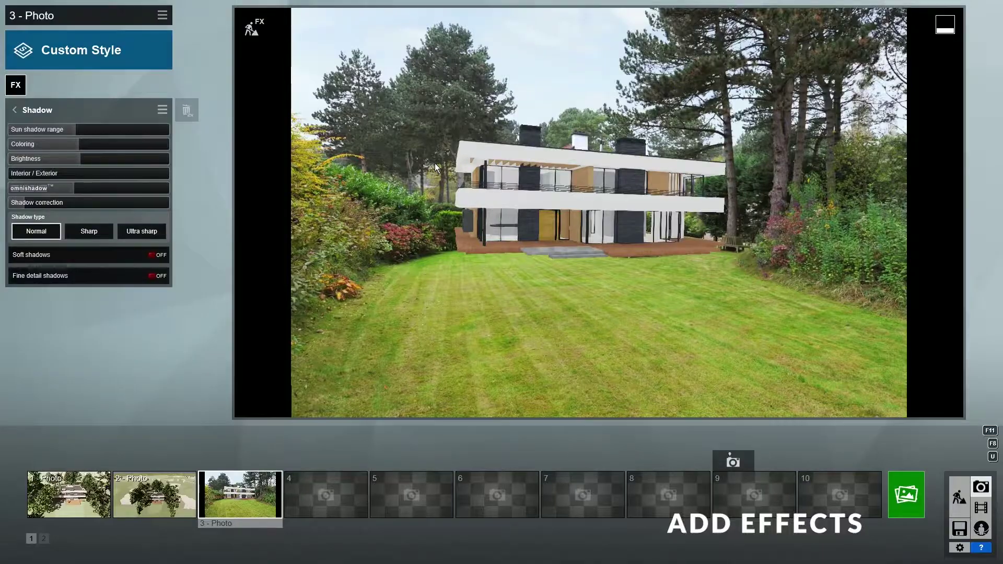
drag(105, 191, 198, 193)
drag(88, 161, 50, 160)
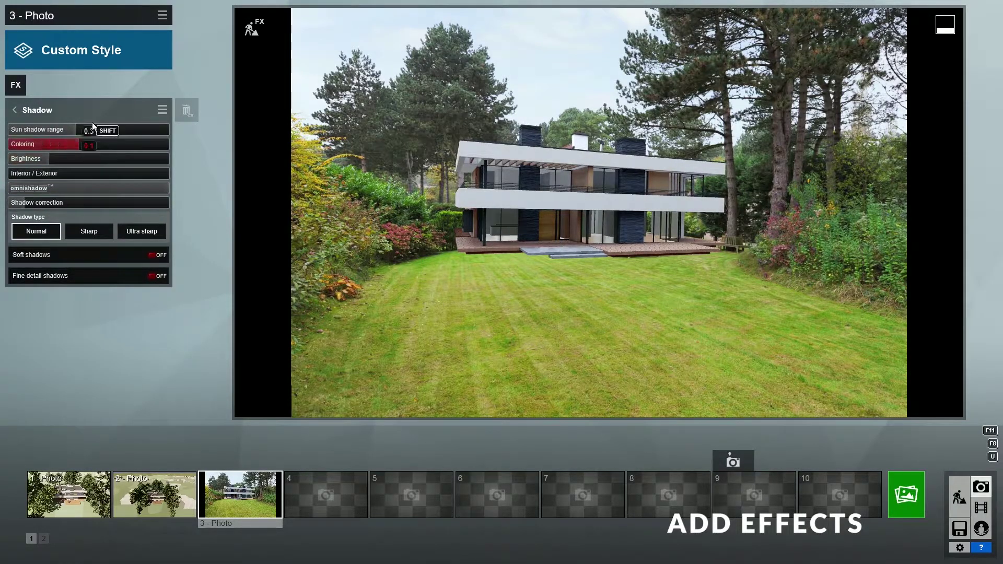
click(16, 85)
click(325, 275)
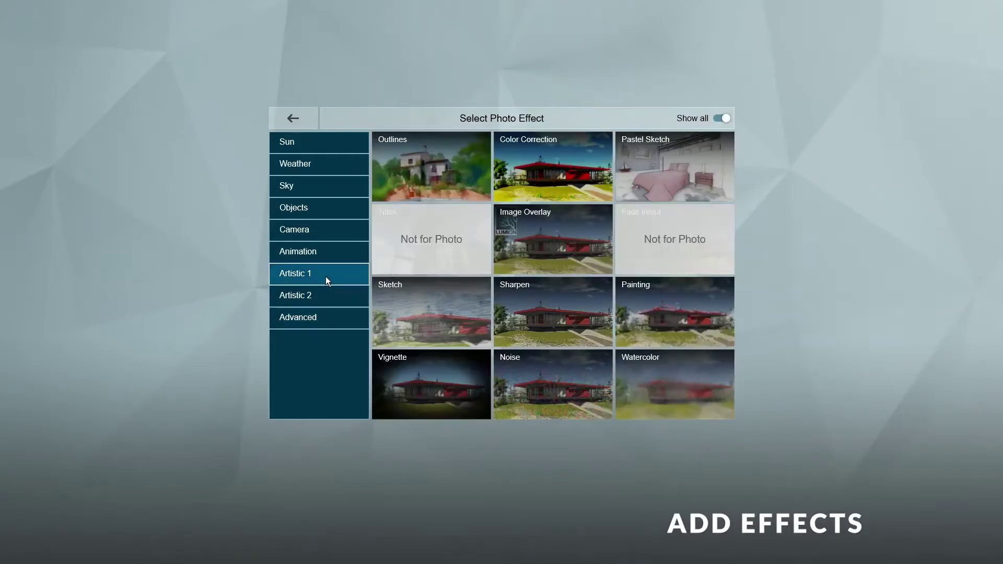
Step: Add Color Correction from Artistic 1 with a lower Limit high and adjusted Temperature
click(564, 171)
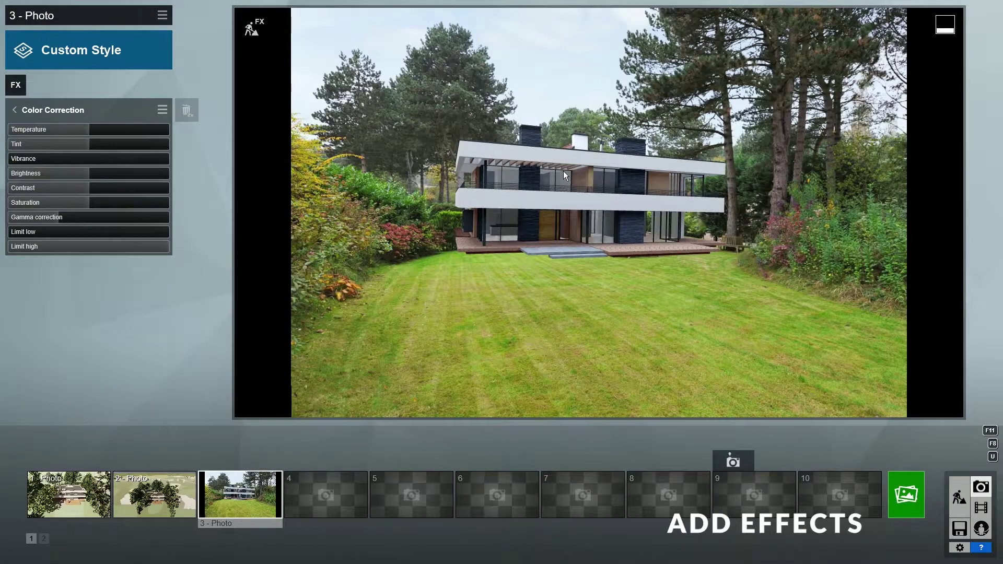
drag(164, 247, 129, 248)
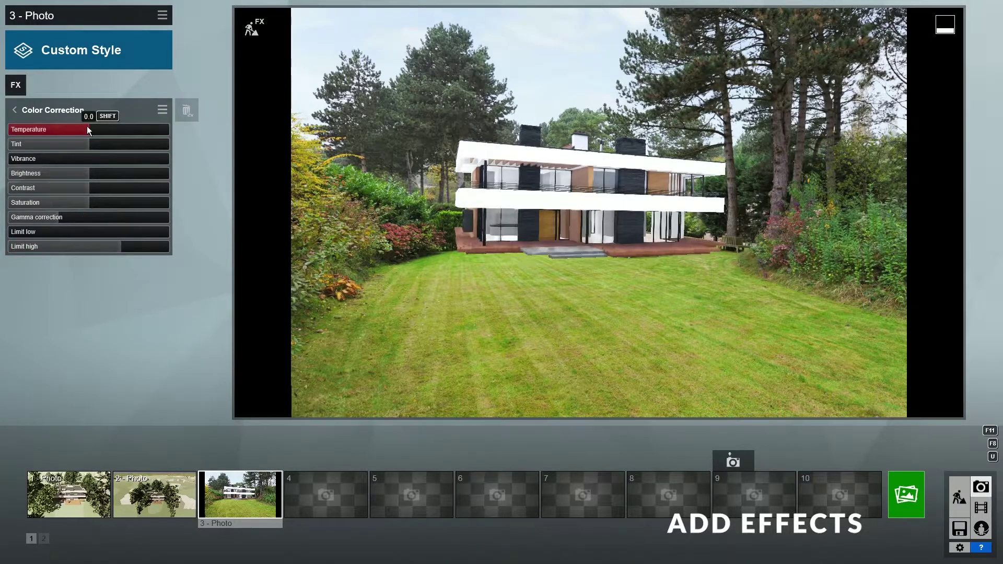
drag(89, 127, 113, 147)
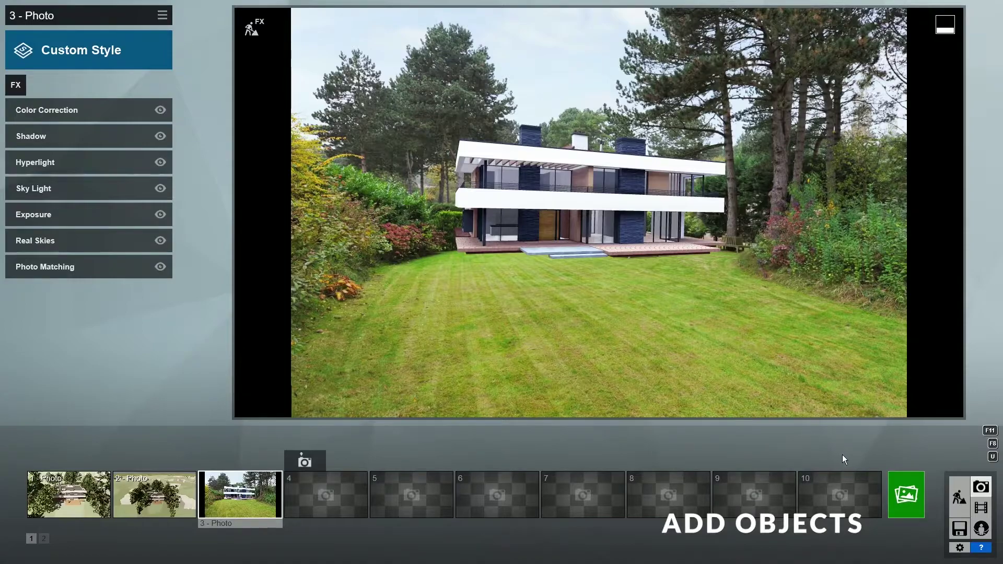
Step: Place a Nature-library tree behind the house and check it in the photo
click(950, 493)
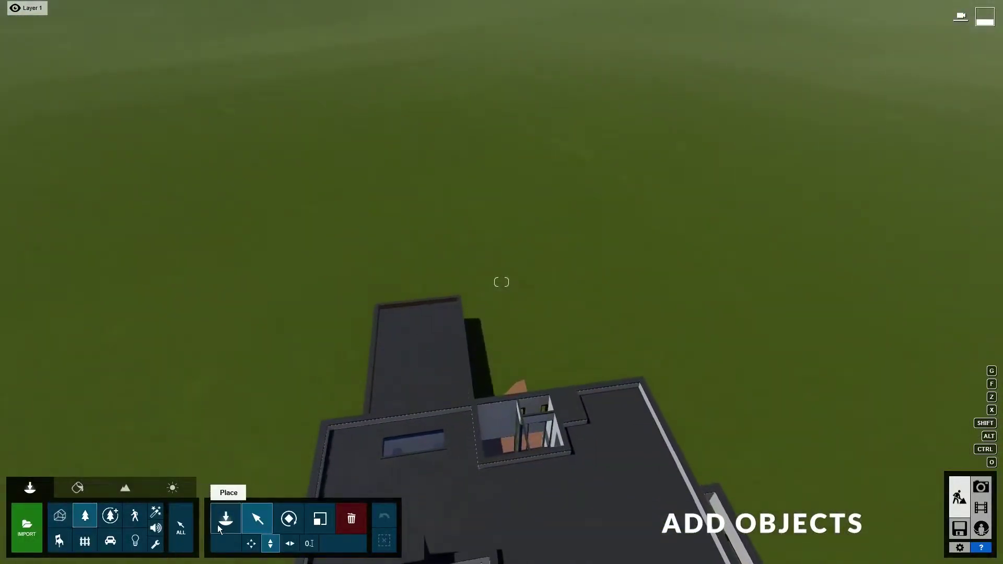
click(226, 519)
click(136, 159)
click(548, 357)
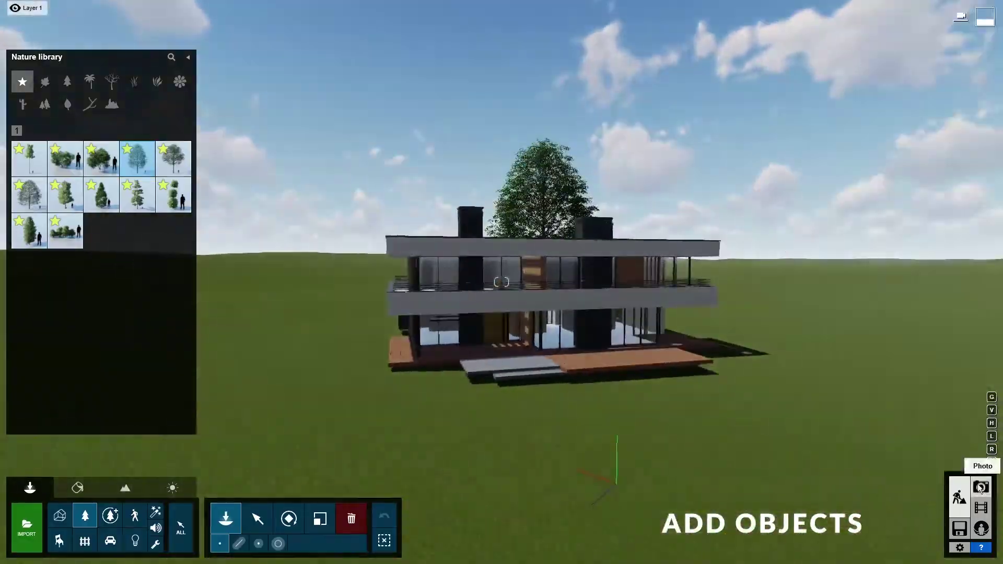
click(980, 488)
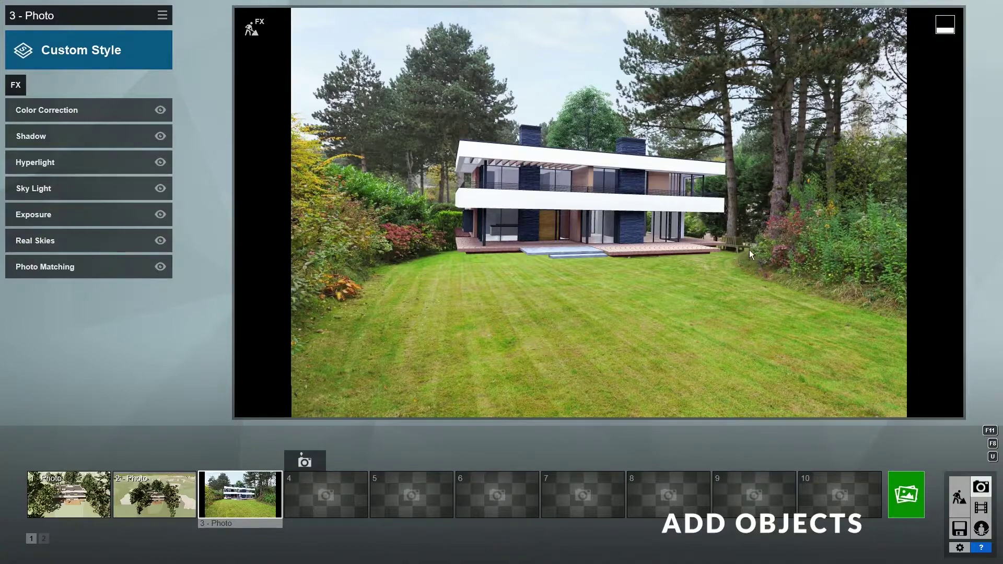
Step: Plant a BlackElder left of the house and another tree right, enlarging the left one
click(959, 497)
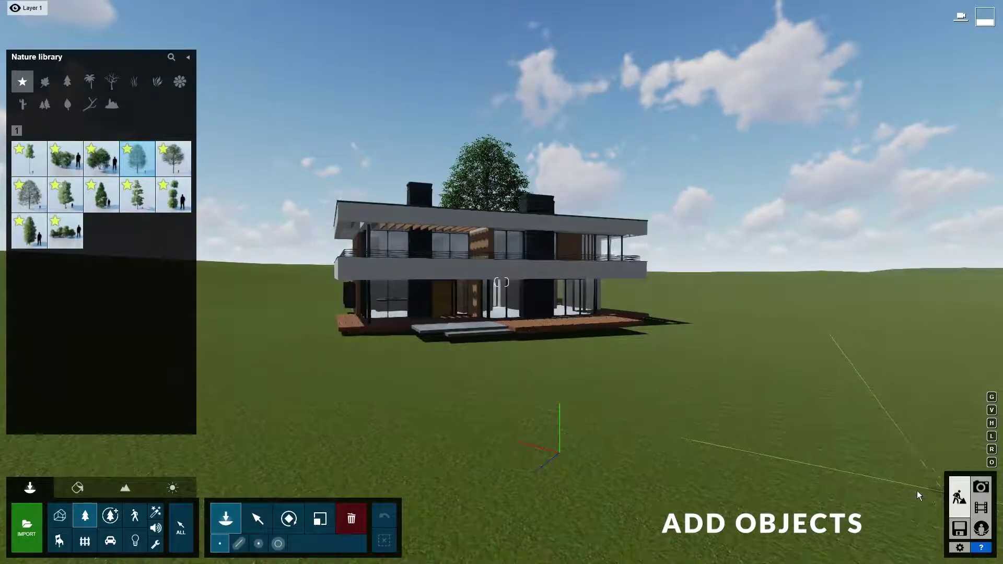
click(71, 167)
click(317, 329)
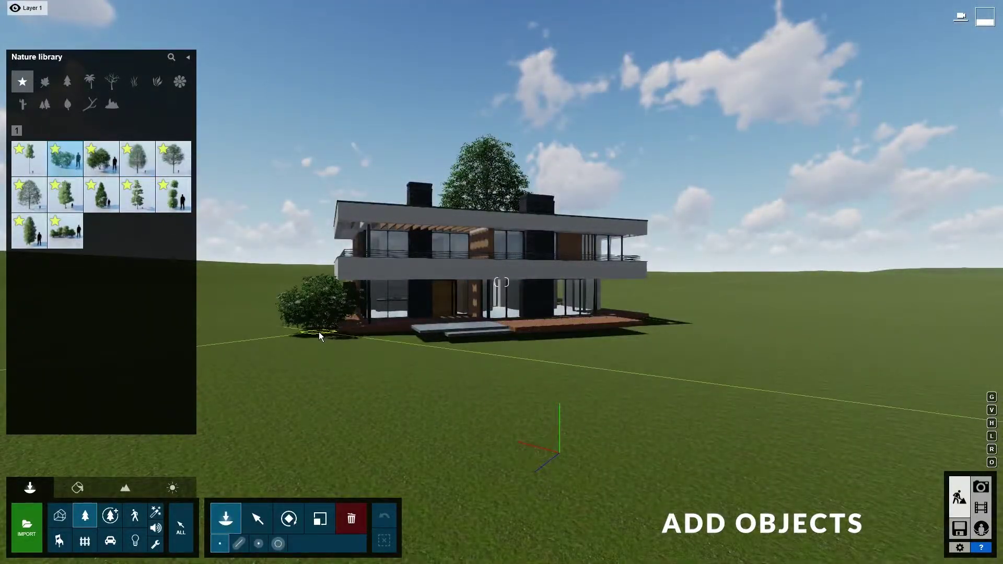
click(101, 158)
click(642, 321)
drag(317, 326, 342, 247)
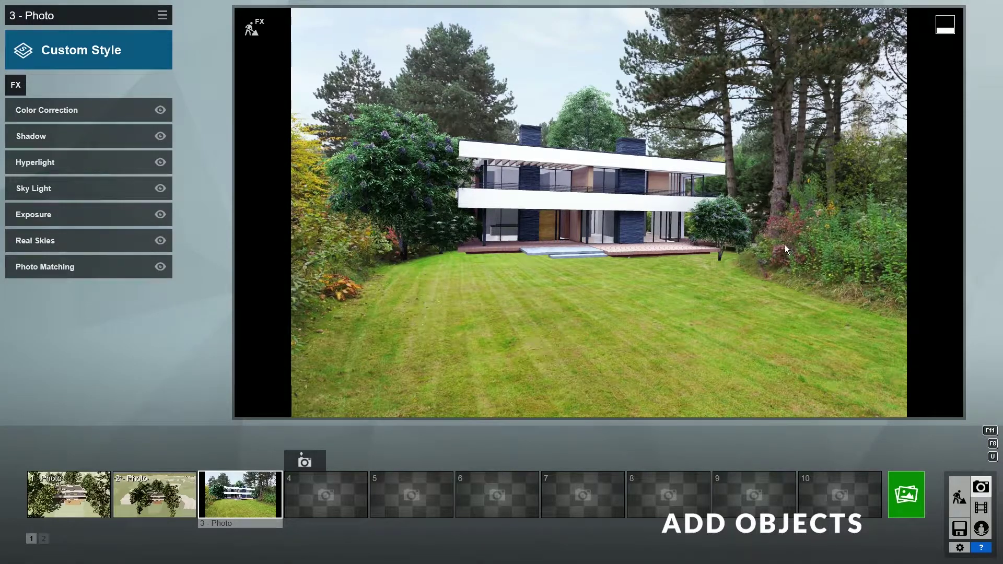
Step: Box-select the four trees around the house and lower their Green selection hue
click(957, 495)
ctrl+drag(131, 102, 771, 385)
key(w)
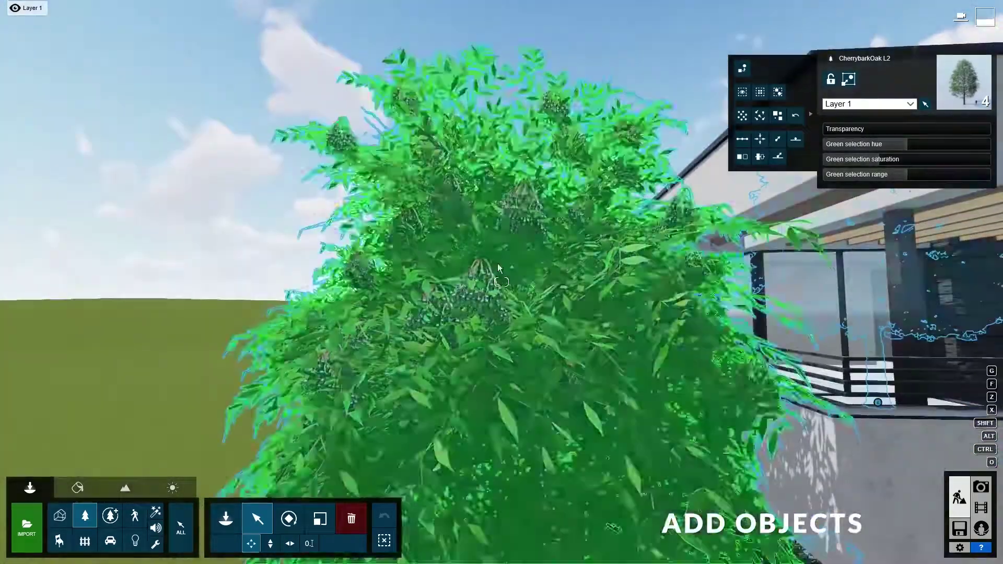
drag(955, 145, 920, 146)
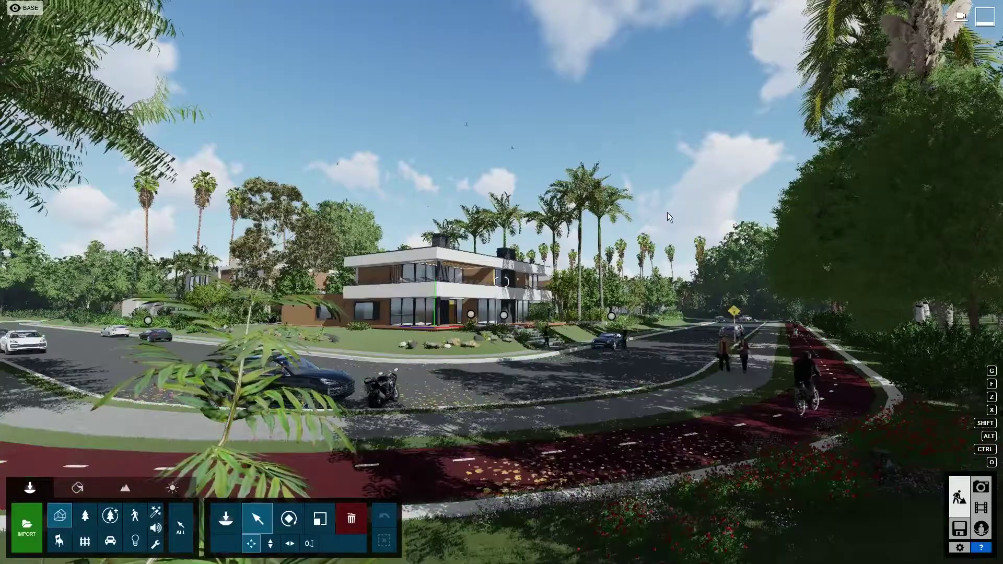
Step: Return to Photo mode, restore photo 6's garden camera, then view photo 7's aerial camera
click(982, 488)
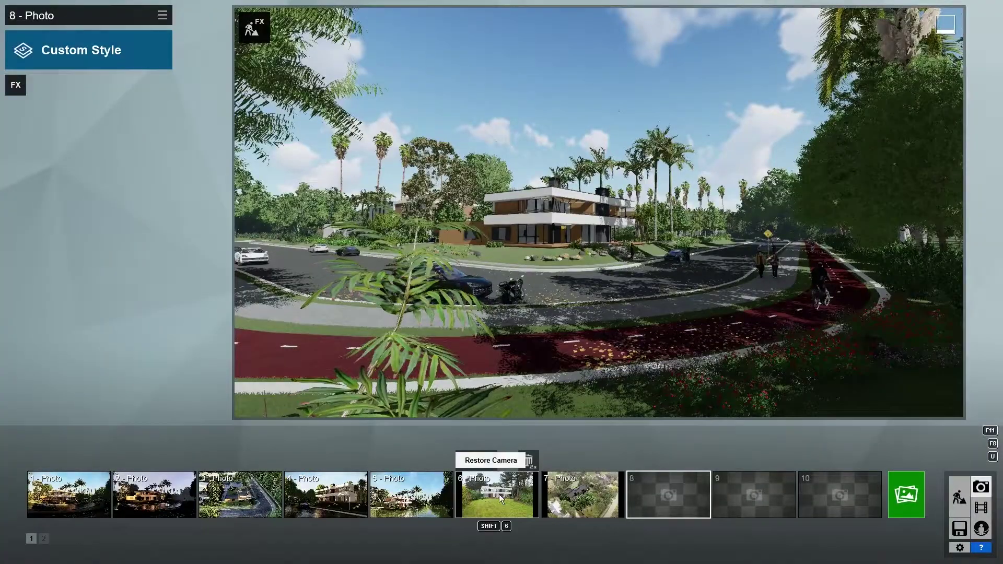
click(486, 494)
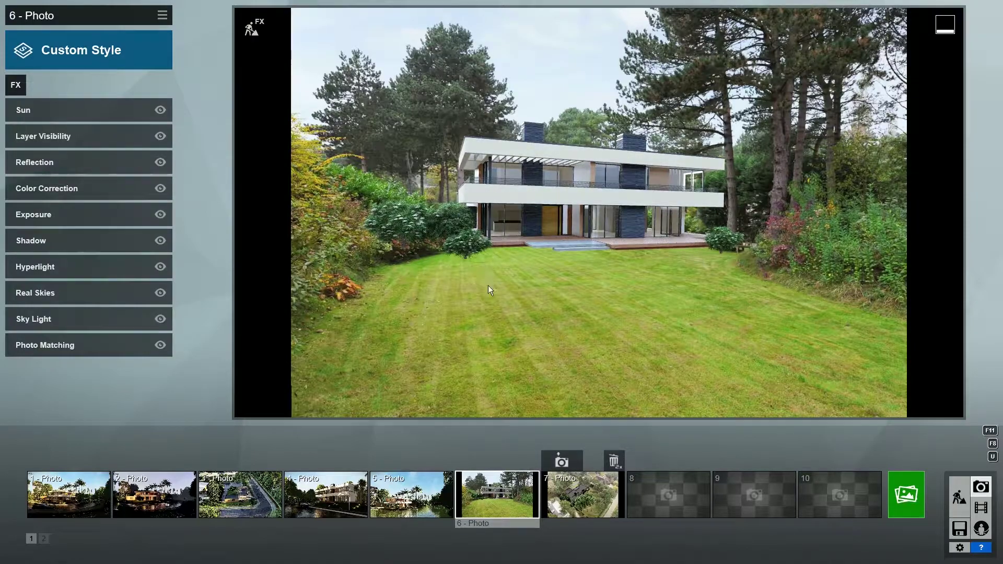
click(574, 498)
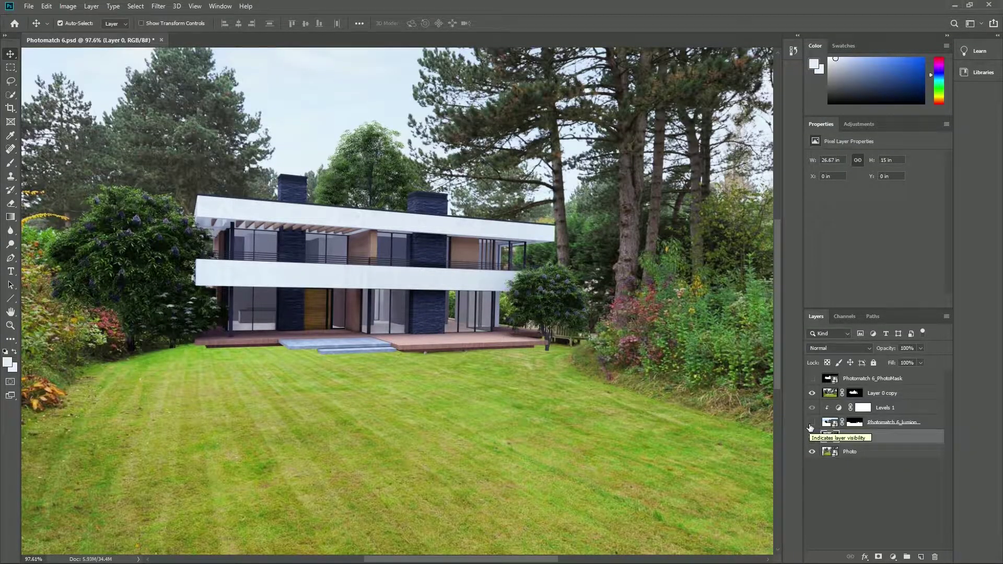
Step: Turn on visibility of the 'Photomatch 6' render layer to overlay the villa on the garden photo
click(810, 425)
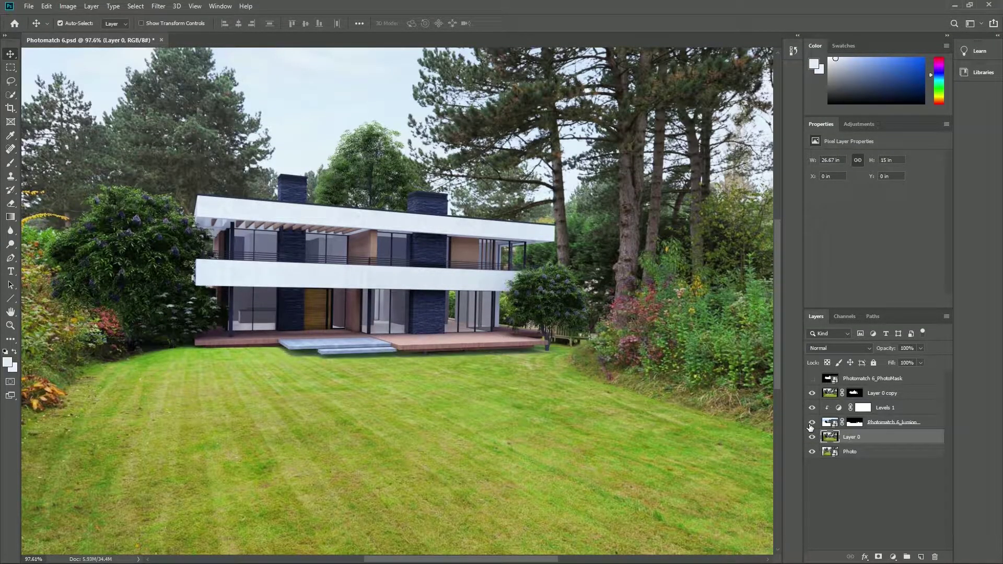